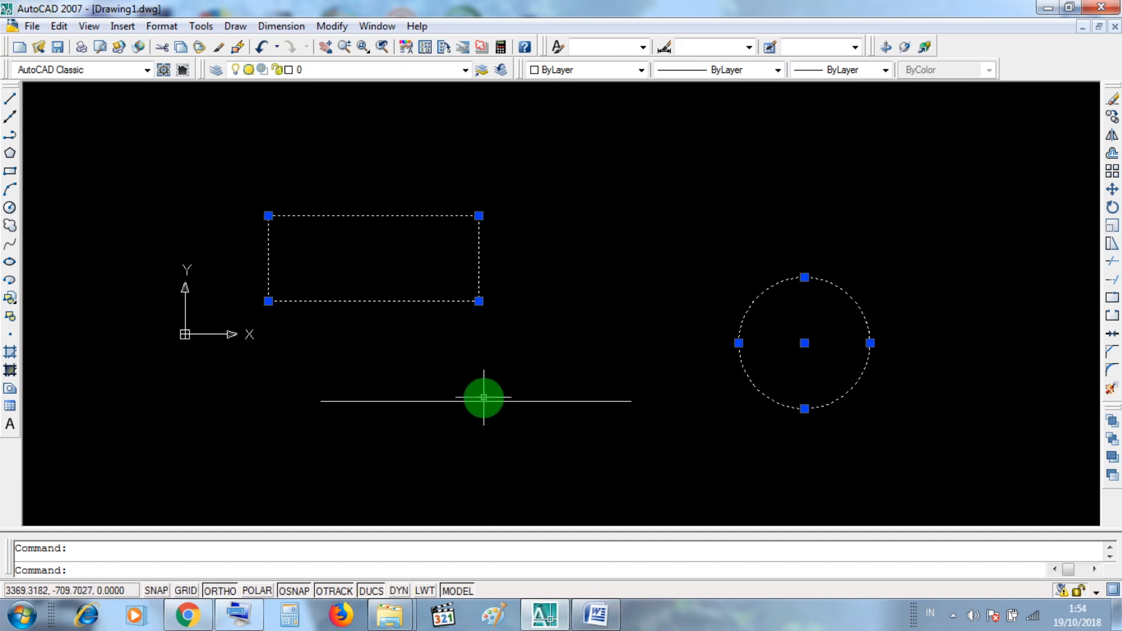
left_click(482, 401)
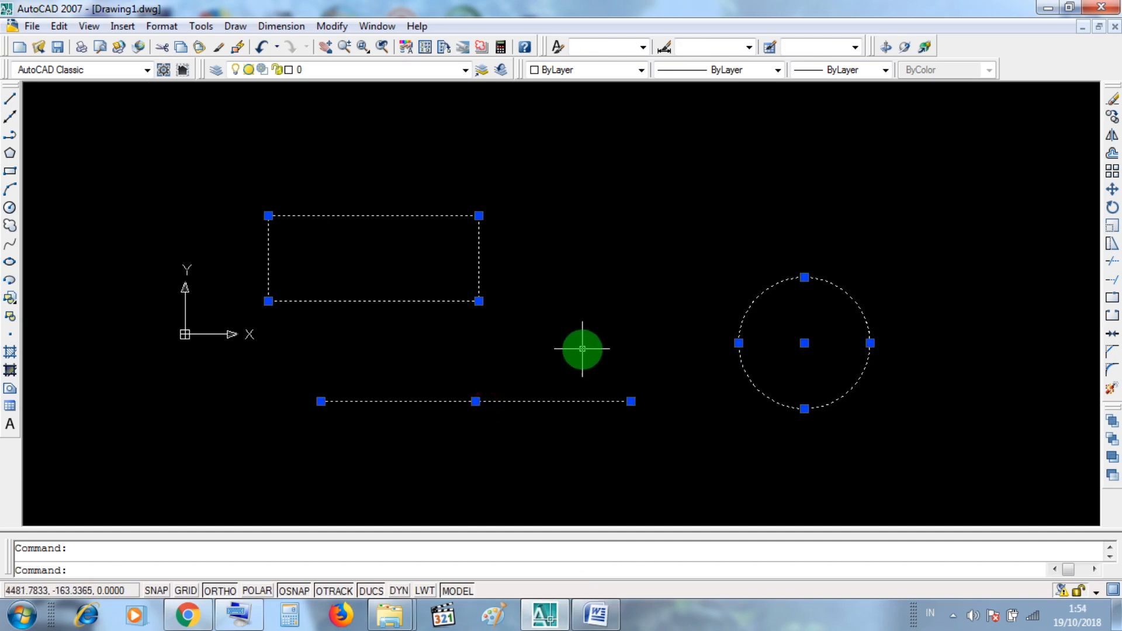
key("Escape")
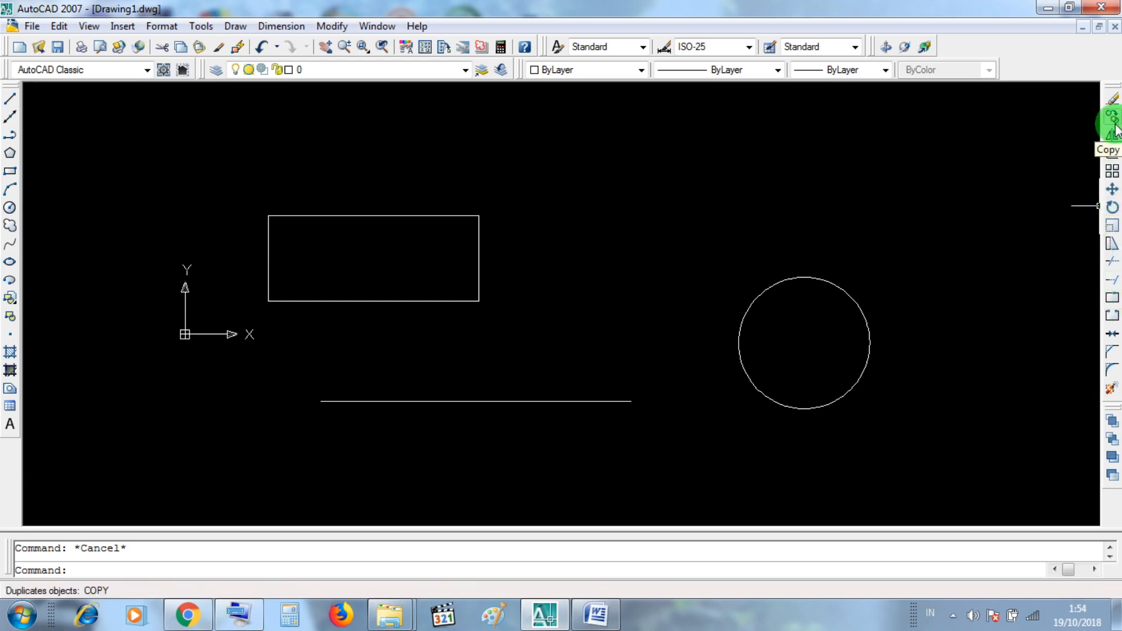
Start the Line command to preview the object snap markers on the rectangle and circle, and cancel it without drawing
left_click(11, 104)
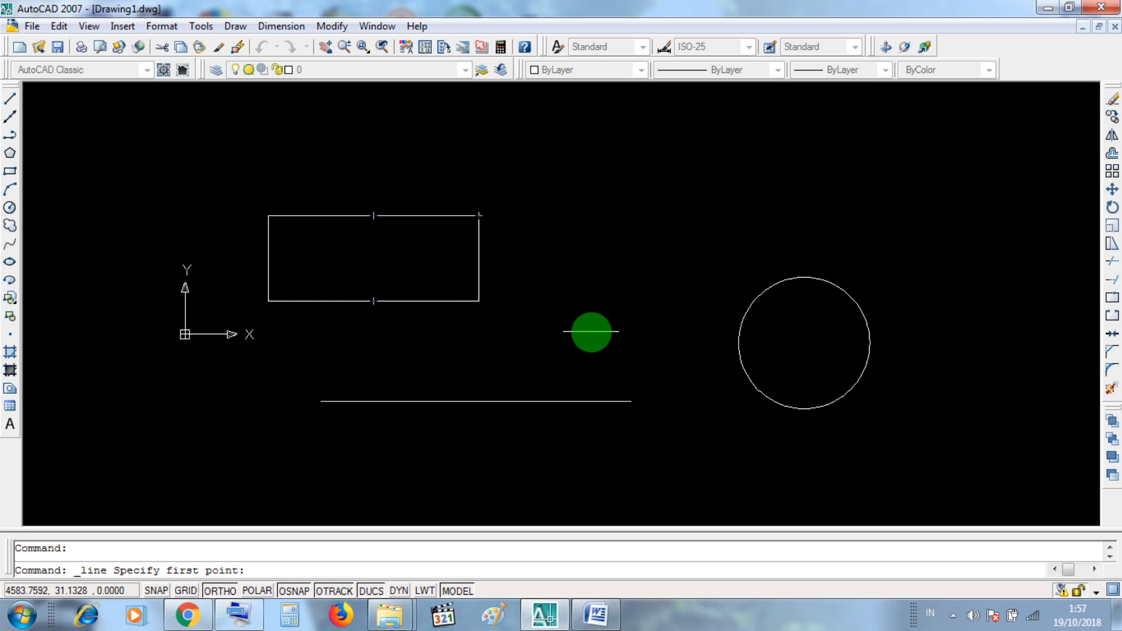
left_click(242, 614)
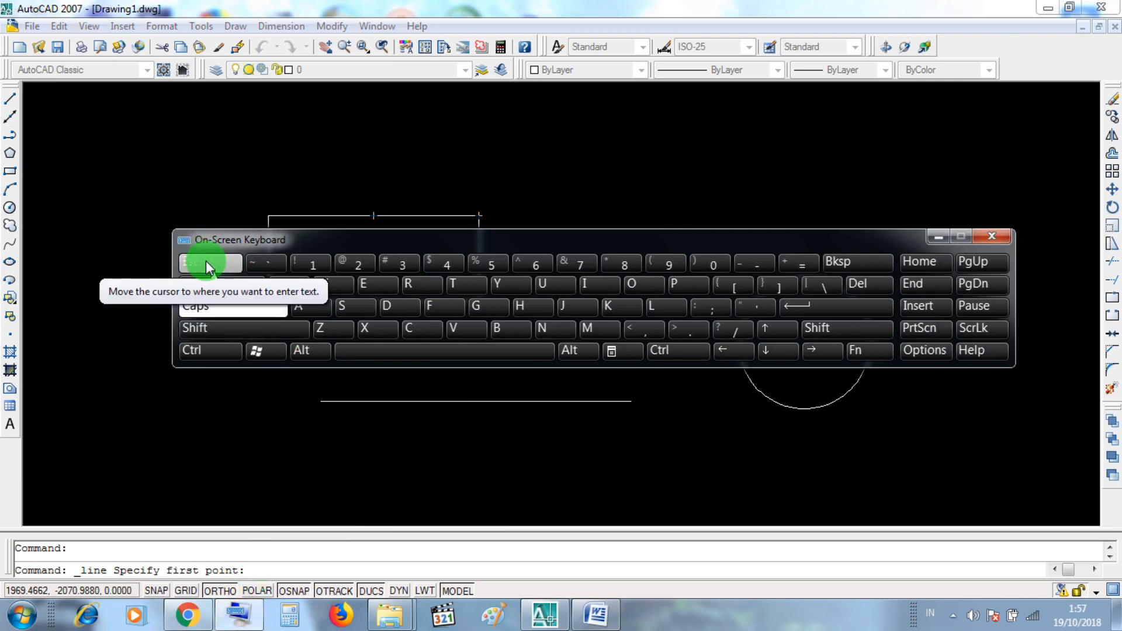
left_click(938, 237)
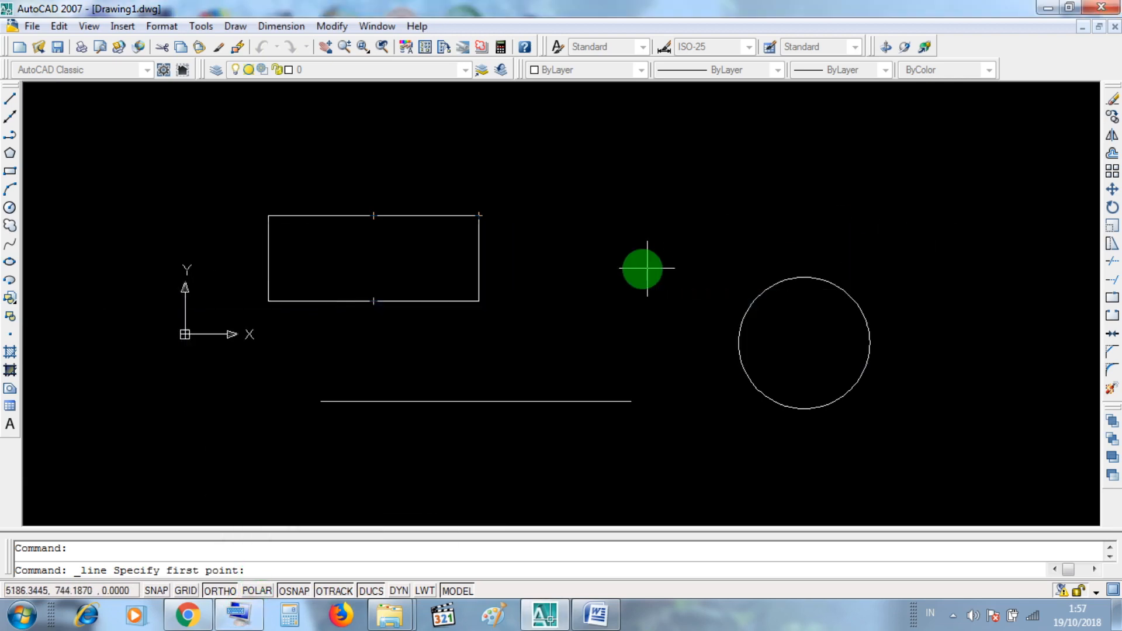
key("Escape")
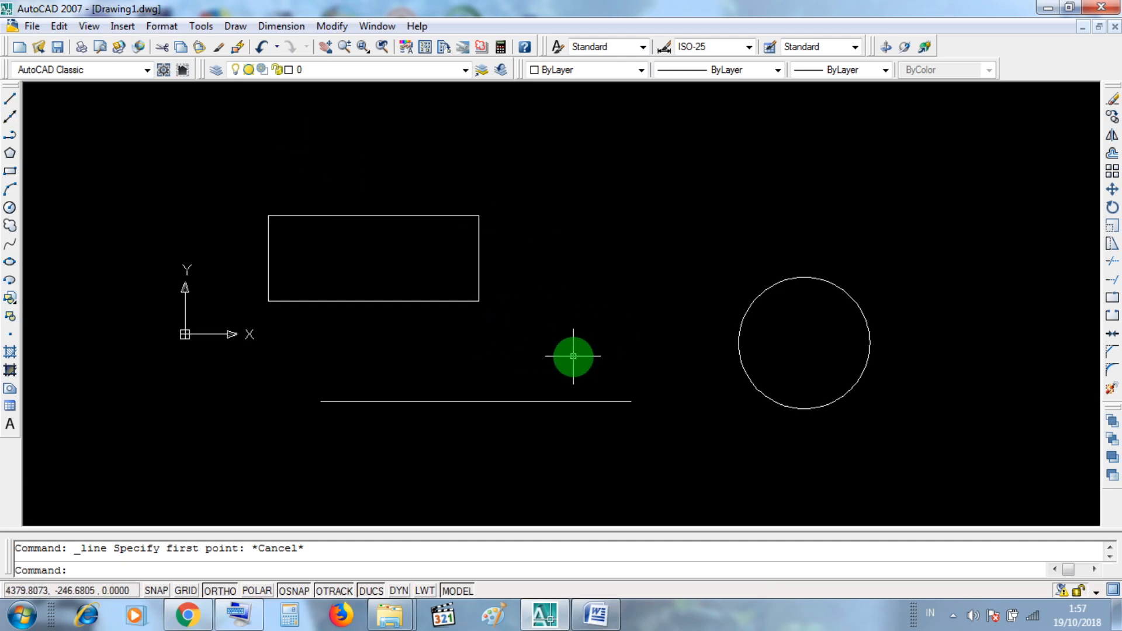
left_click(10, 102)
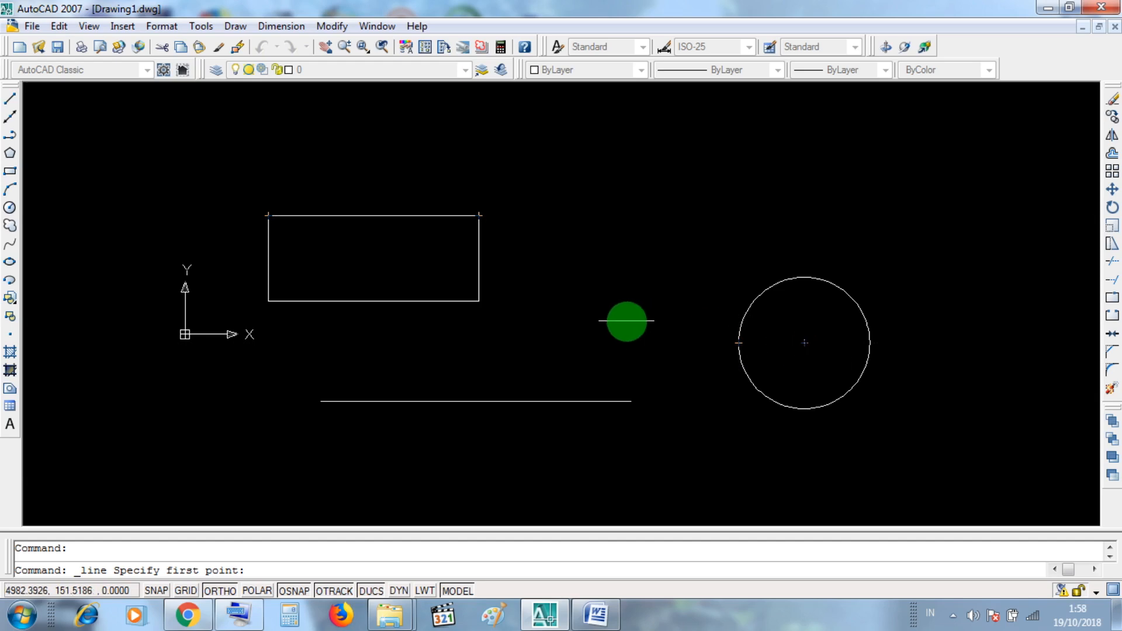
key("Escape")
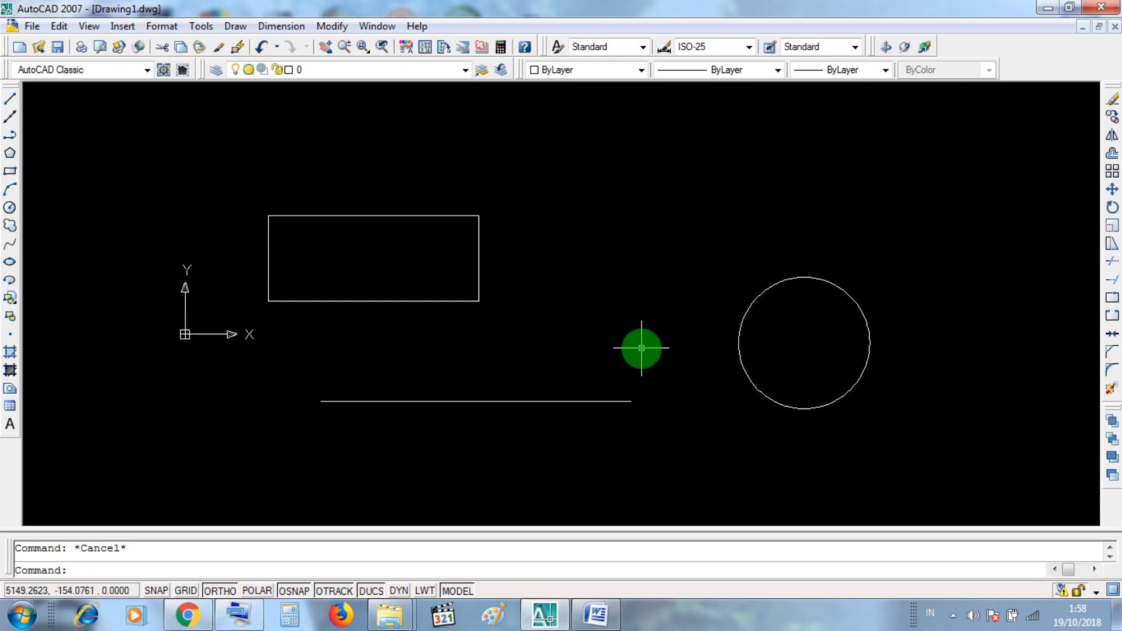
left_click(238, 615)
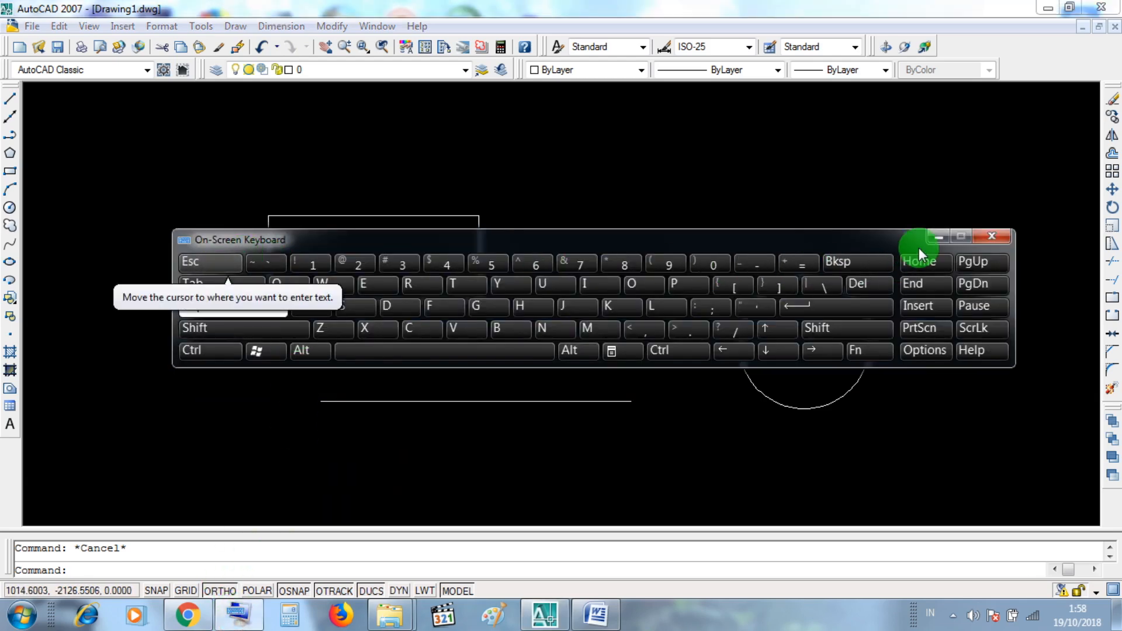
left_click(937, 237)
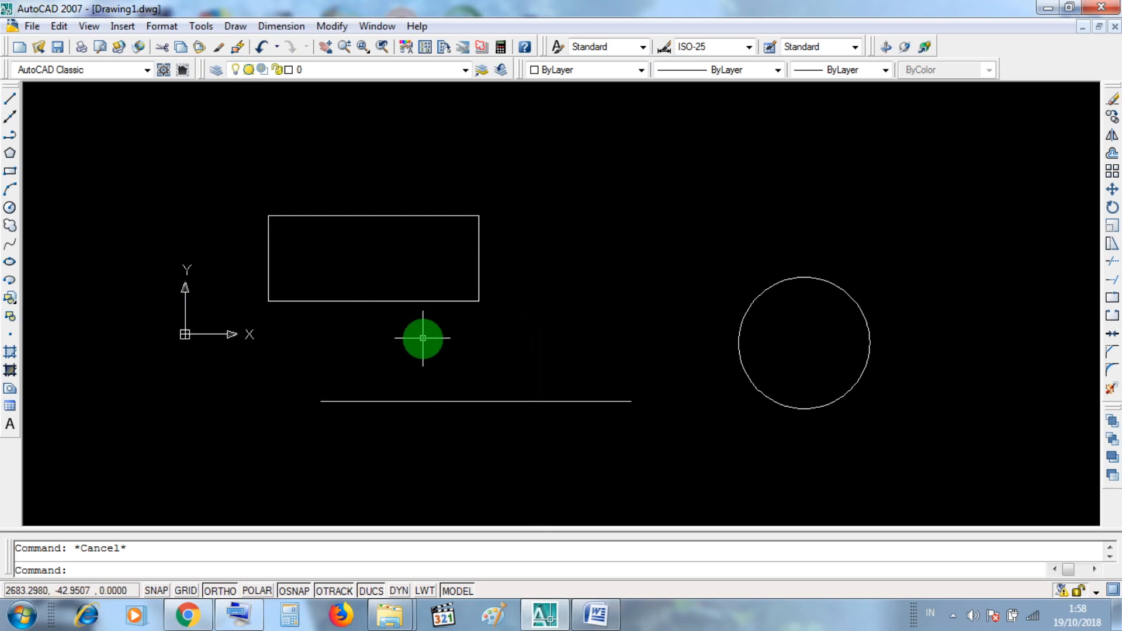
Select the rectangle, the horizontal line and the circle with crossing windows, and clear the selection
left_click(402, 280)
left_click(397, 261)
left_click(437, 416)
left_click(415, 375)
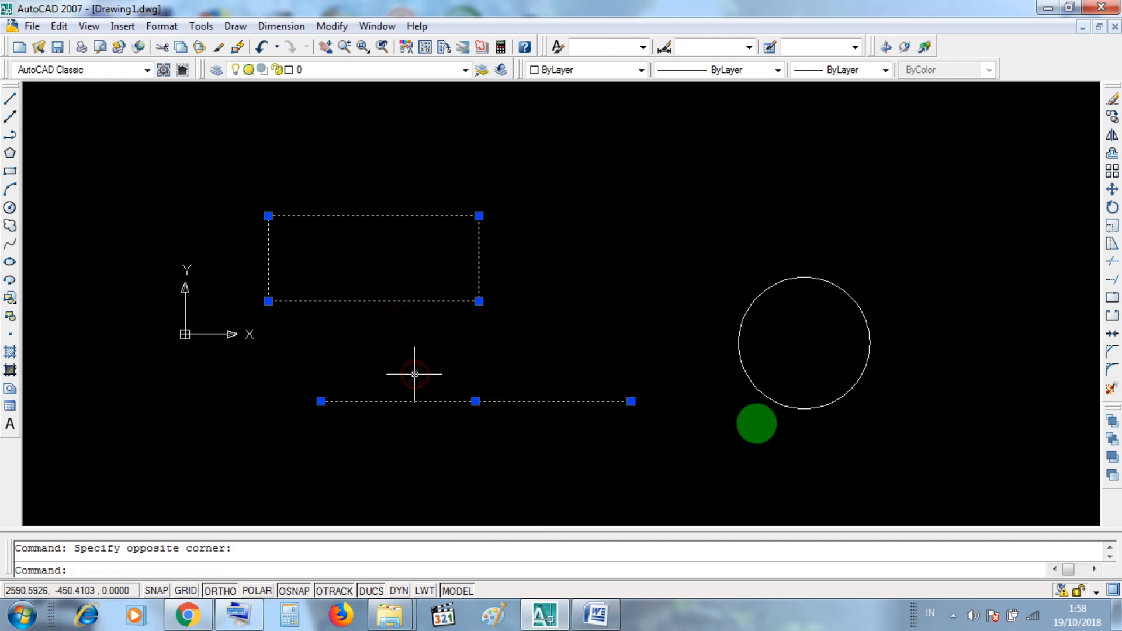
left_click(843, 449)
left_click(795, 362)
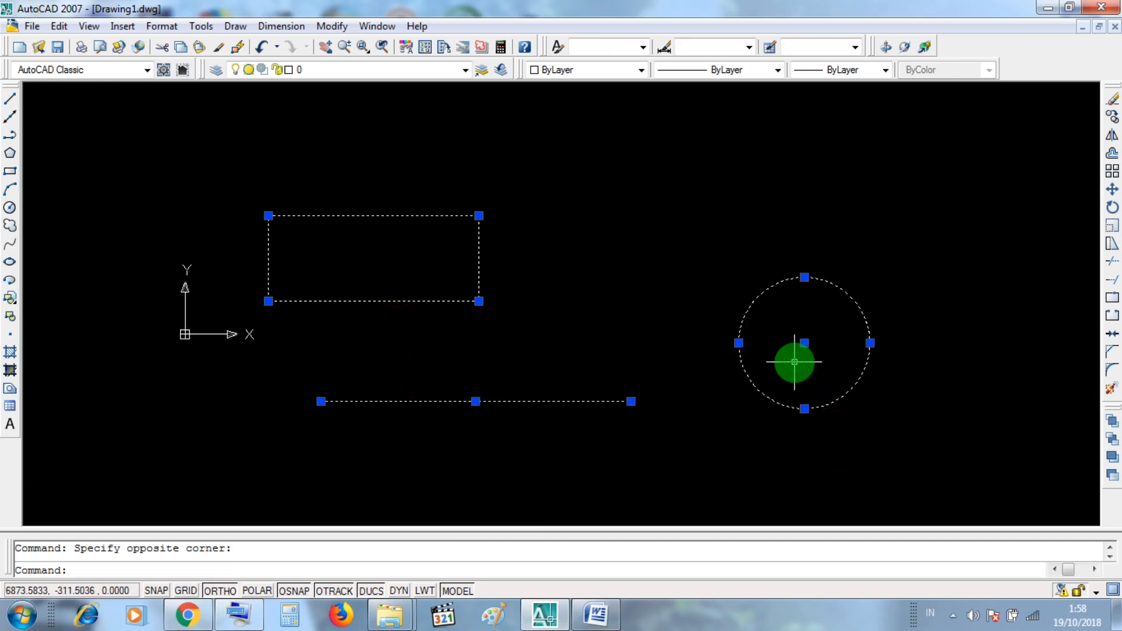
key("Escape")
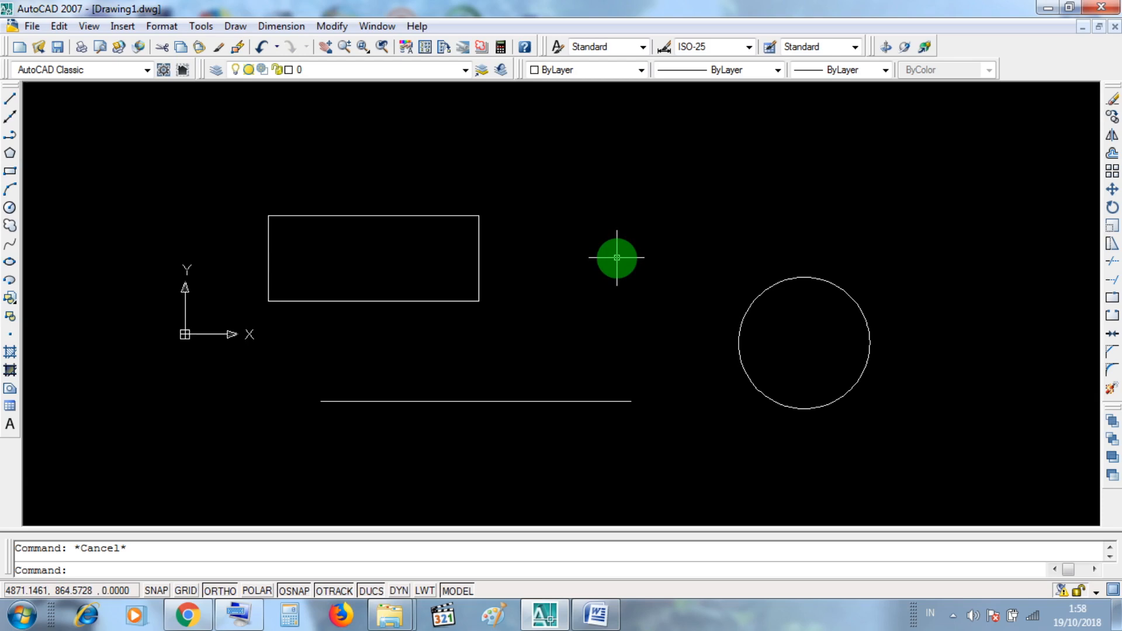
Open the program options and bring up the Drafting settings
right_click(616, 258)
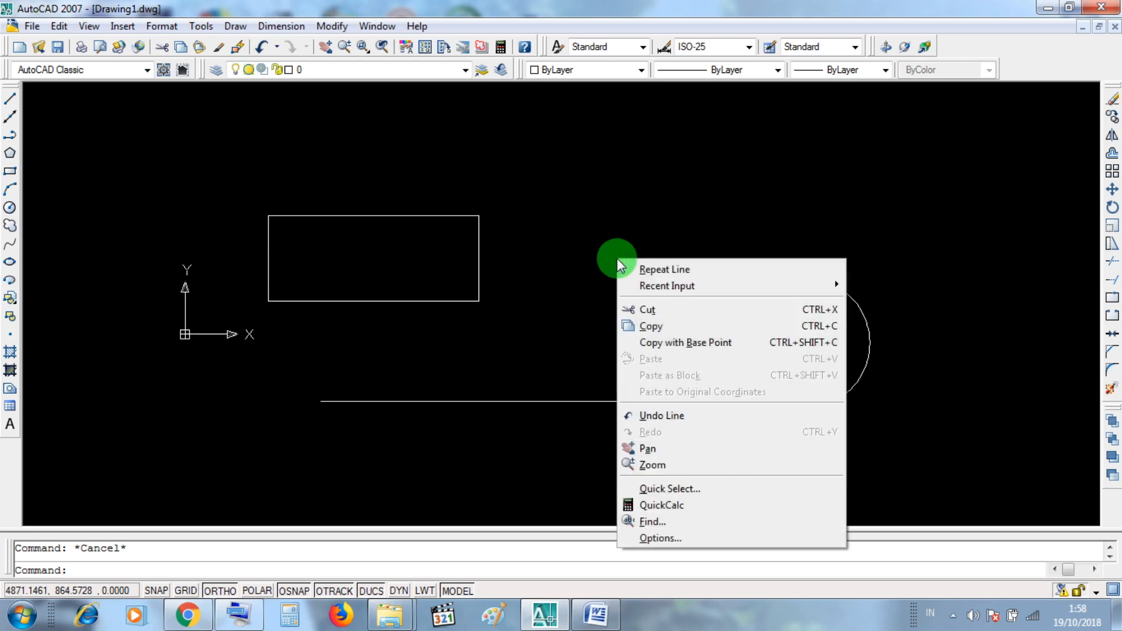
left_click(586, 223)
right_click(588, 224)
right_click(545, 209)
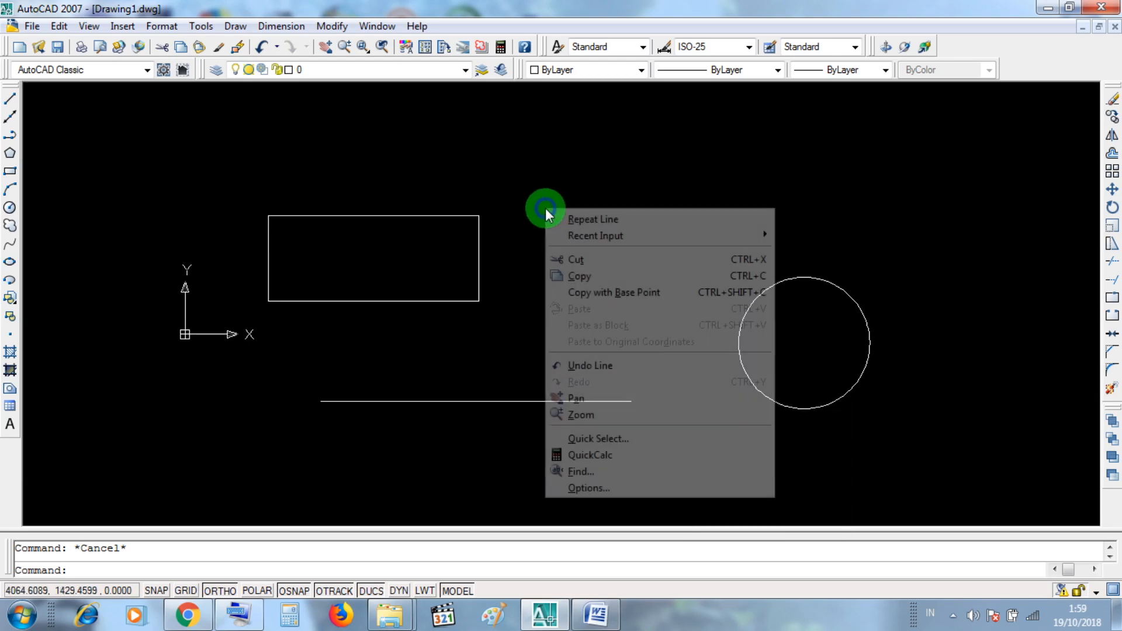
left_click(588, 489)
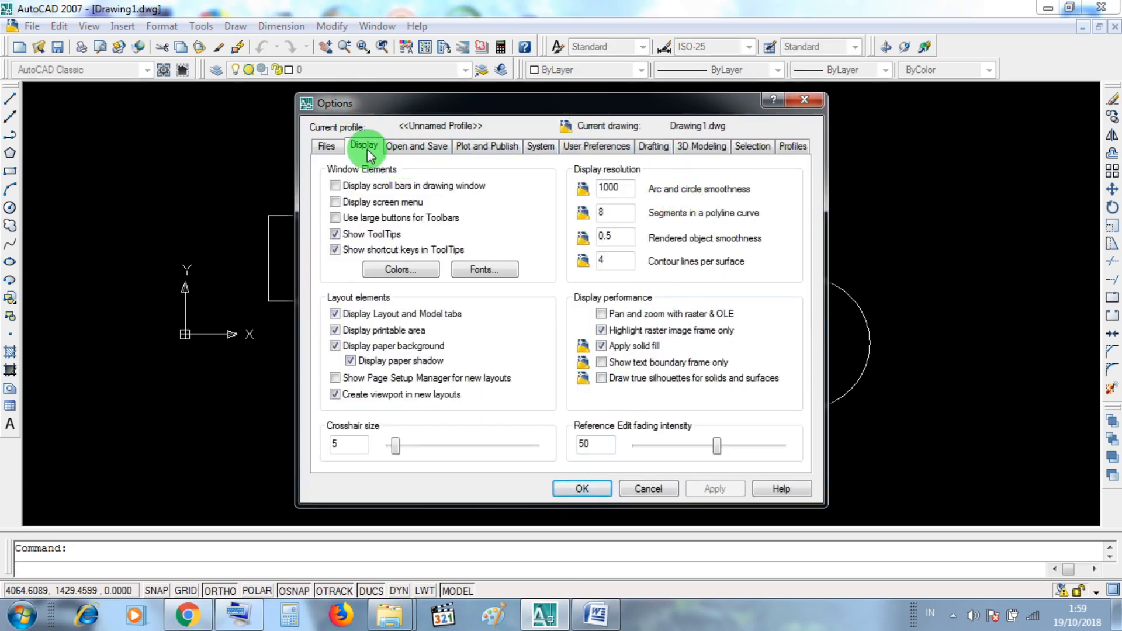
left_click(415, 147)
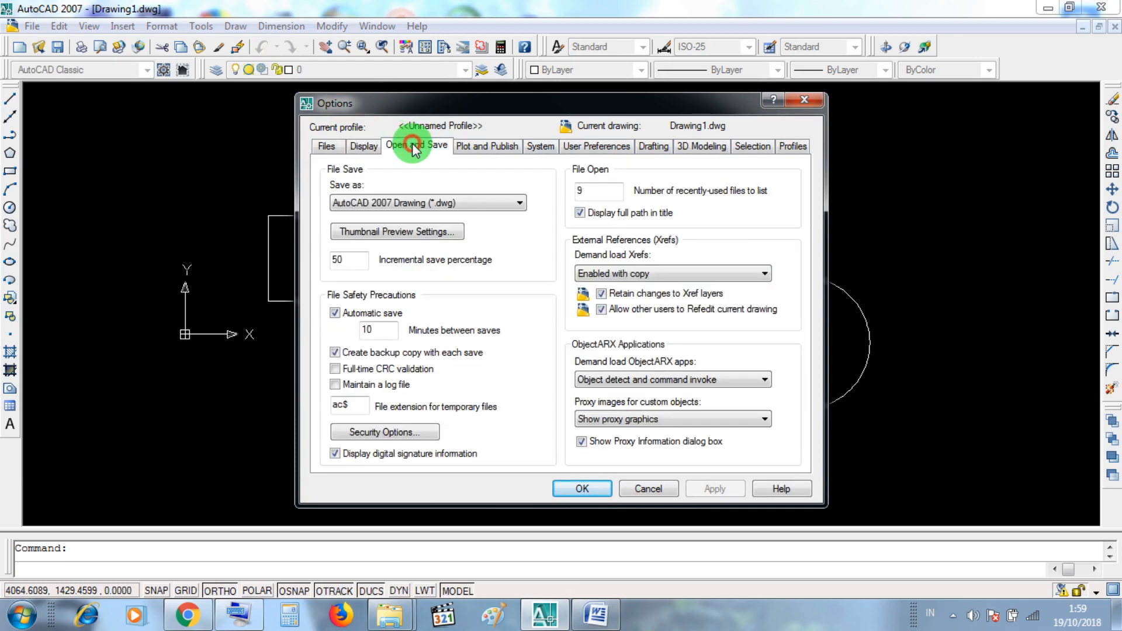
left_click(485, 147)
left_click(539, 146)
left_click(582, 146)
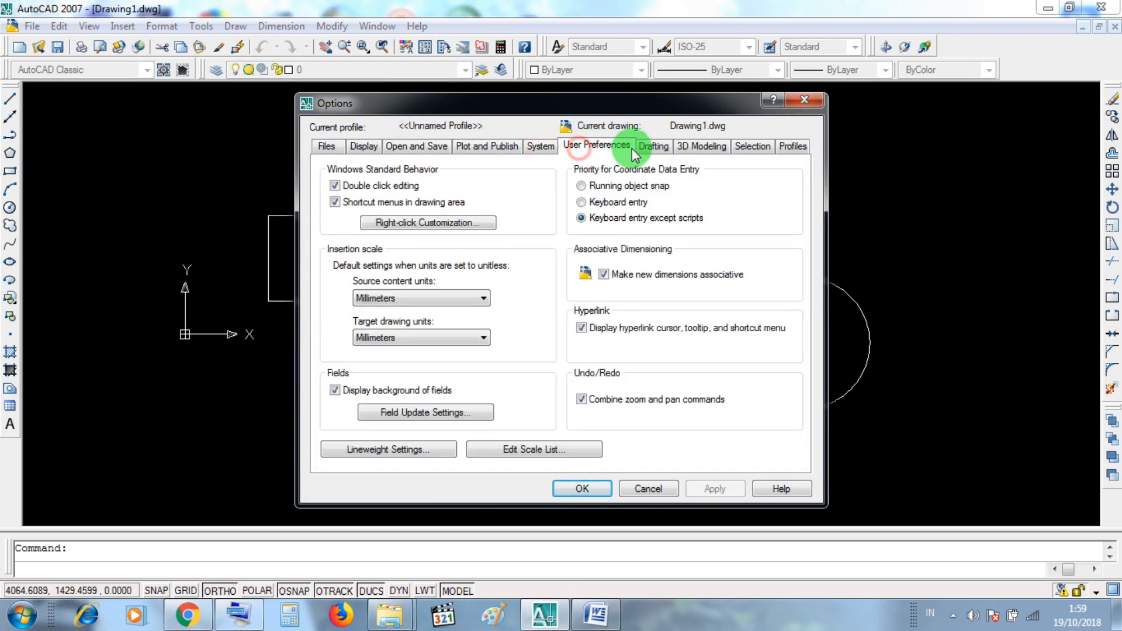
left_click(648, 148)
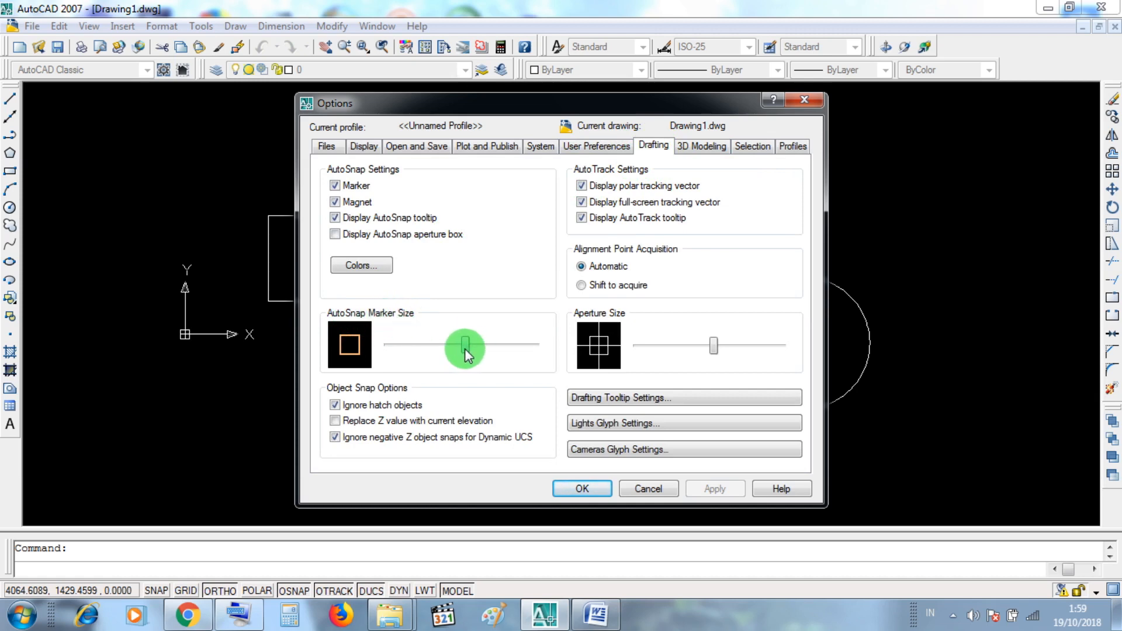
Try the smallest AutoSnap marker size, set it to the maximum, and accept the options
mouse_move(465, 348)
left_mouse_down()
mouse_move(543, 352)
mouse_move(388, 350)
left_mouse_up()
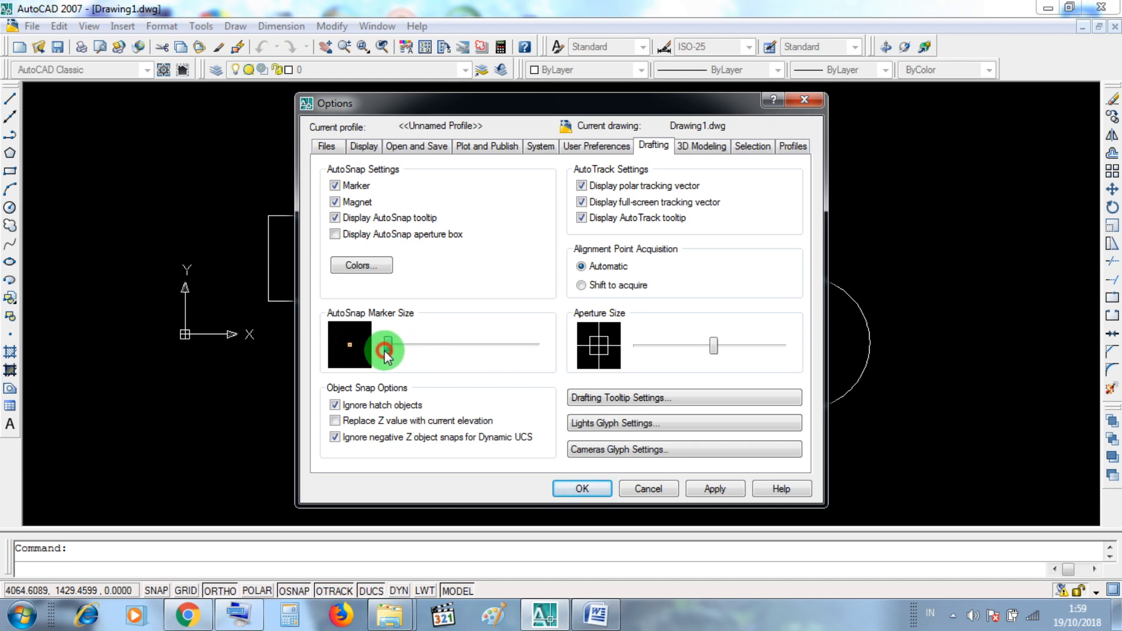
left_click(387, 348)
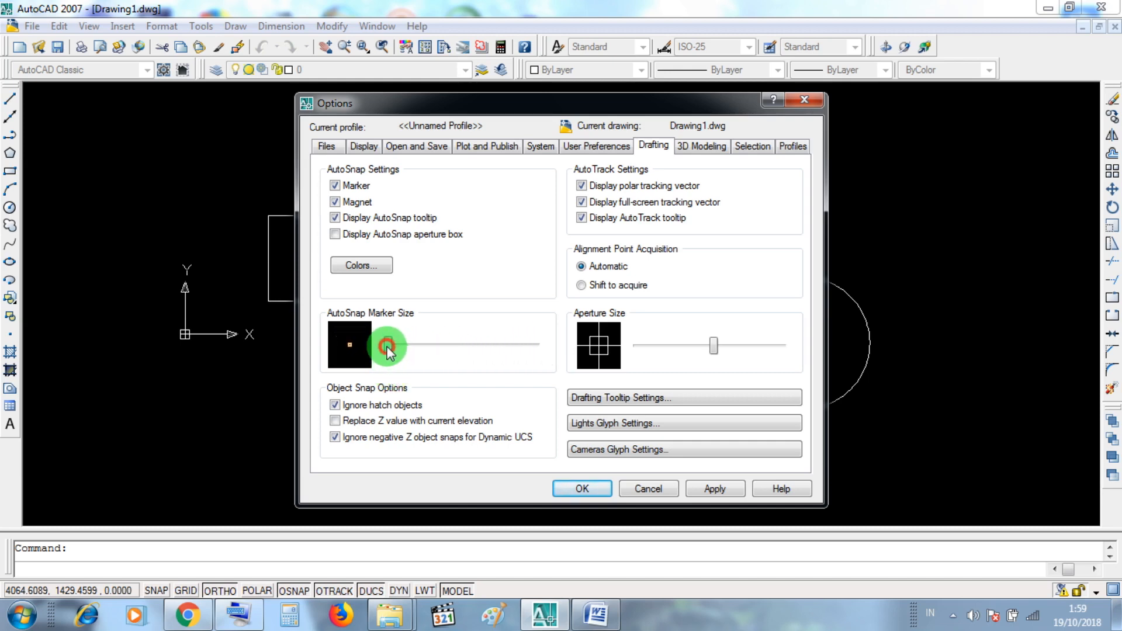
mouse_move(387, 347)
left_mouse_down()
mouse_move(549, 344)
mouse_move(531, 346)
left_mouse_up()
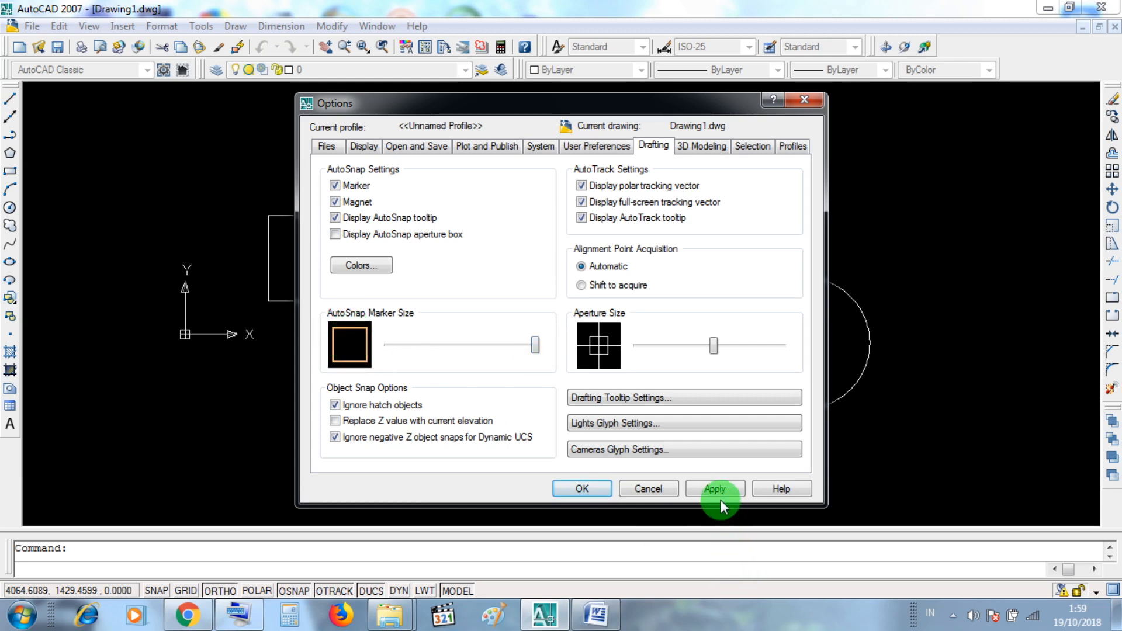
left_click(582, 489)
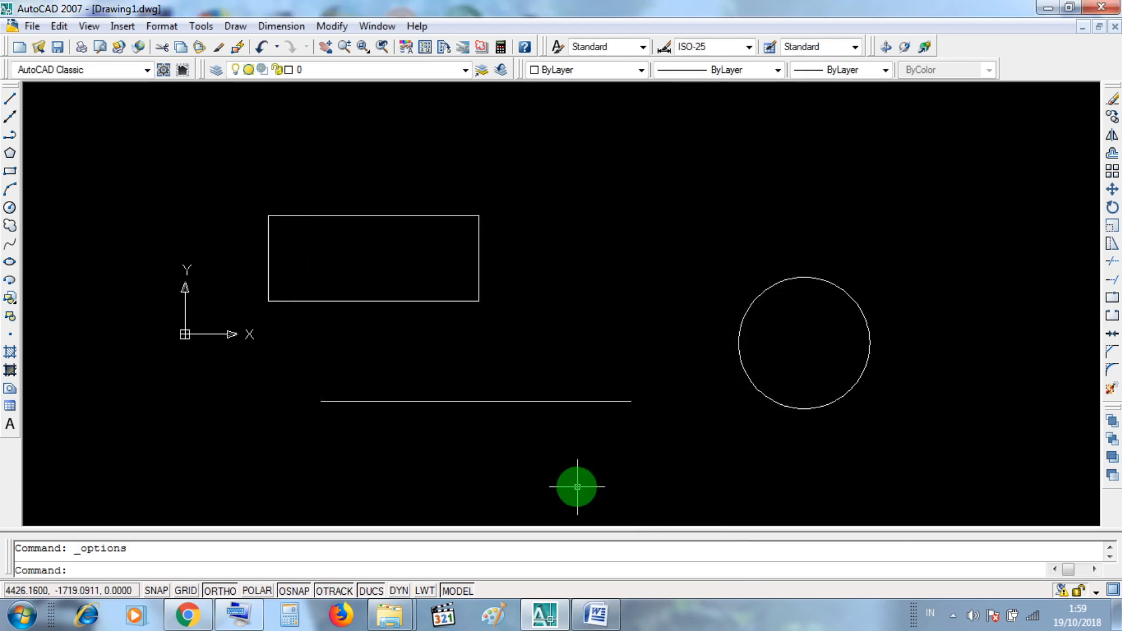
Check the size of the AutoSnap markers on the rectangle with the Line command, and cancel it without drawing
left_click(274, 298)
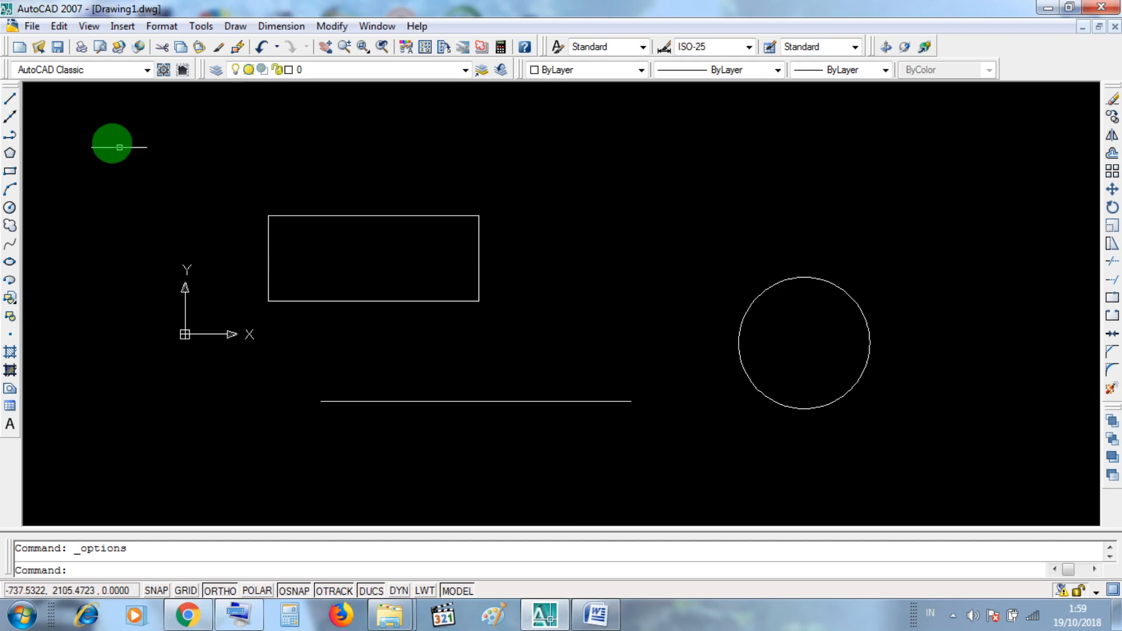
left_click(8, 105)
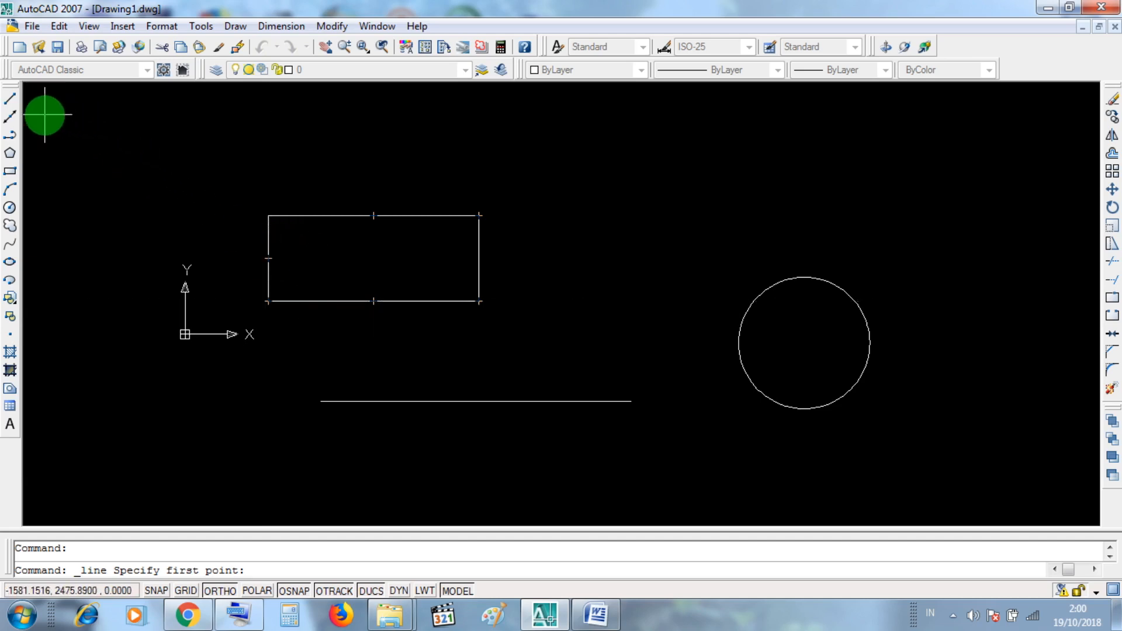
key("Escape")
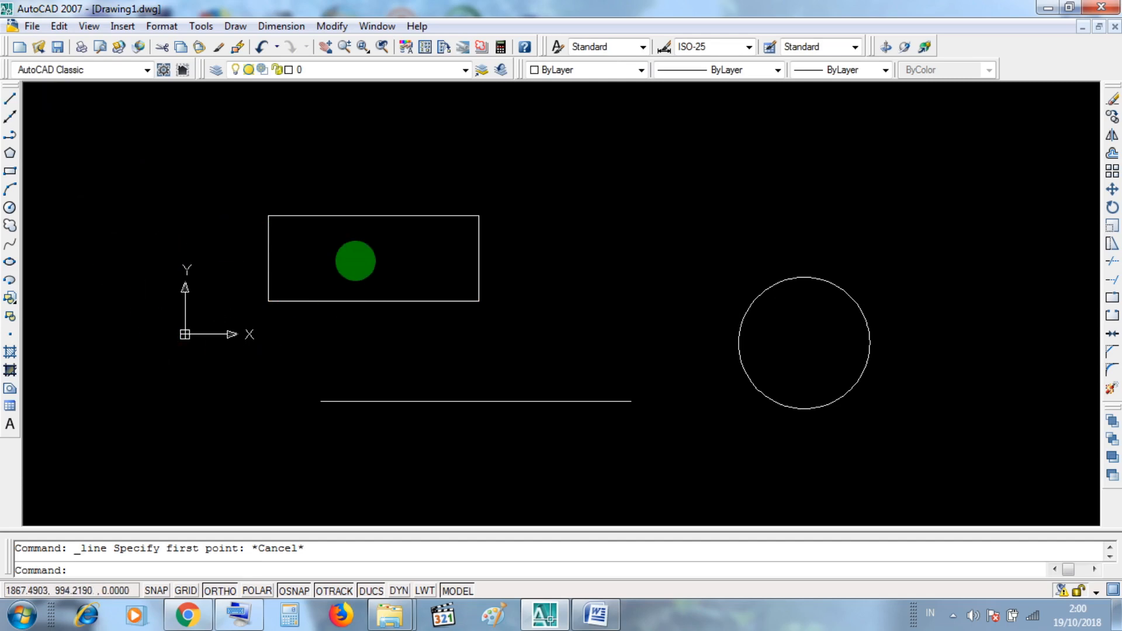
key("Escape")
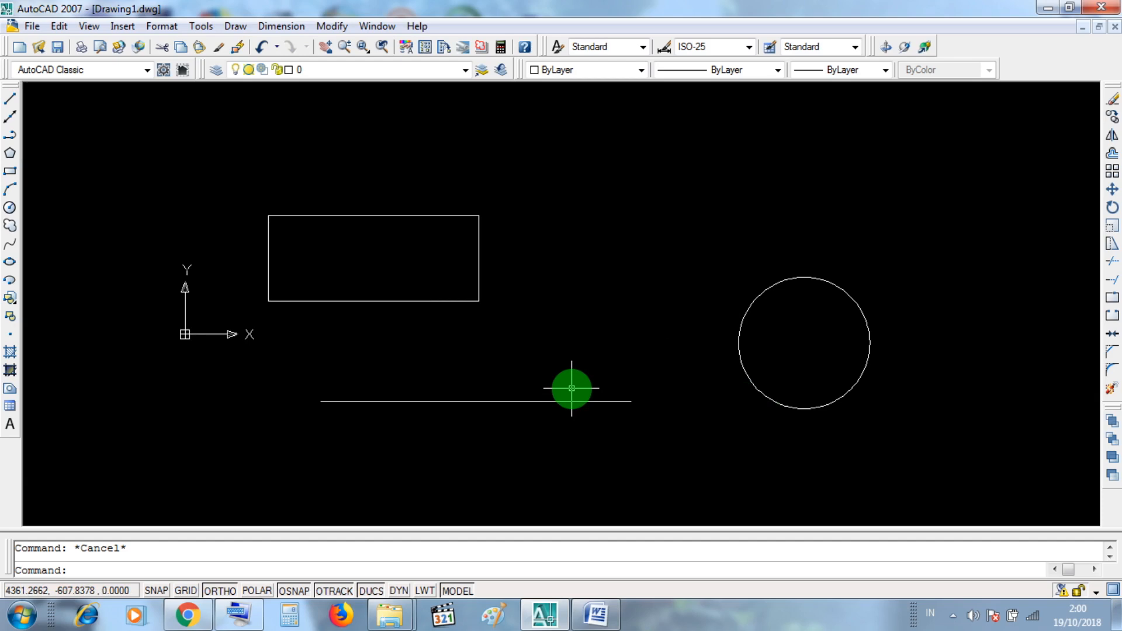
Select the circle with a crossing window and clear the selection
left_click(754, 356)
left_click(719, 335)
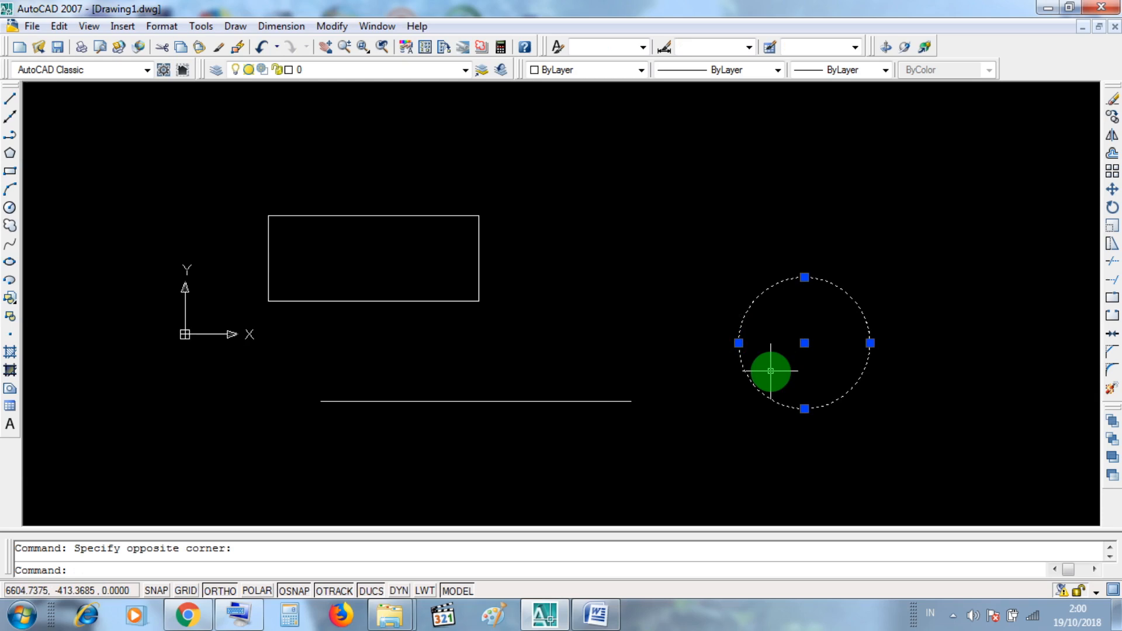
key("Escape")
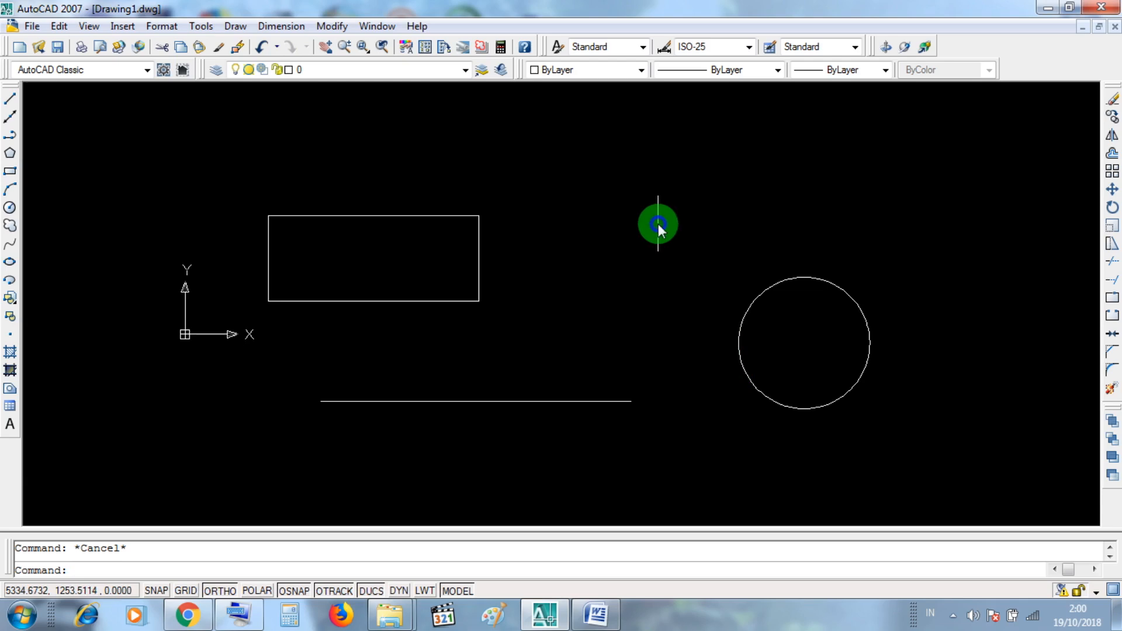
Reduce the AutoSnap marker size to slightly below the middle of its range in the Drafting options
right_click(658, 223)
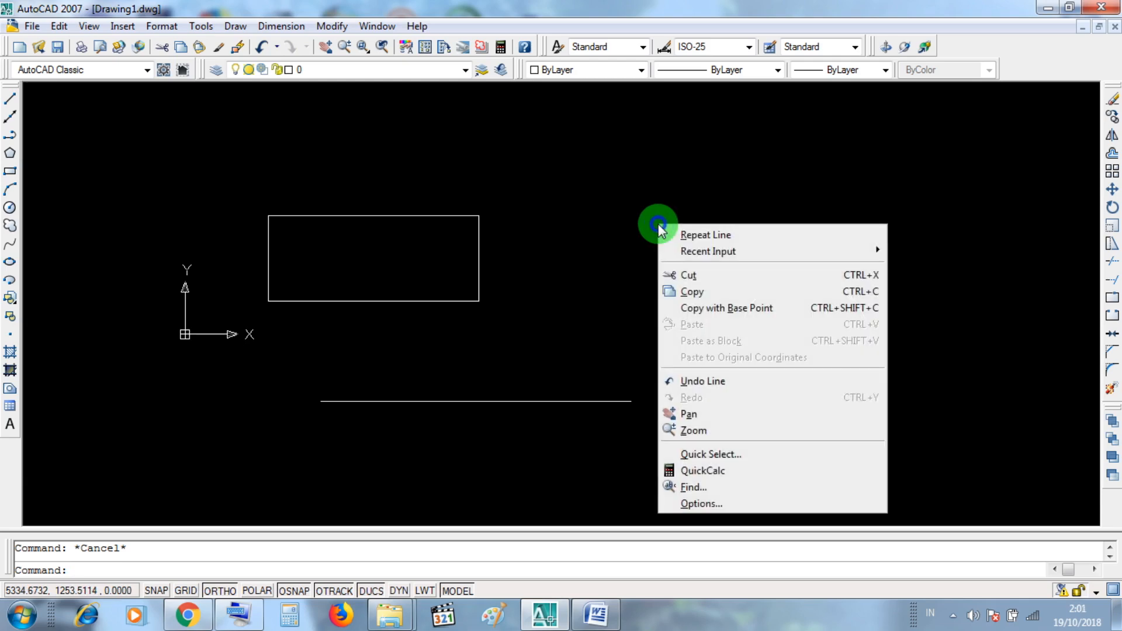
left_click(698, 504)
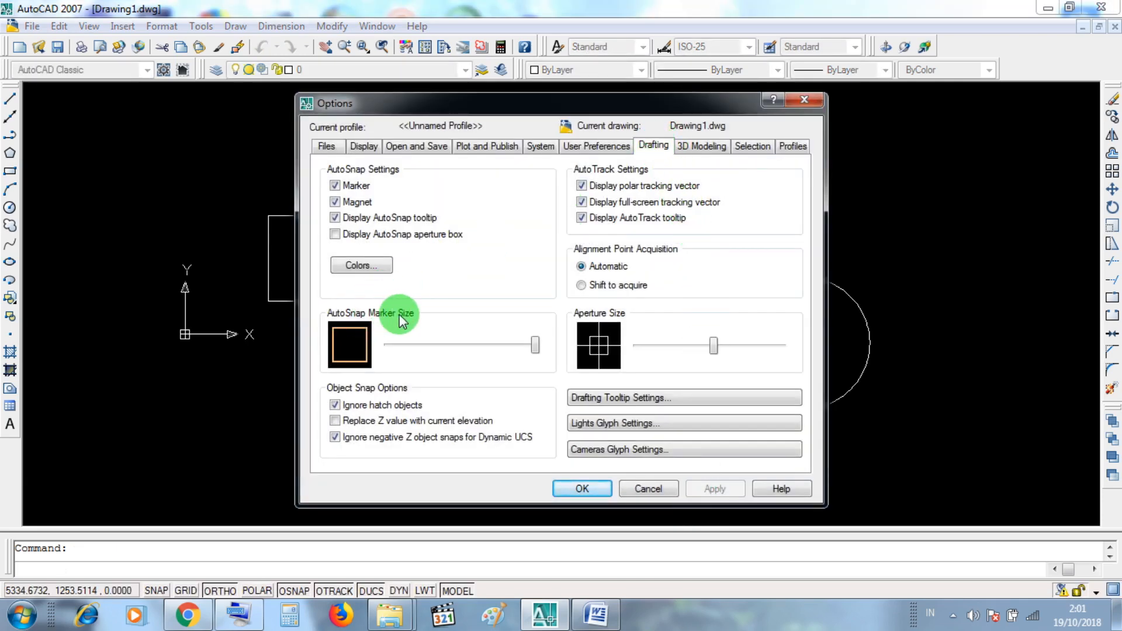
left_click_drag(537, 349, 439, 350)
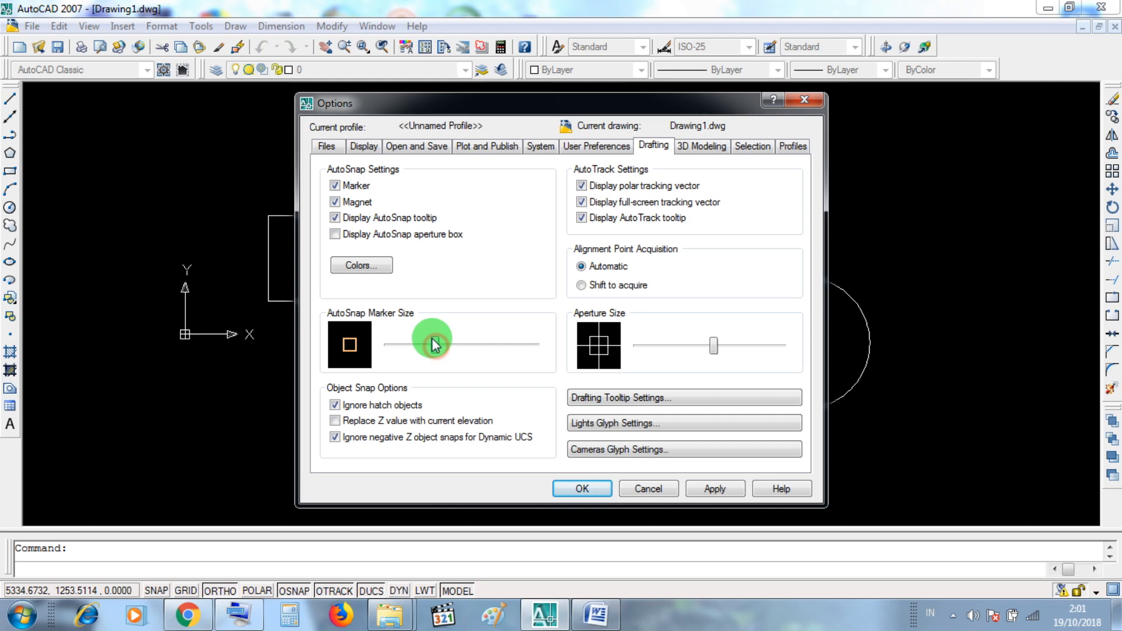
Set the Autosnap marker color for the 2D model space to Green and apply the color change
left_click(374, 267)
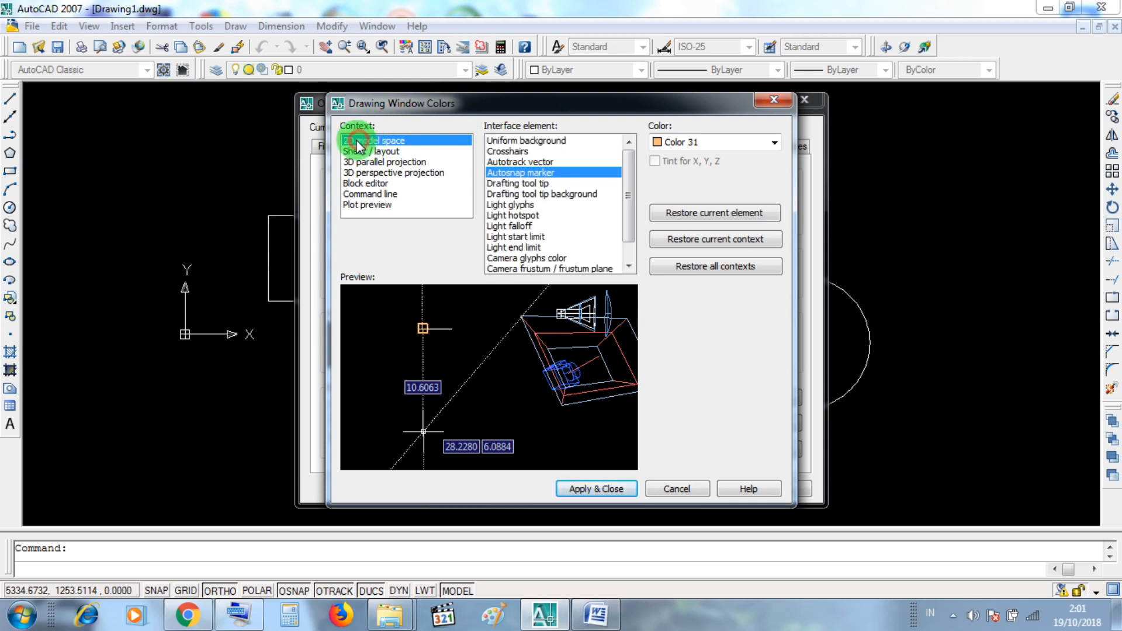
left_click(403, 142)
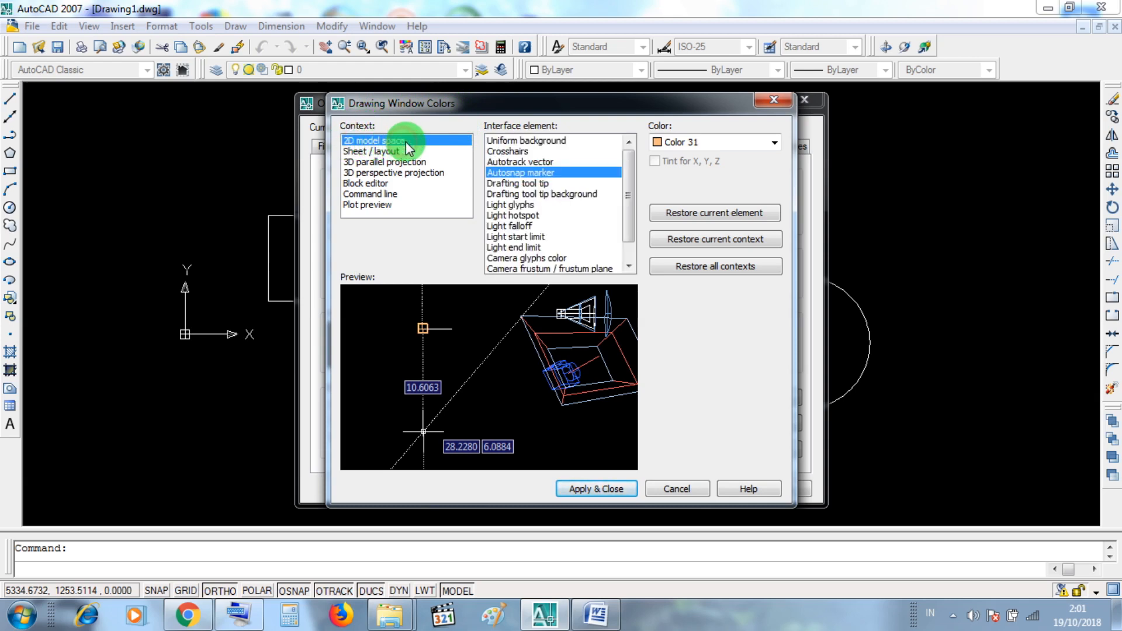
left_click(361, 125)
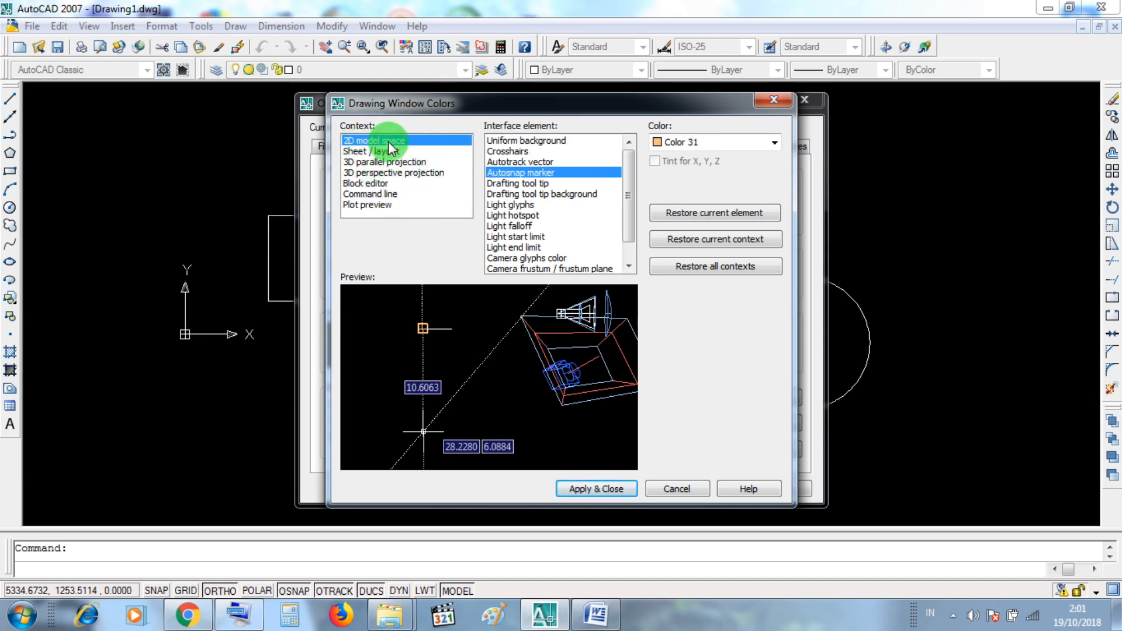
left_click(408, 142)
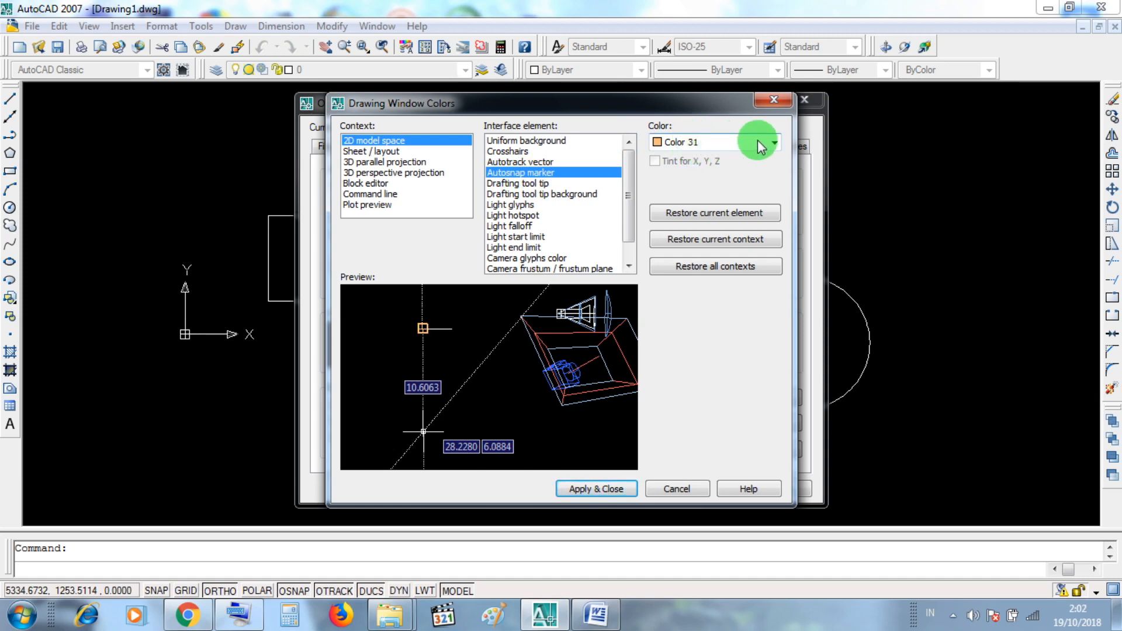
left_click(775, 144)
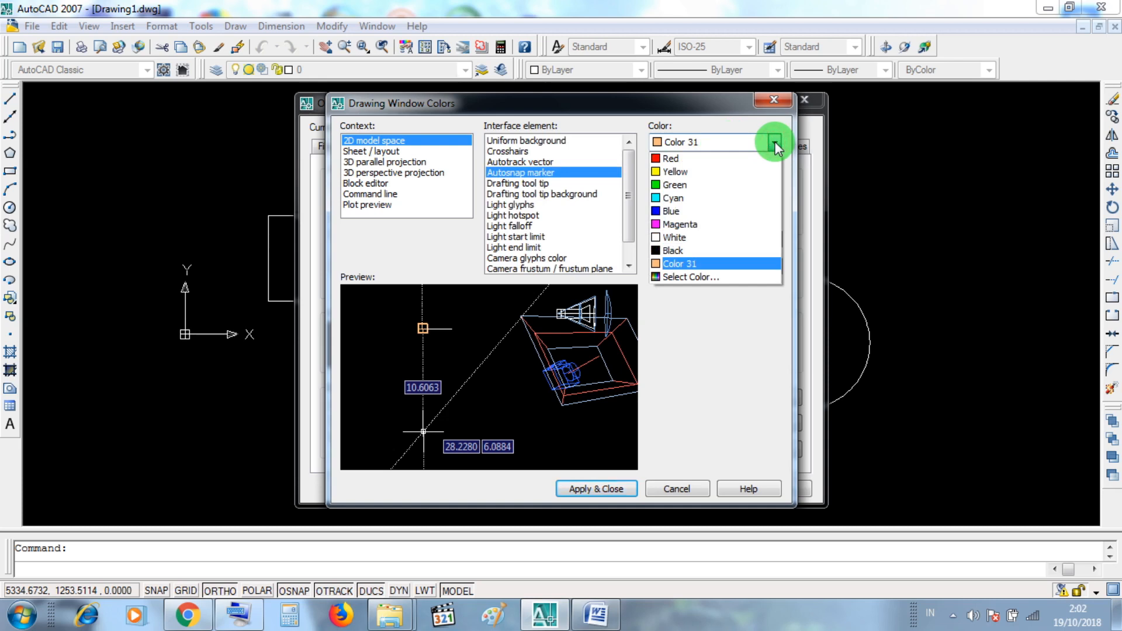
left_click(774, 143)
left_click(773, 143)
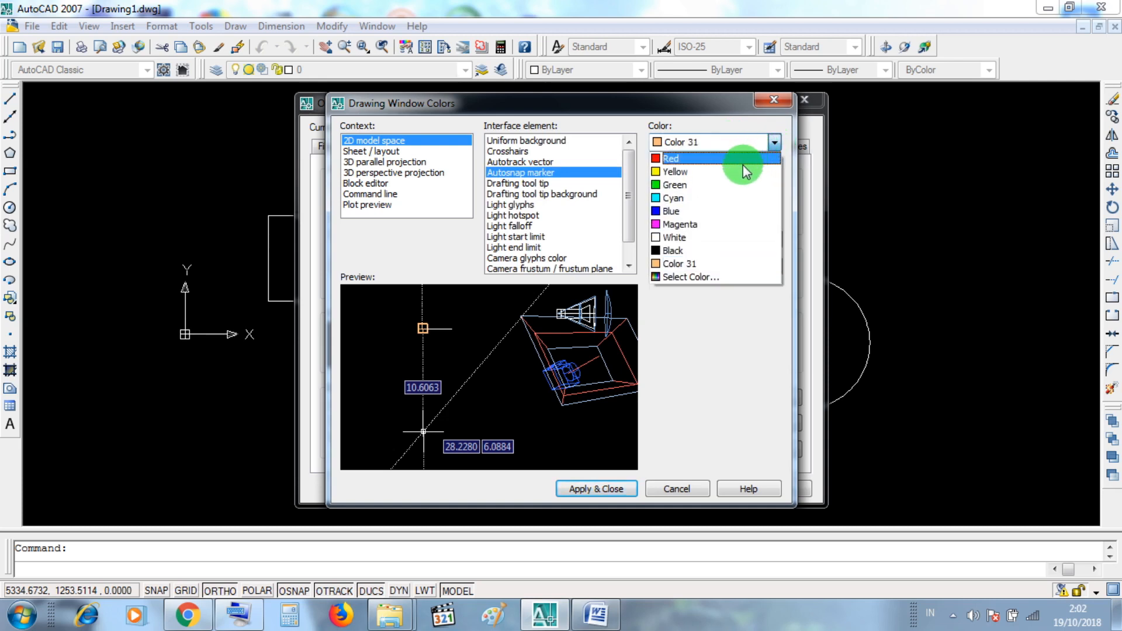
left_click(678, 186)
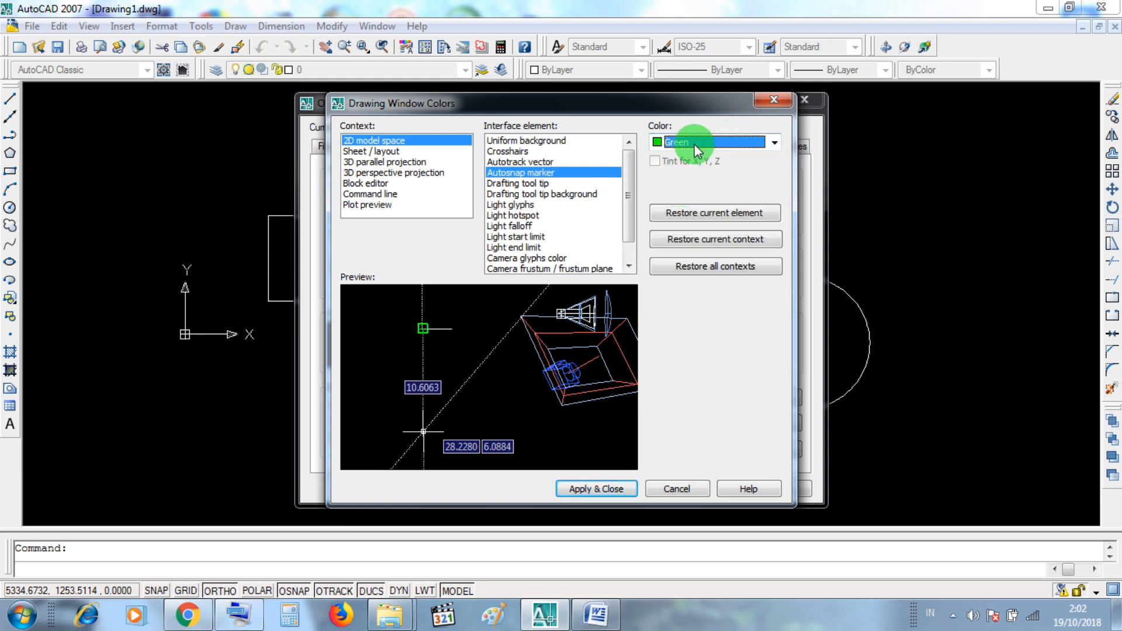
left_click(592, 489)
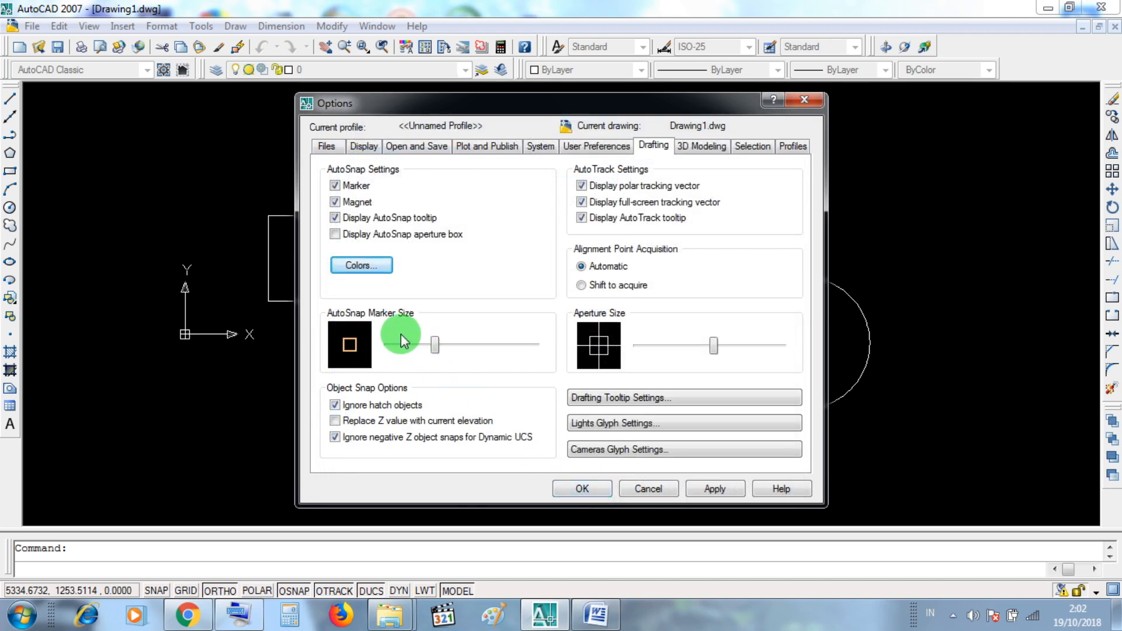
Set the AutoSnap marker size to the maximum, apply it, and accept the options
left_click(436, 345)
left_click_drag(447, 346, 535, 347)
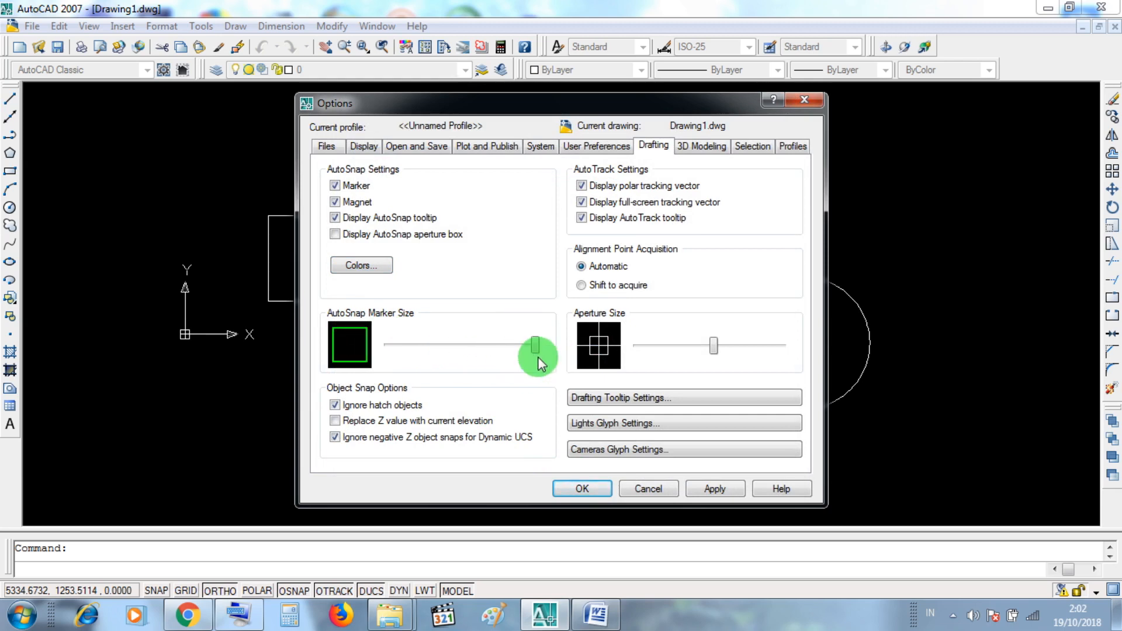
left_click(721, 489)
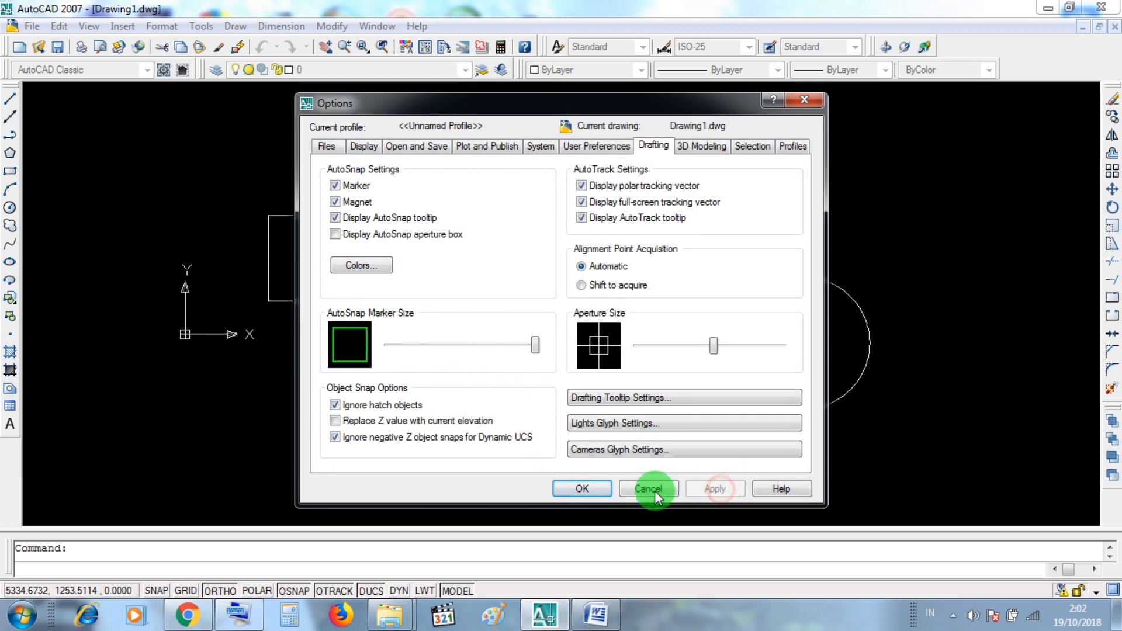
left_click(592, 488)
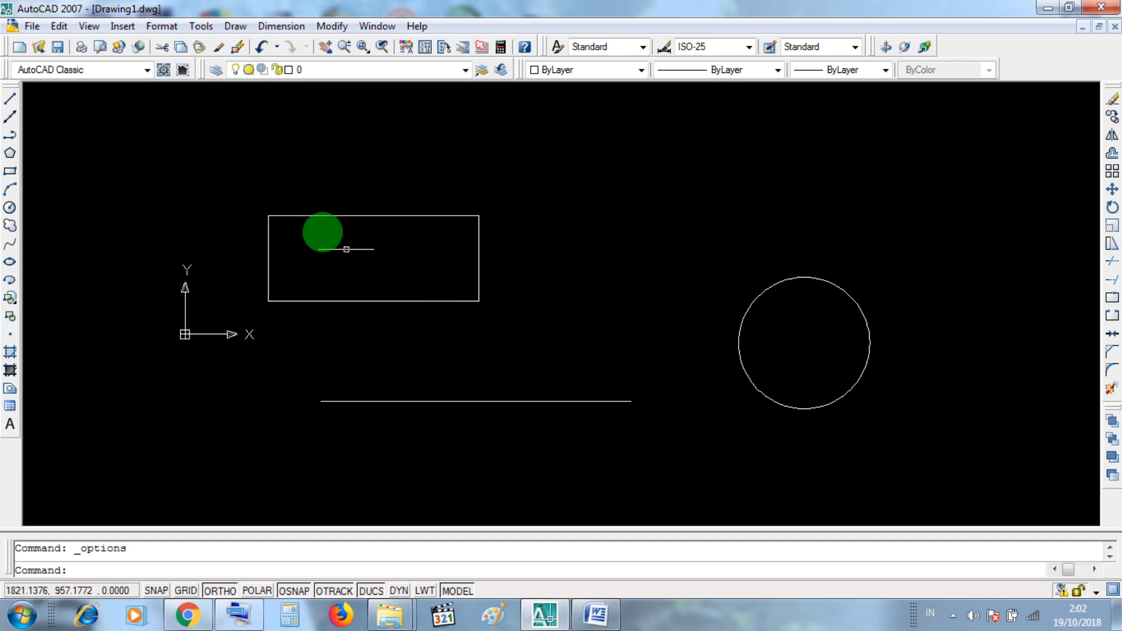
Check the AutoSnap markers on the rectangle, line and circle with the Line command, and cancel it without drawing
left_click(9, 104)
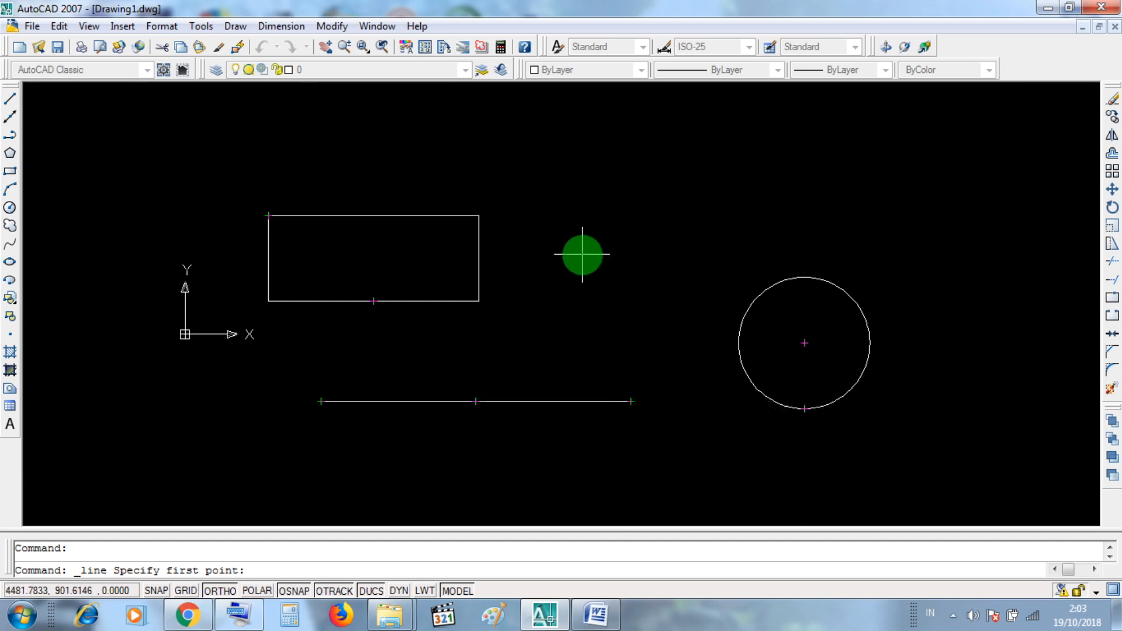
key("Escape")
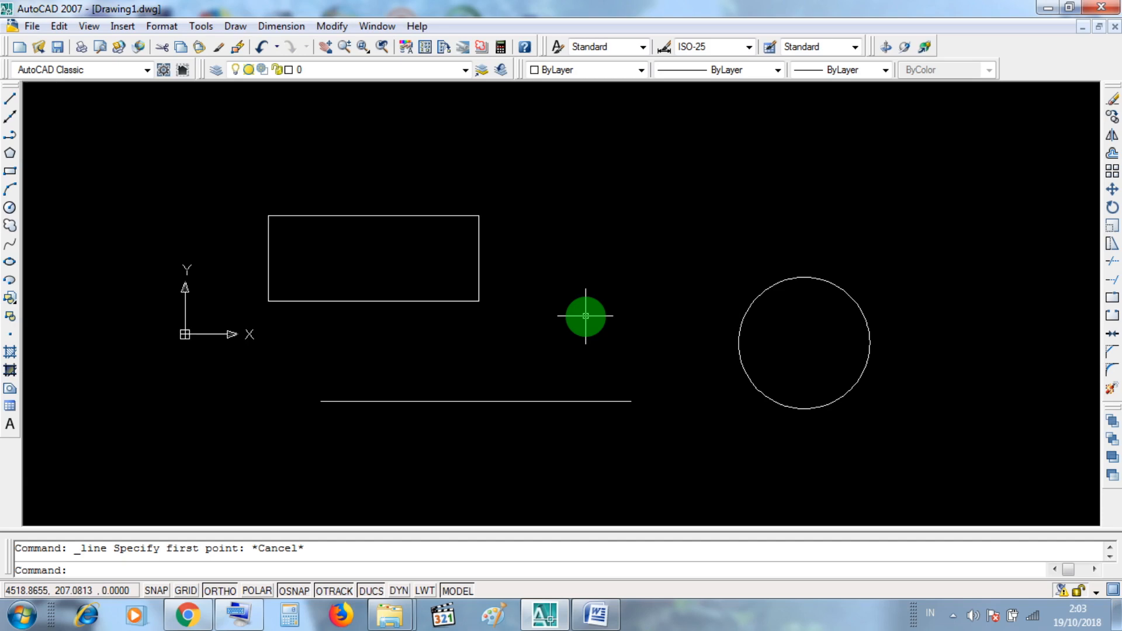
Reduce the AutoSnap marker size to about a third of its range in the Drafting options
right_click(611, 187)
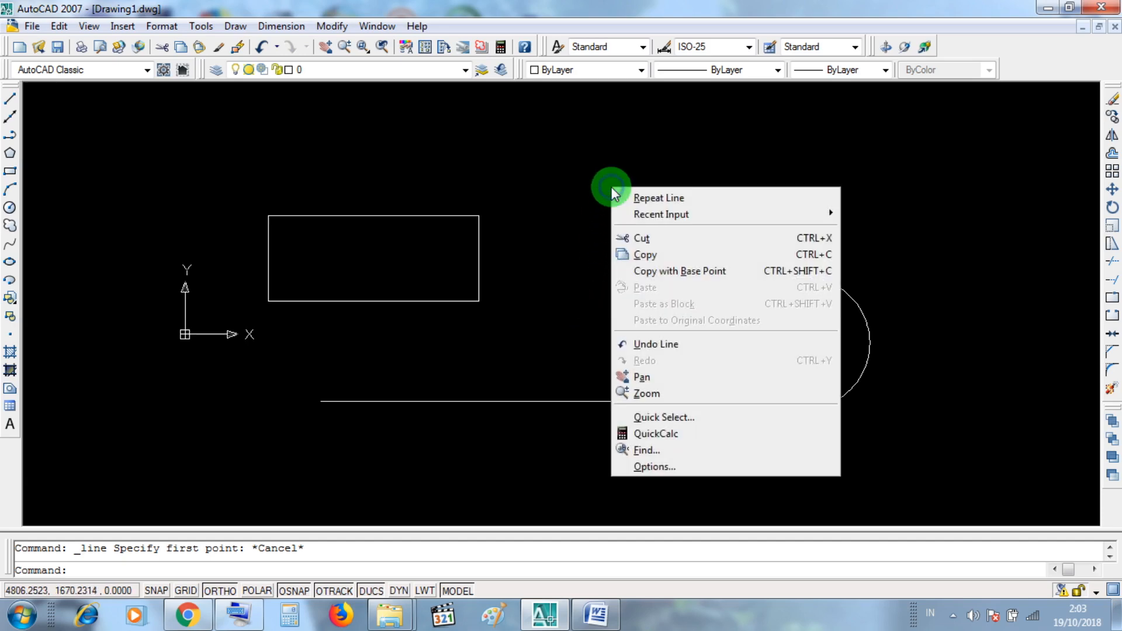
left_click(650, 468)
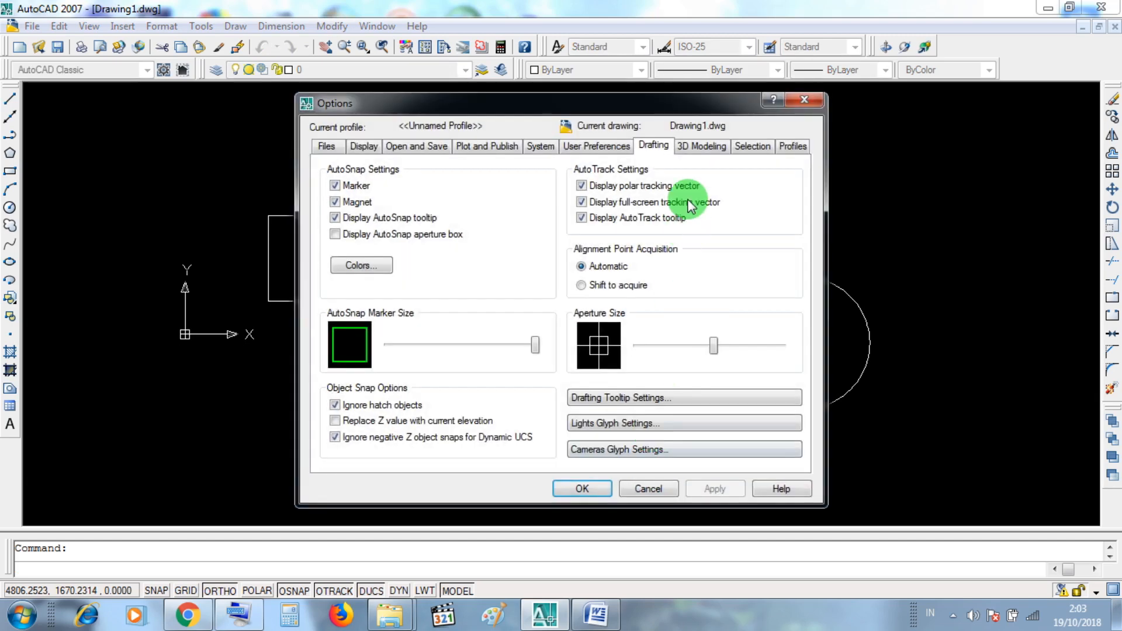
left_click(654, 146)
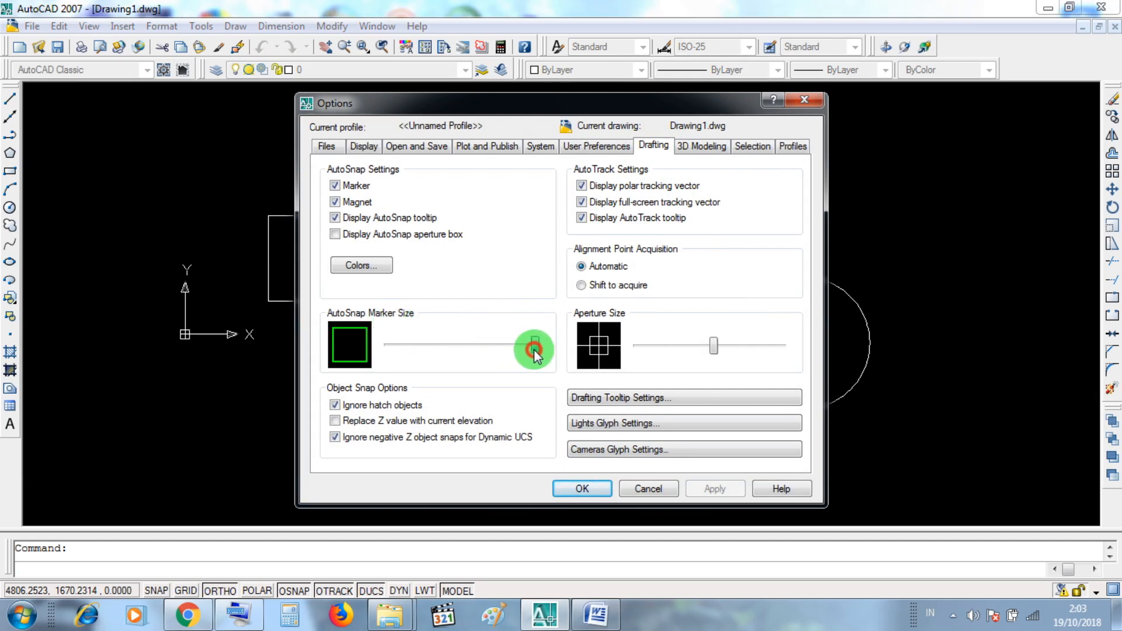
left_click_drag(535, 350, 434, 351)
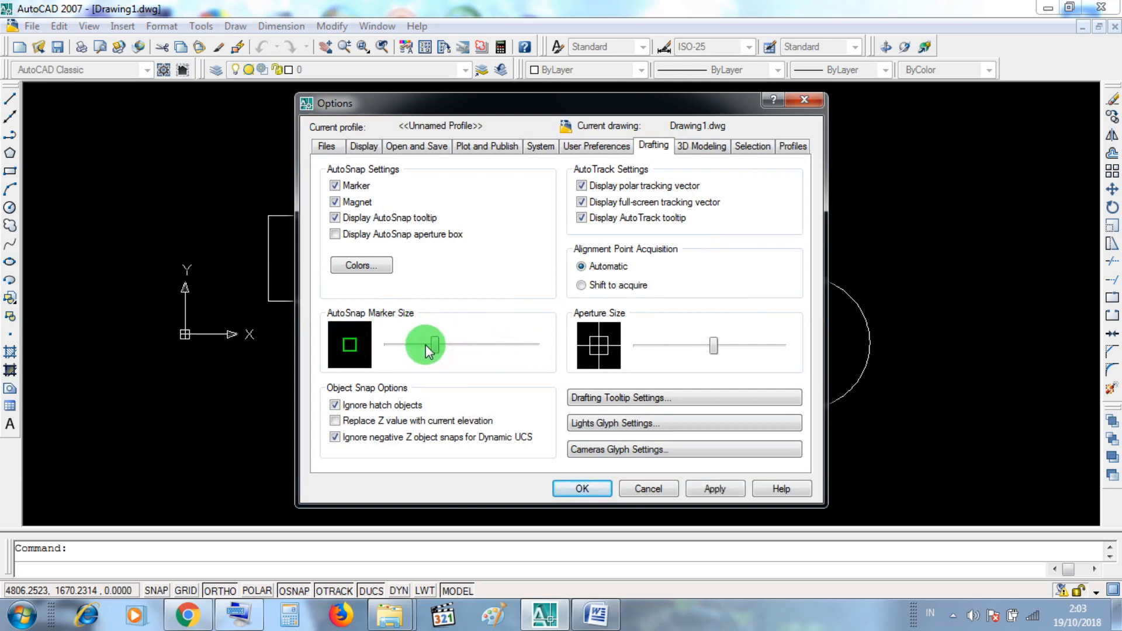
left_click(376, 268)
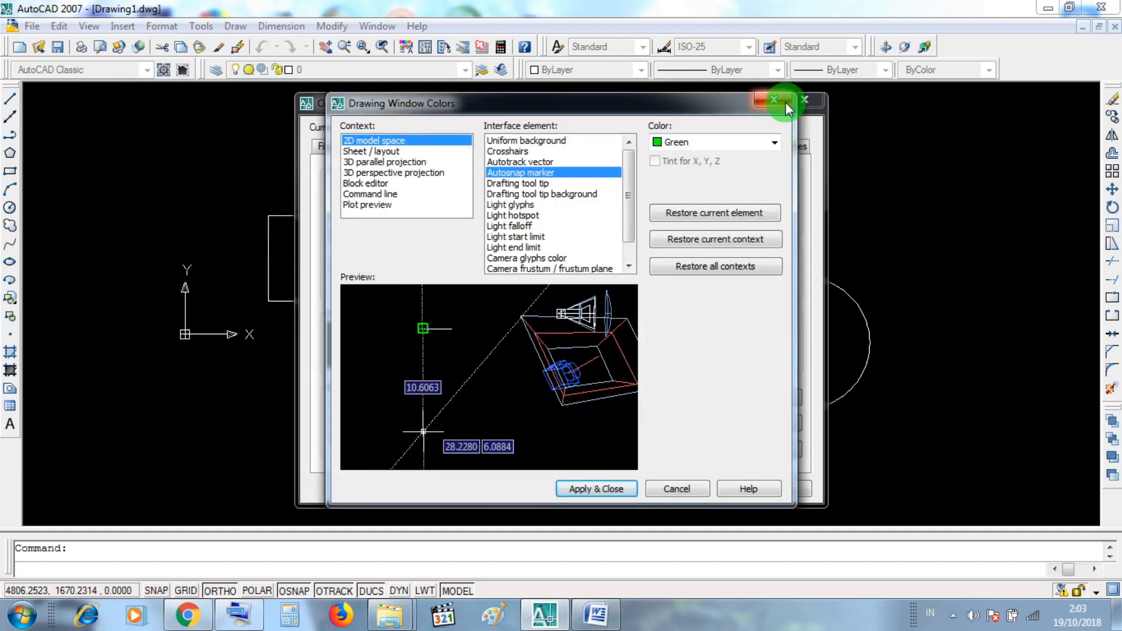
left_click(781, 104)
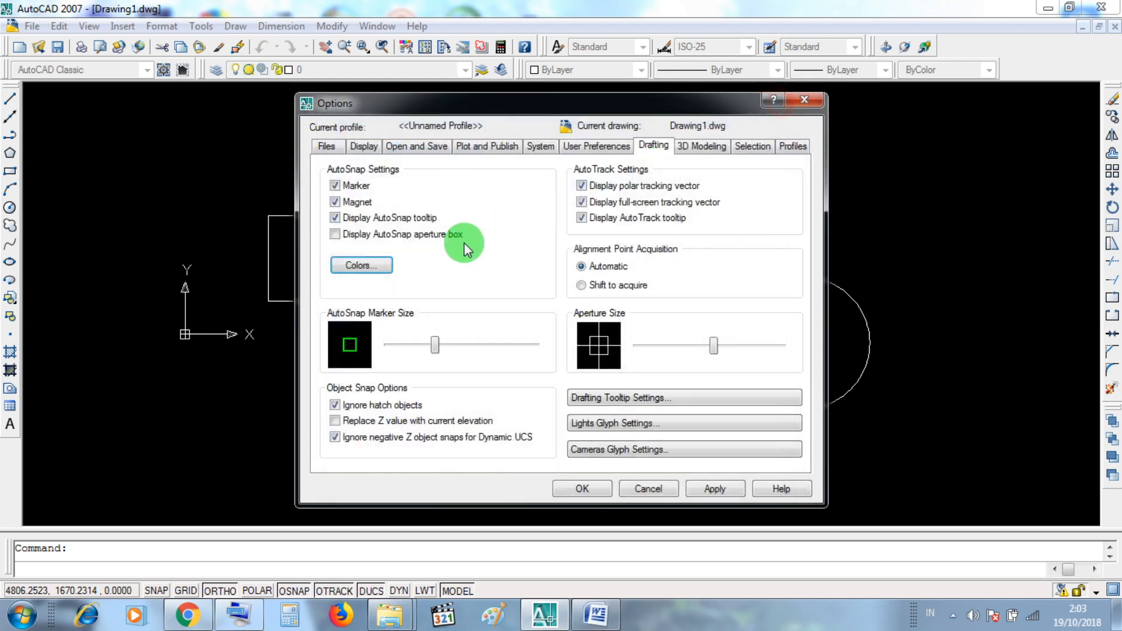
Open the custom color selection for the Autosnap marker in the 2D model space colors
left_click(376, 267)
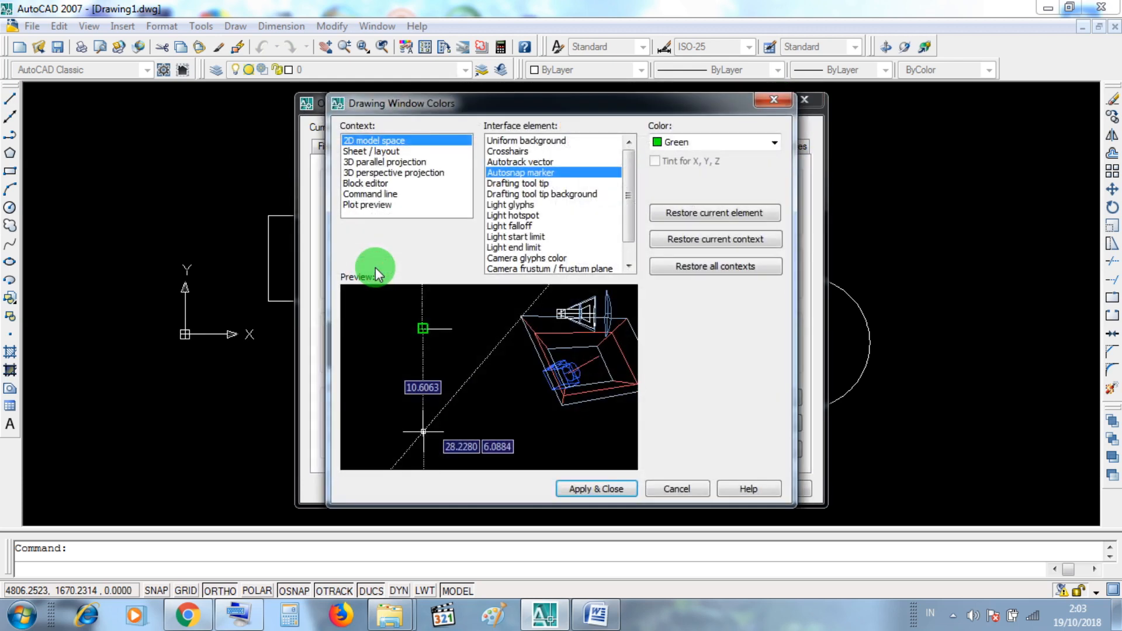
left_click(554, 173)
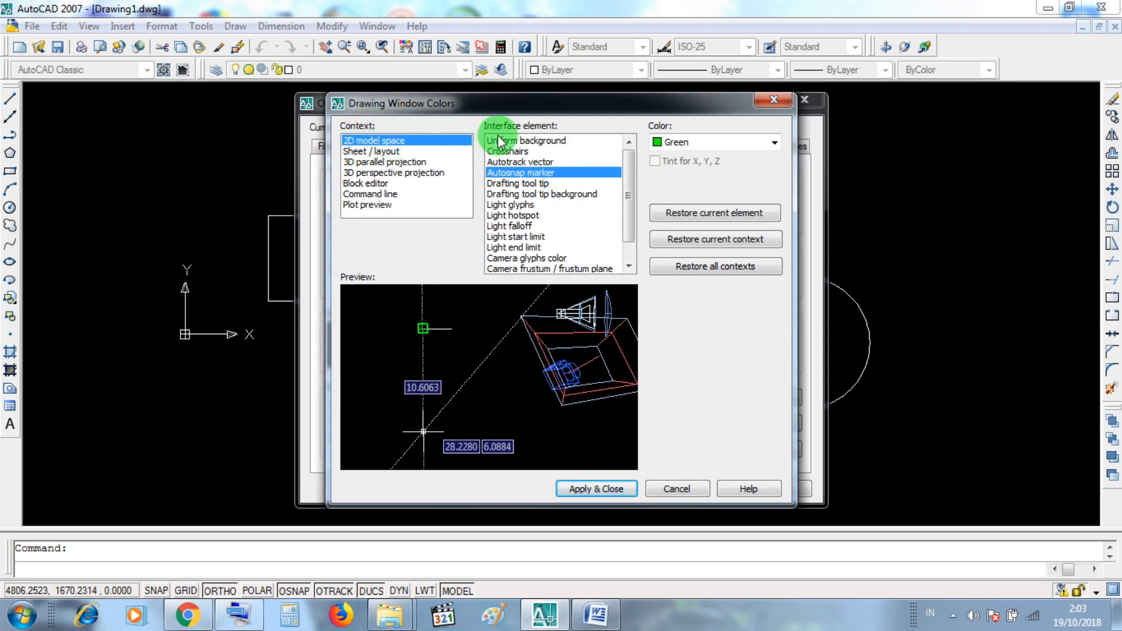
left_click(523, 174)
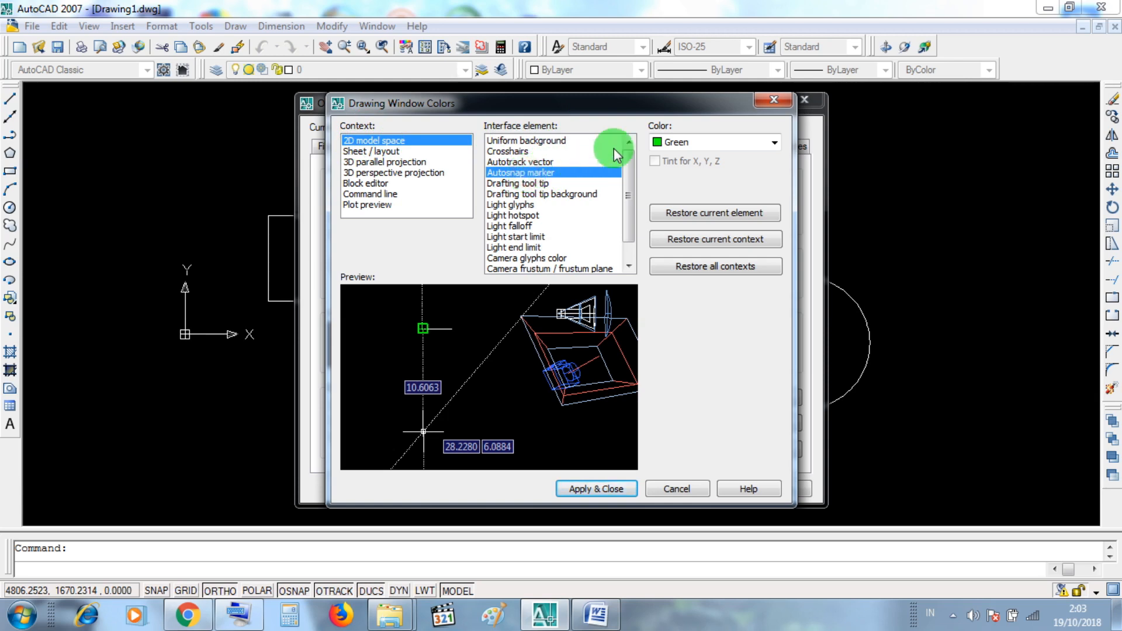
left_click(774, 143)
left_click(776, 144)
left_click(775, 143)
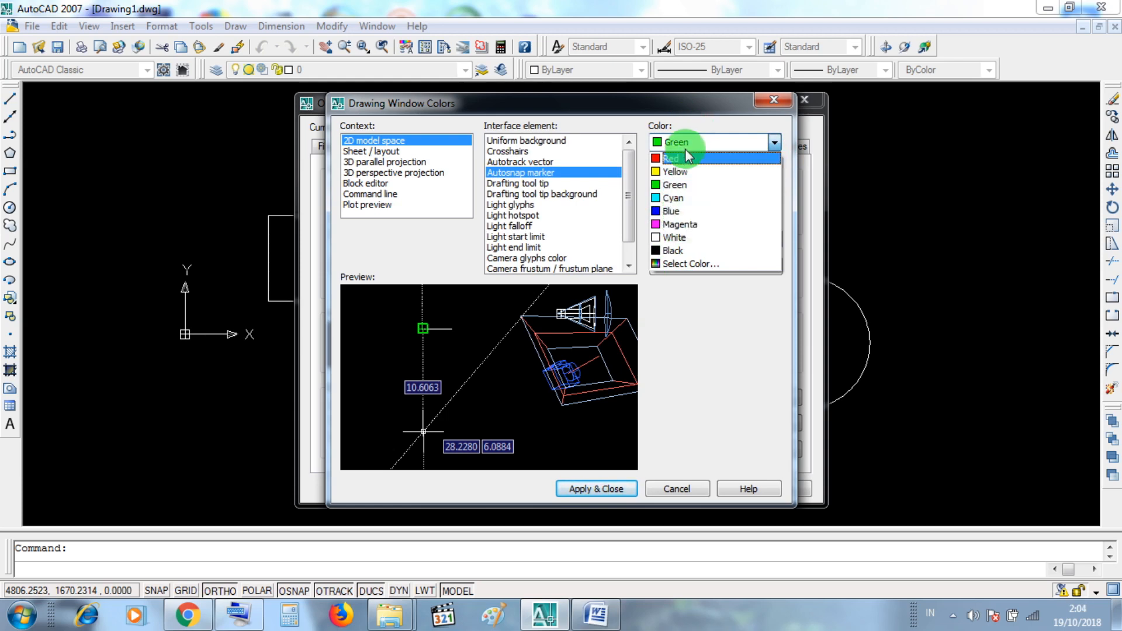
left_click(684, 266)
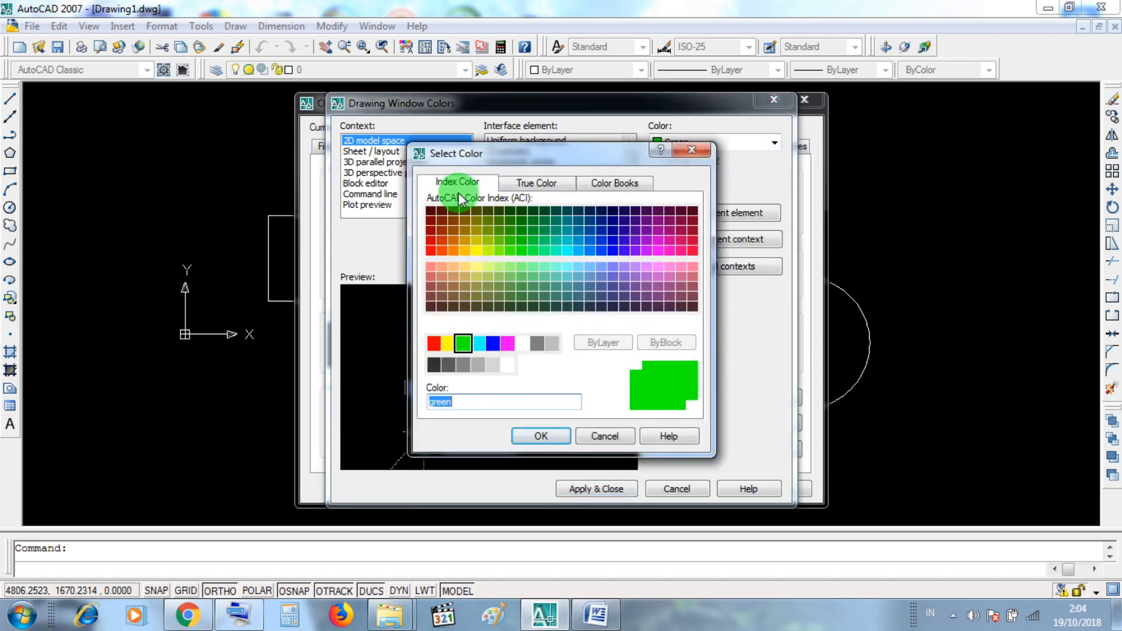
Look through the true color and color book options, and try index colors 122, 105, 205 and 102 for the marker
left_click(466, 184)
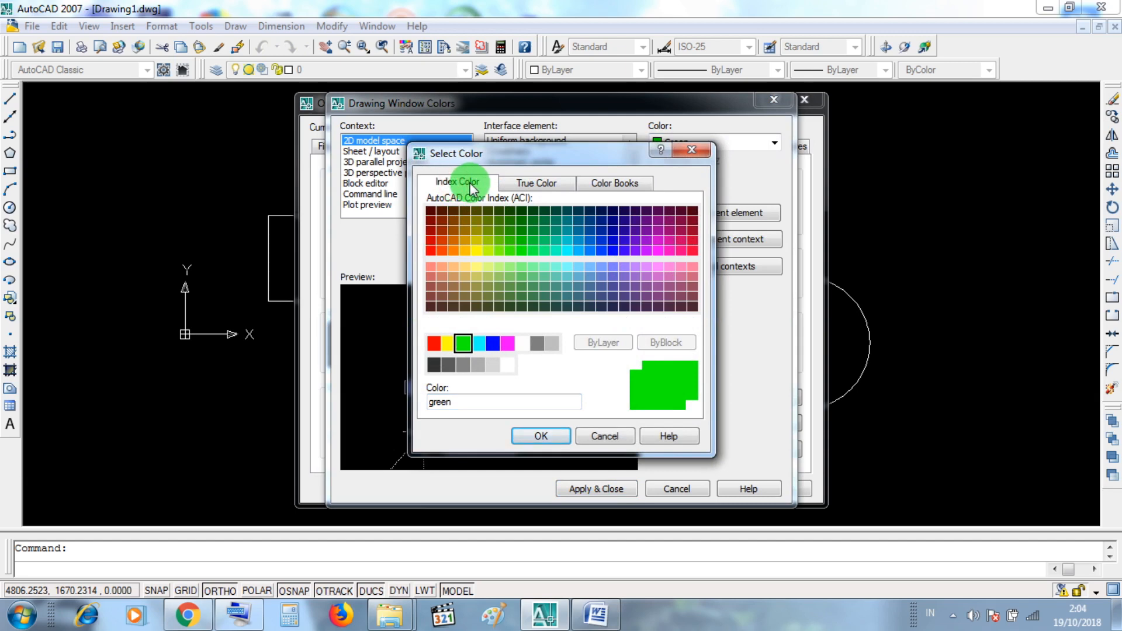
left_click(547, 184)
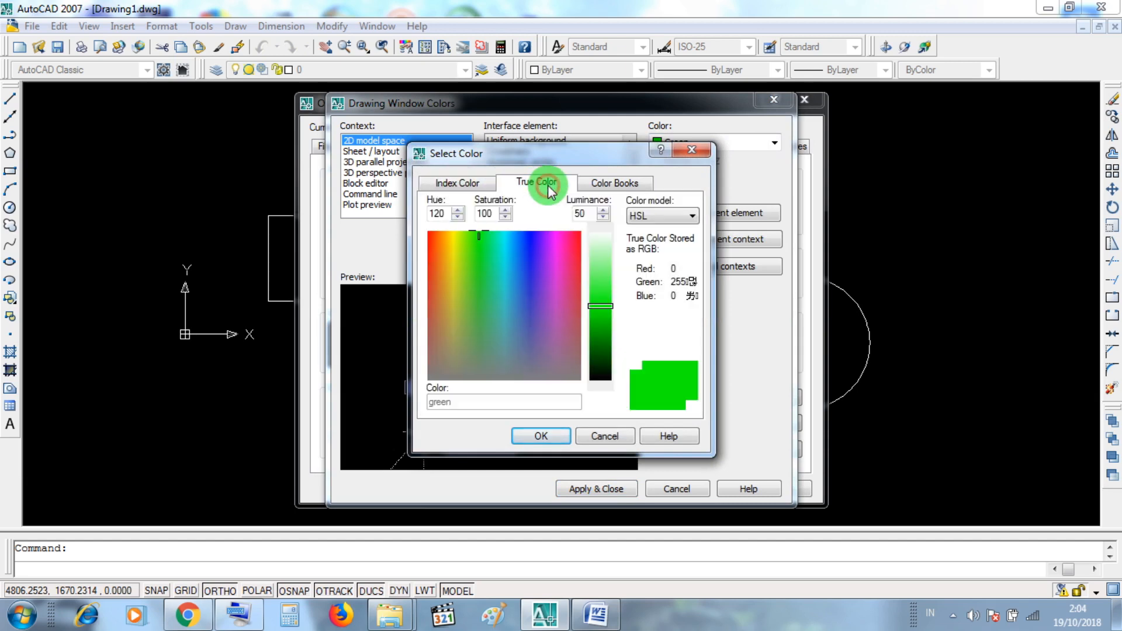
left_click(615, 183)
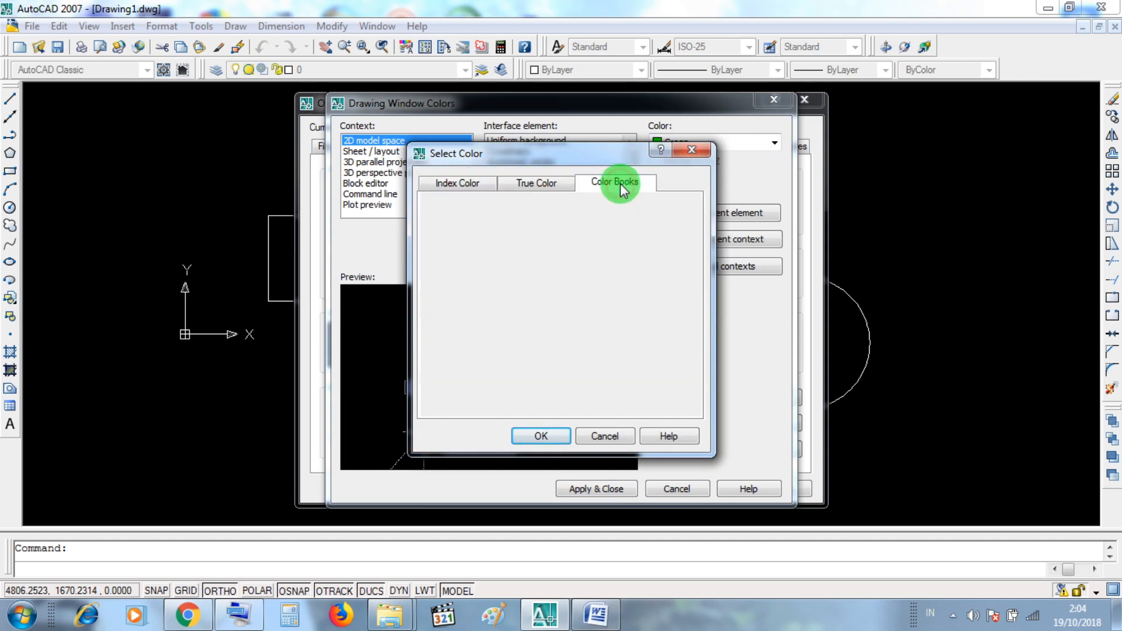
left_click(453, 183)
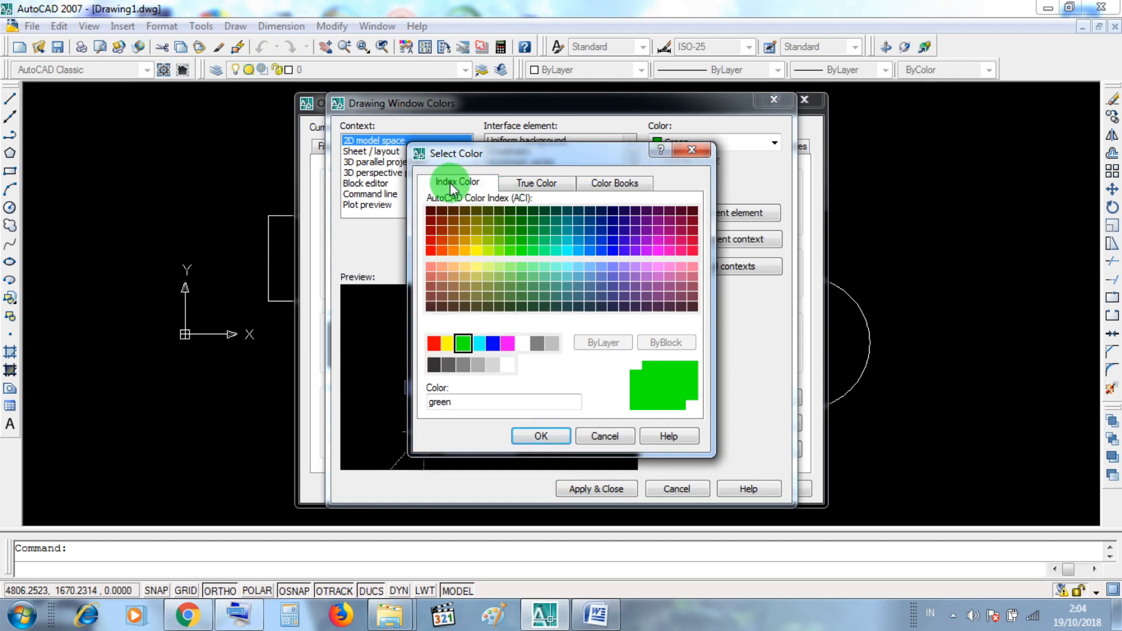
left_click(557, 242)
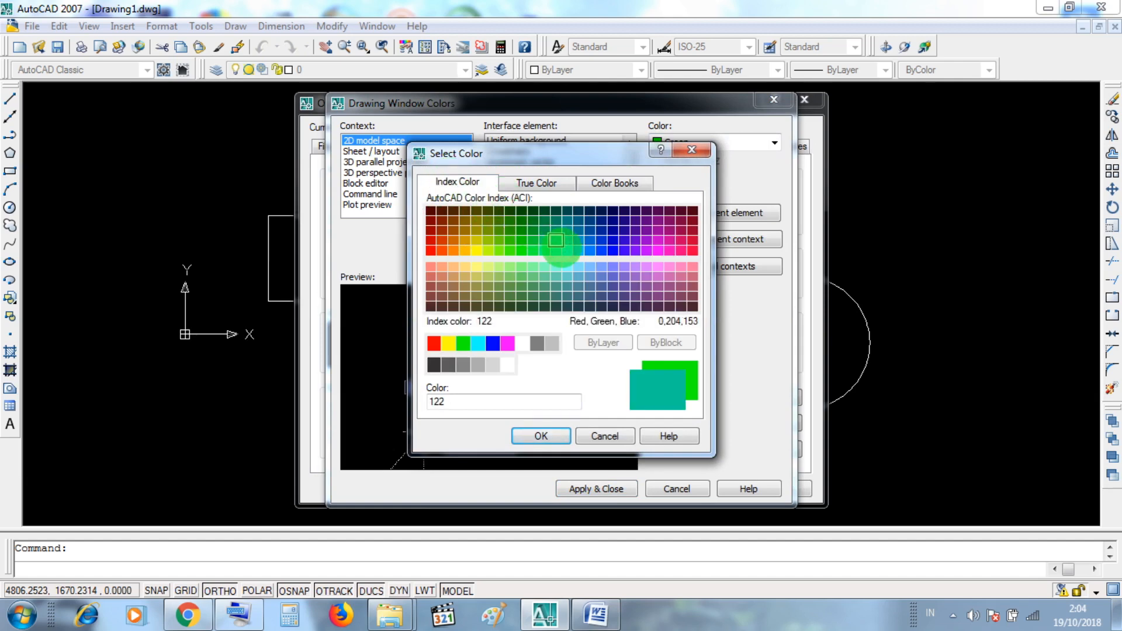
left_click(533, 287)
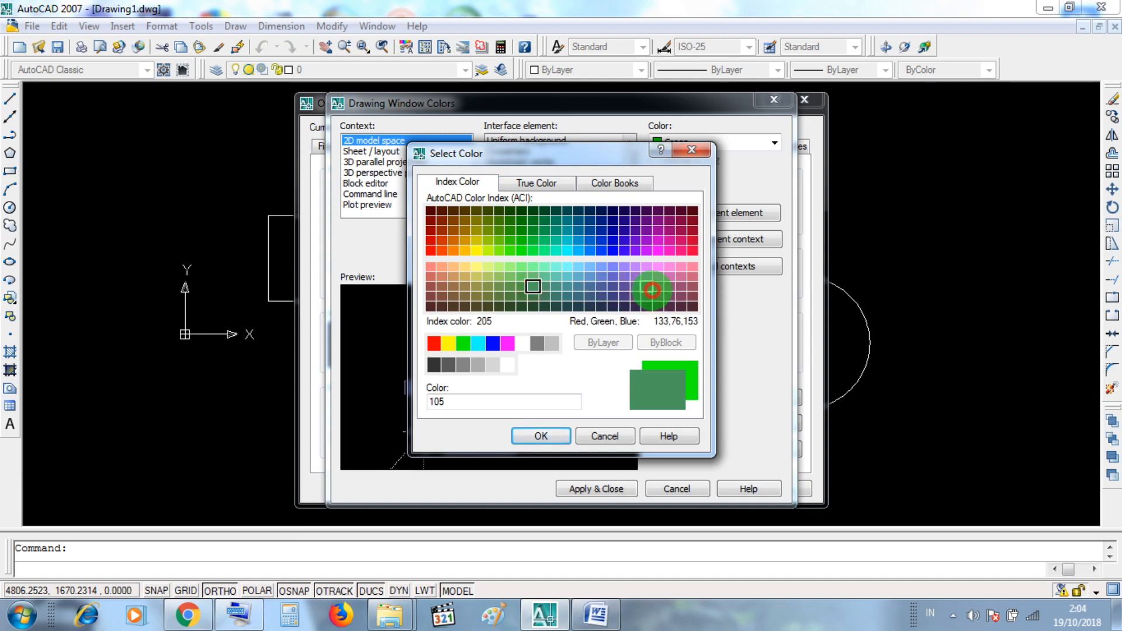
left_click(647, 286)
left_click(533, 240)
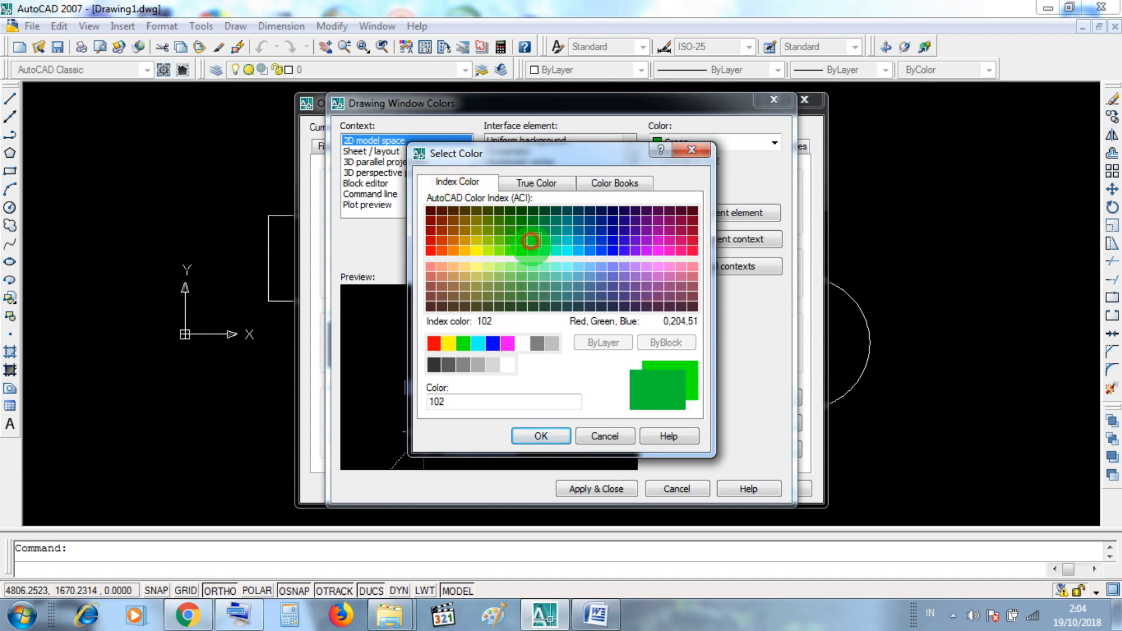
left_click(532, 286)
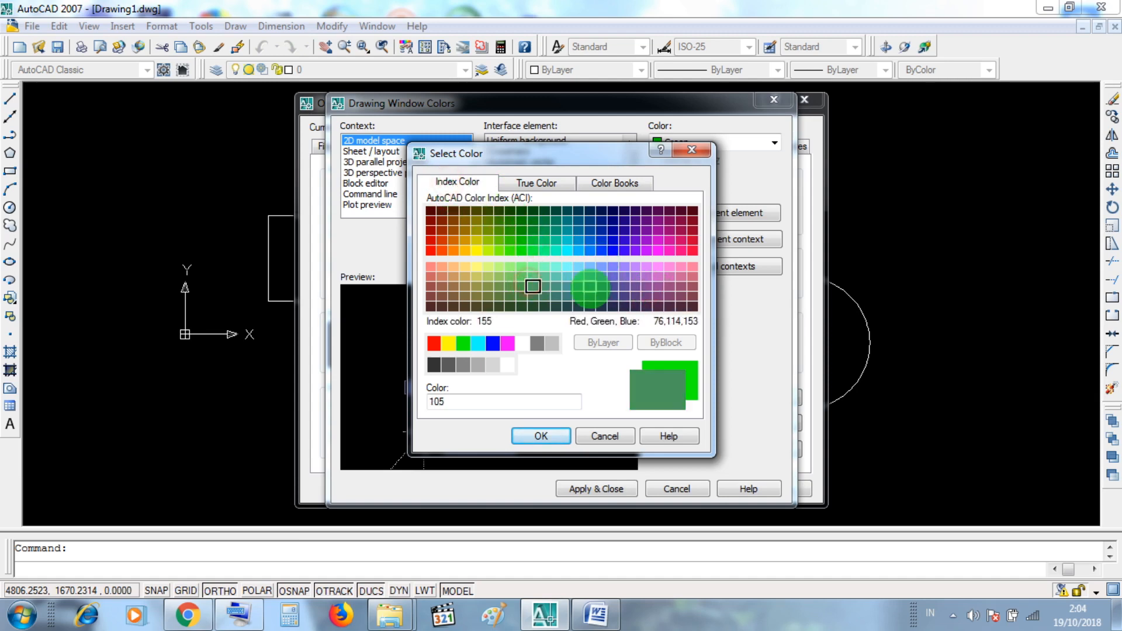
Set the Autosnap marker color to index color 31
left_click(447, 403)
double_click(435, 400)
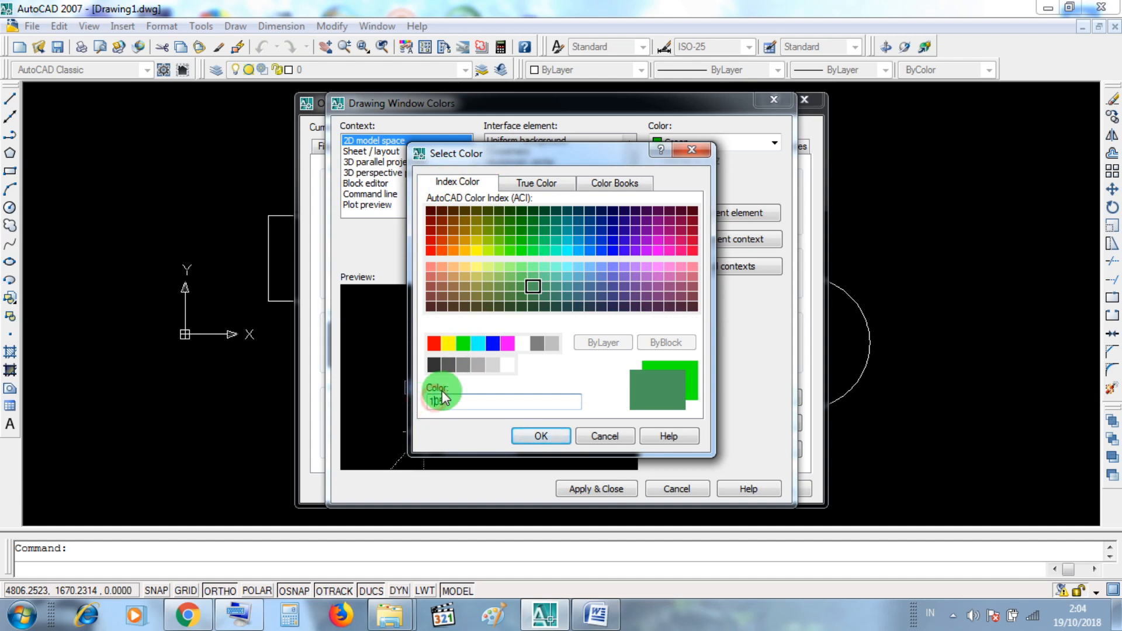
double_click(434, 401)
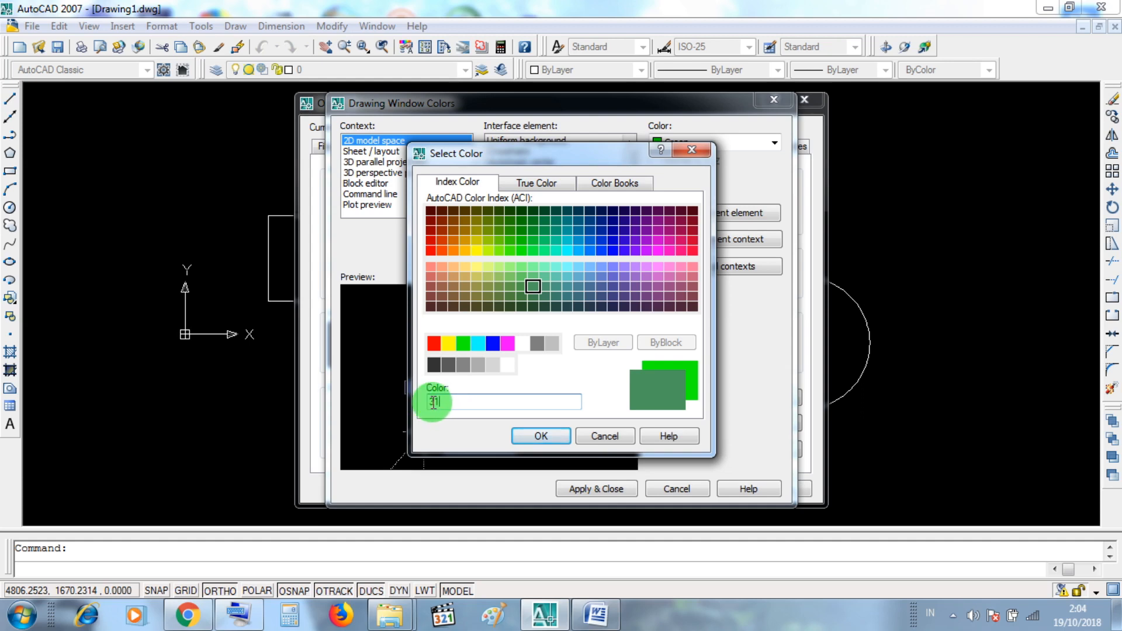
type("31")
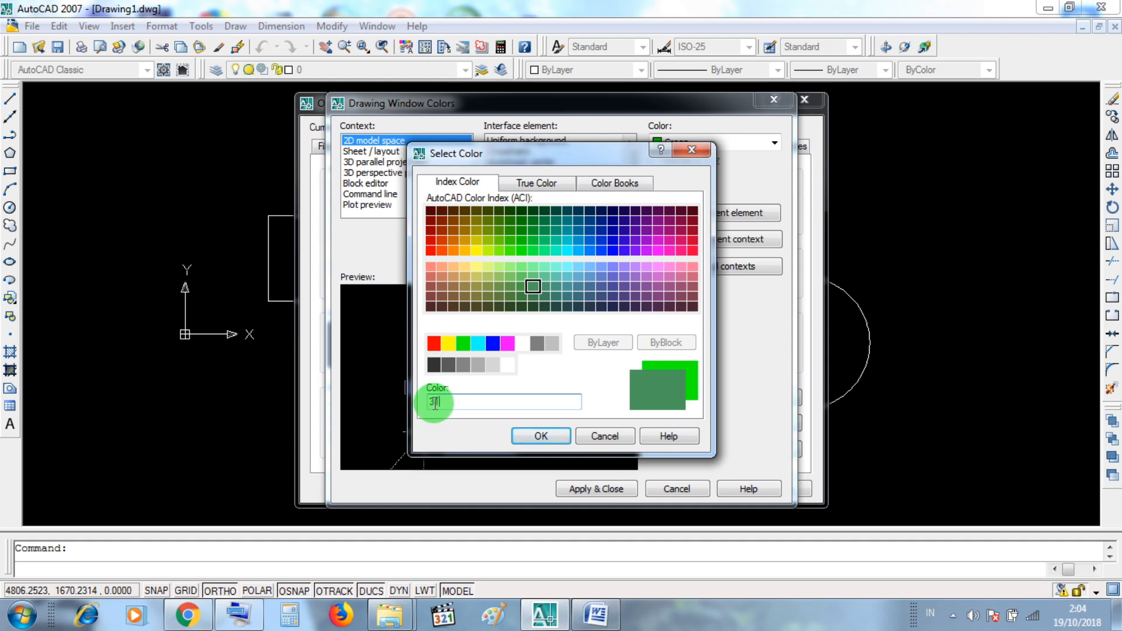
left_click(553, 434)
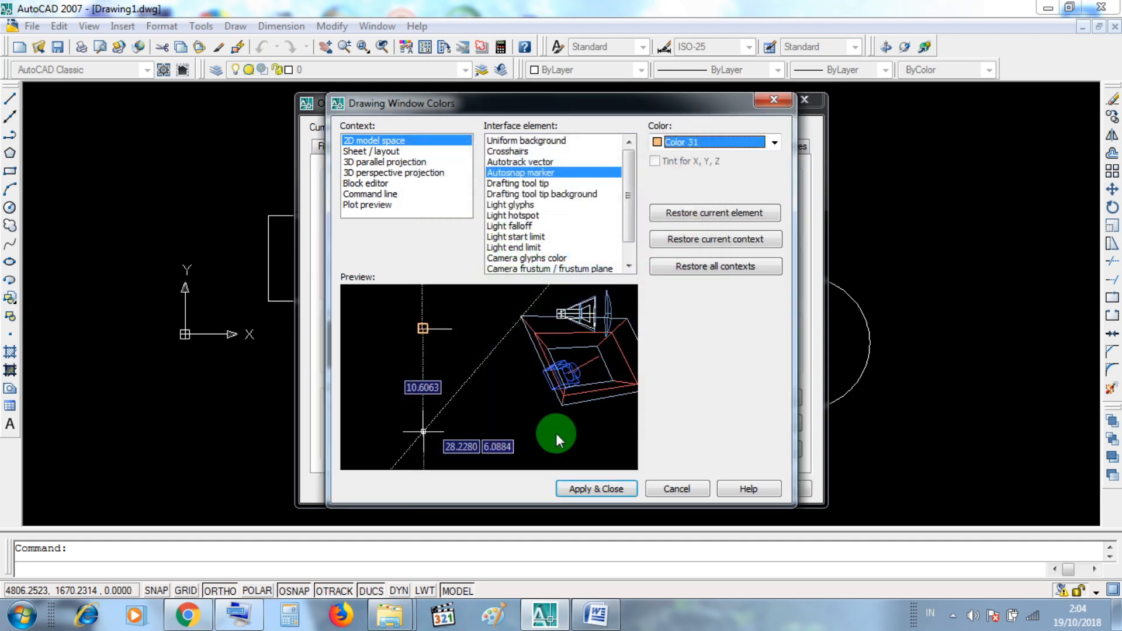
Keep Color 31 as the Autosnap marker color for 2D model space, apply it and accept the drafting options
left_click(685, 143)
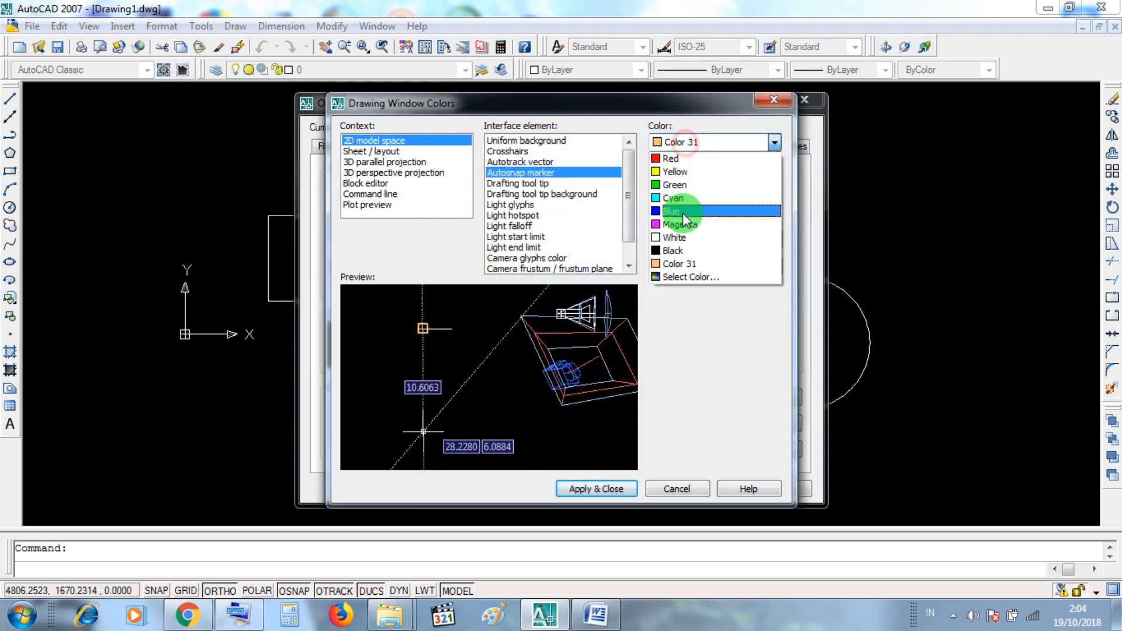
left_click(685, 267)
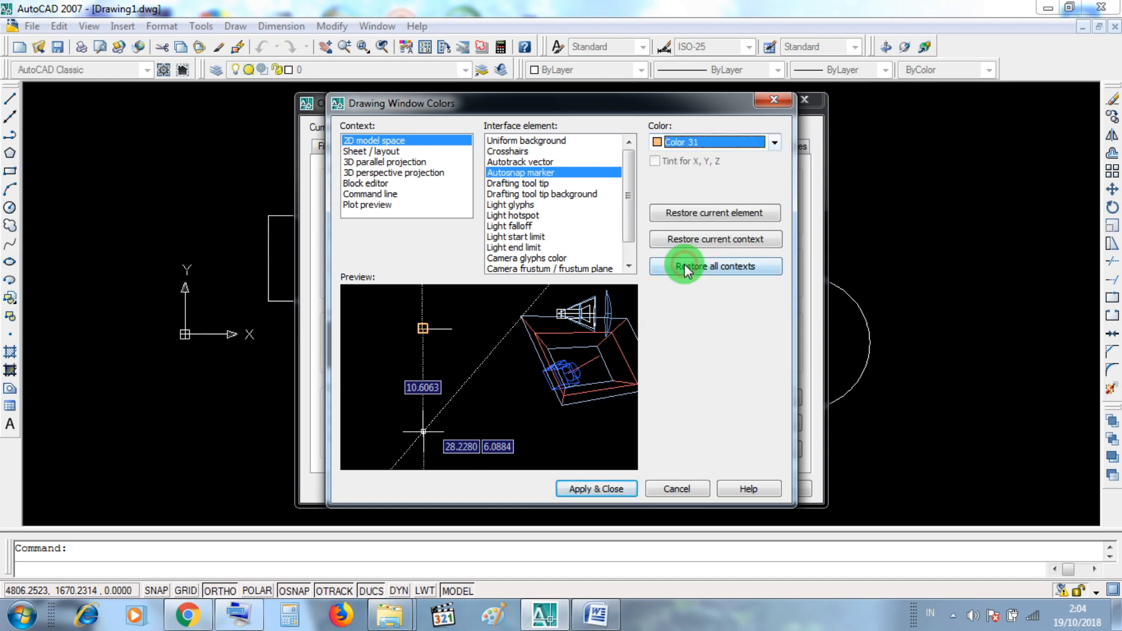
left_click(704, 142)
left_click(697, 264)
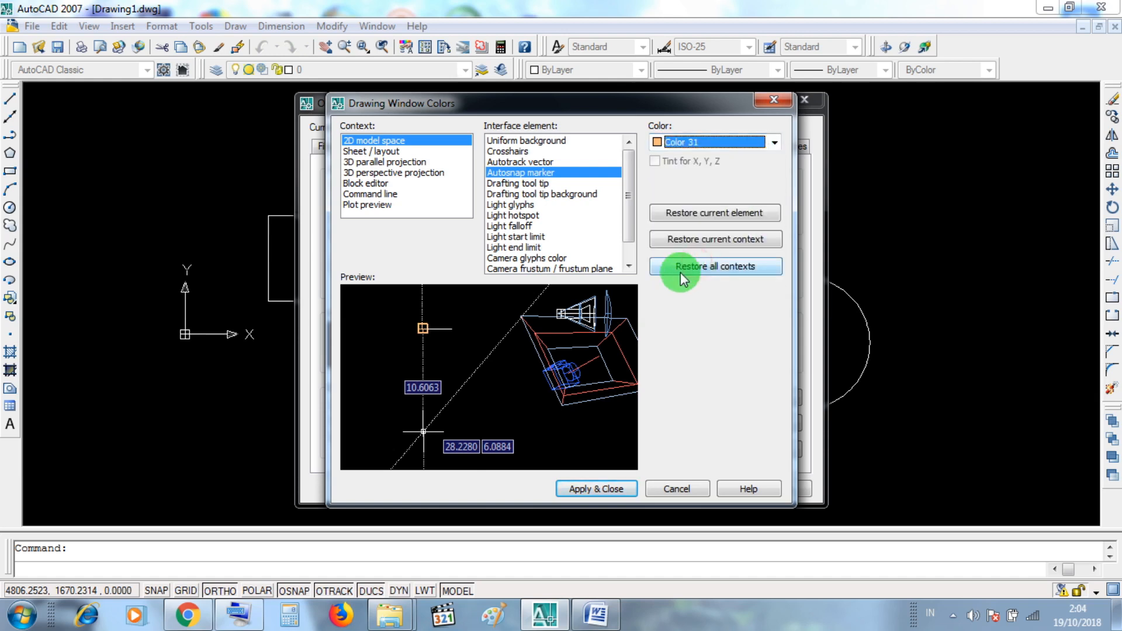
left_click(603, 491)
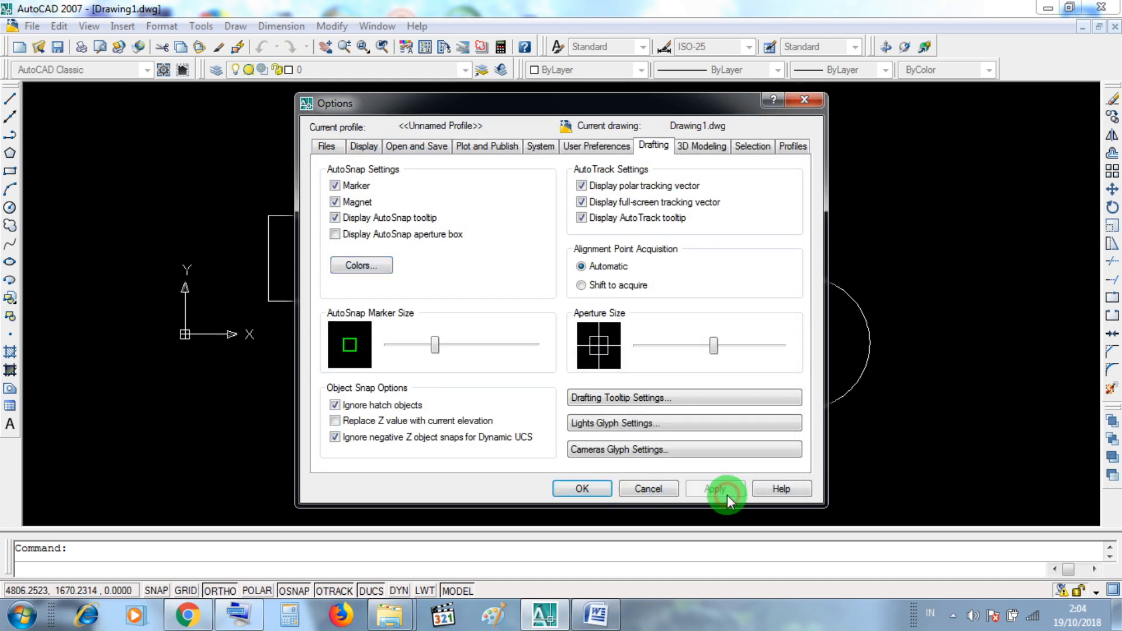
left_click(596, 491)
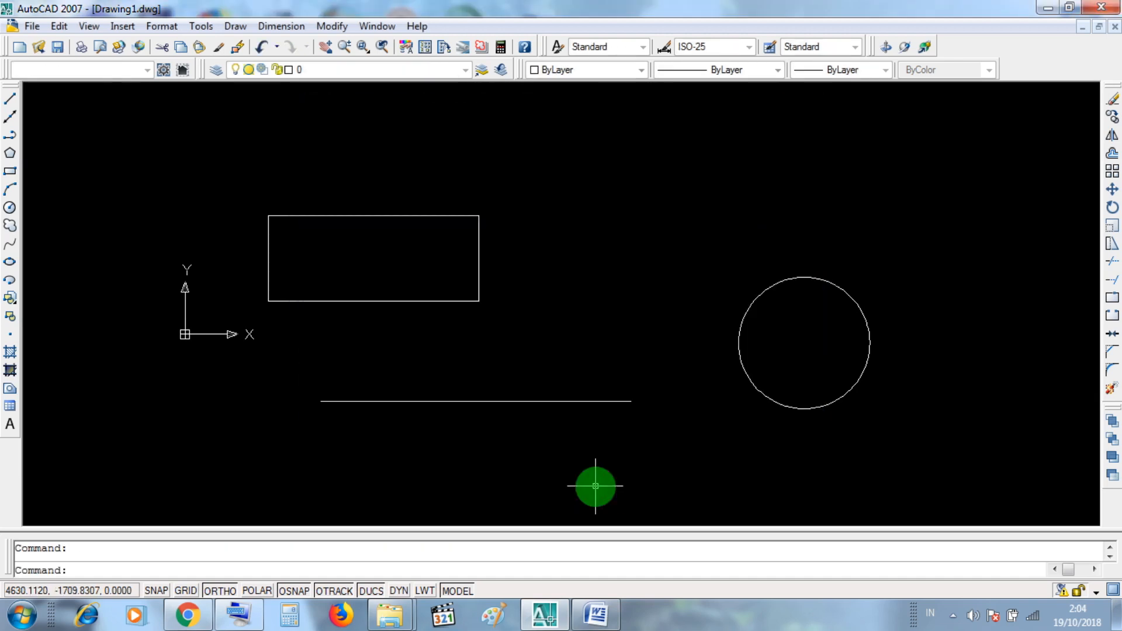
Check the recolored AutoSnap marker at the rectangle's corner with the Line command, and cancel it without drawing
left_click(10, 100)
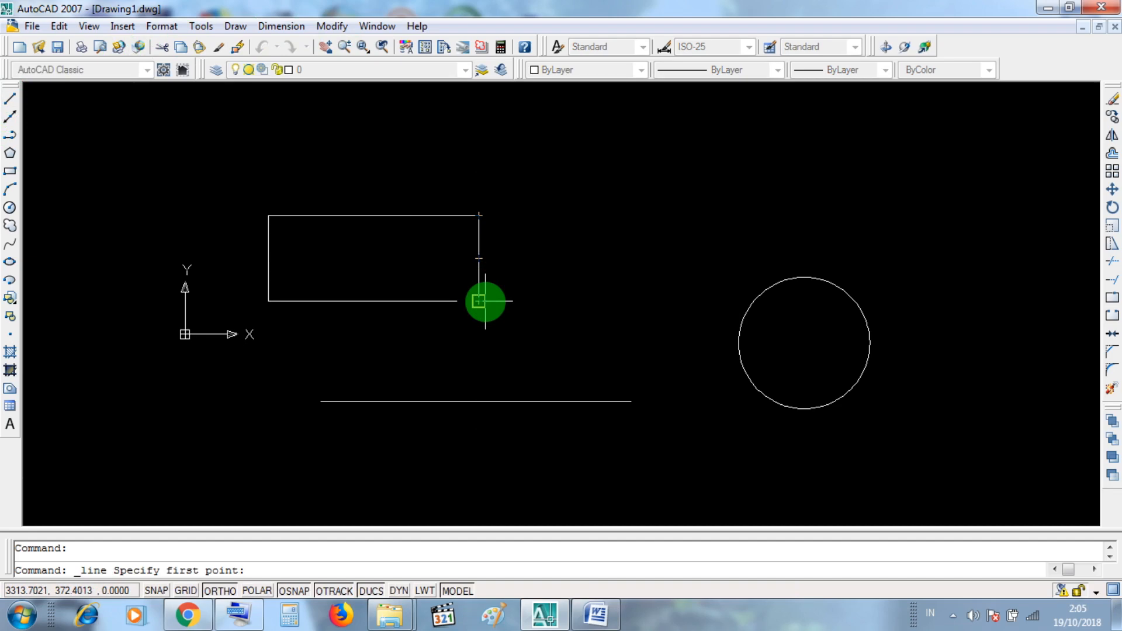
key("Escape")
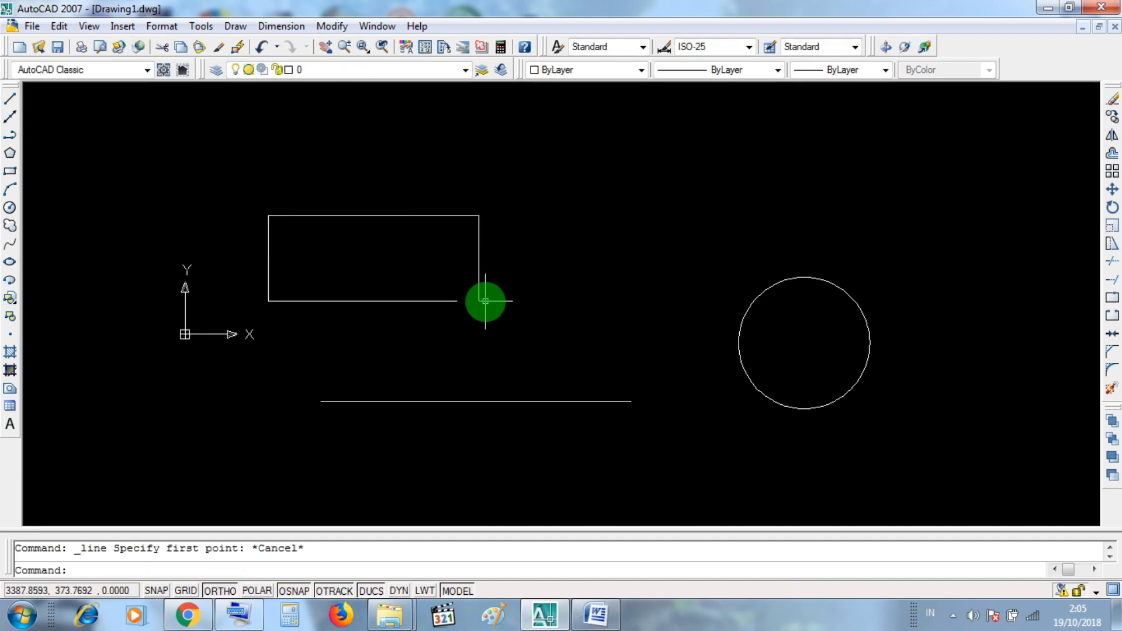
left_click(1047, 6)
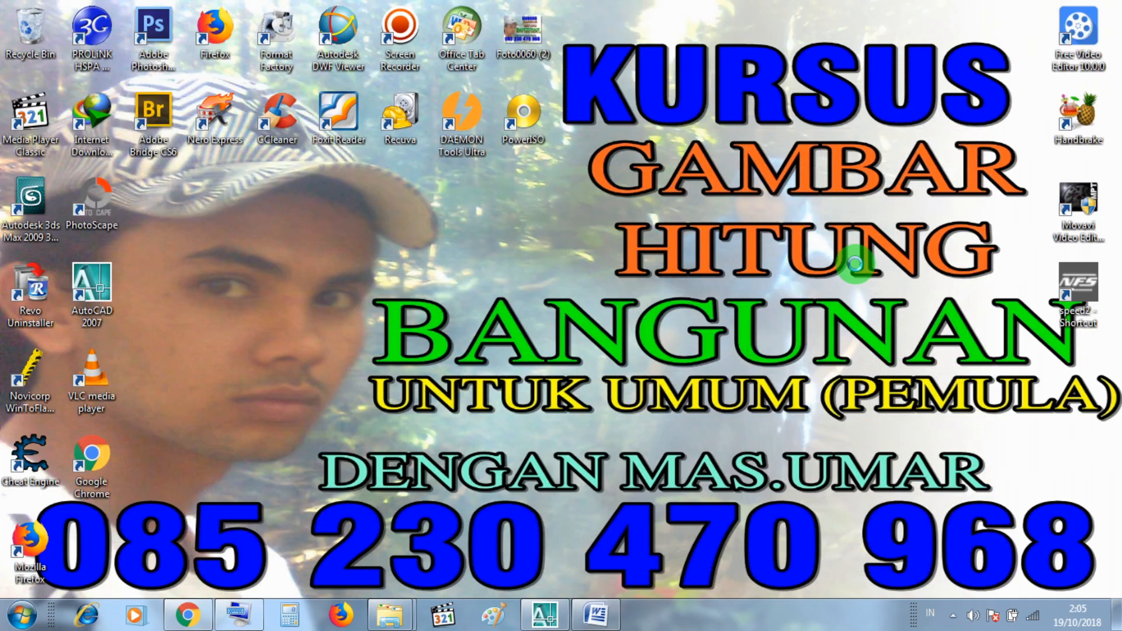
right_click(806, 221)
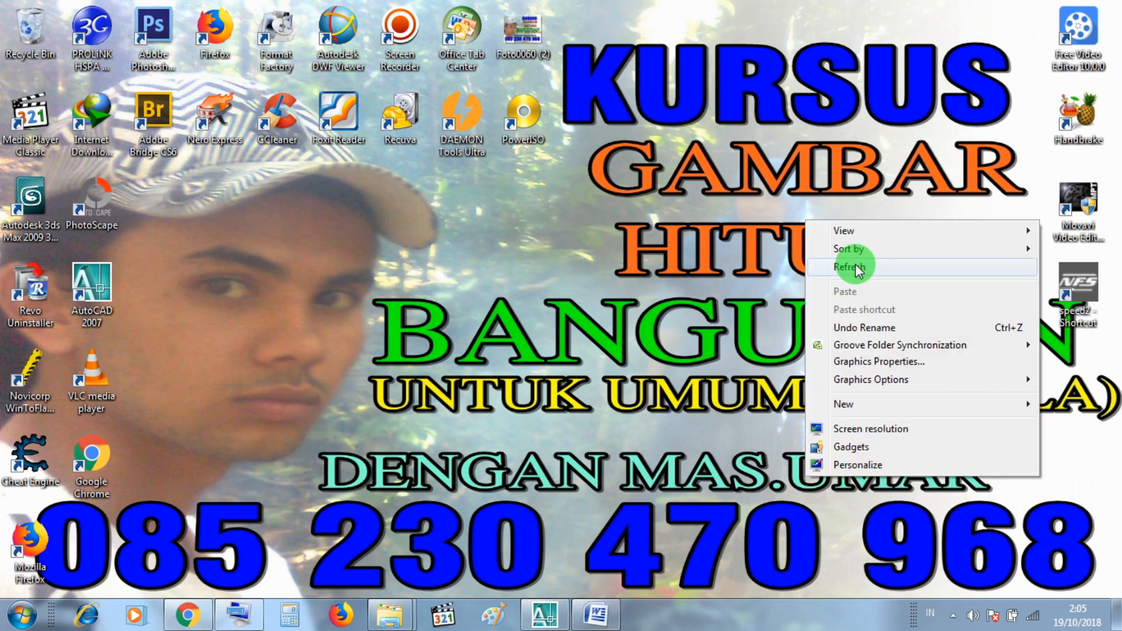
left_click(856, 267)
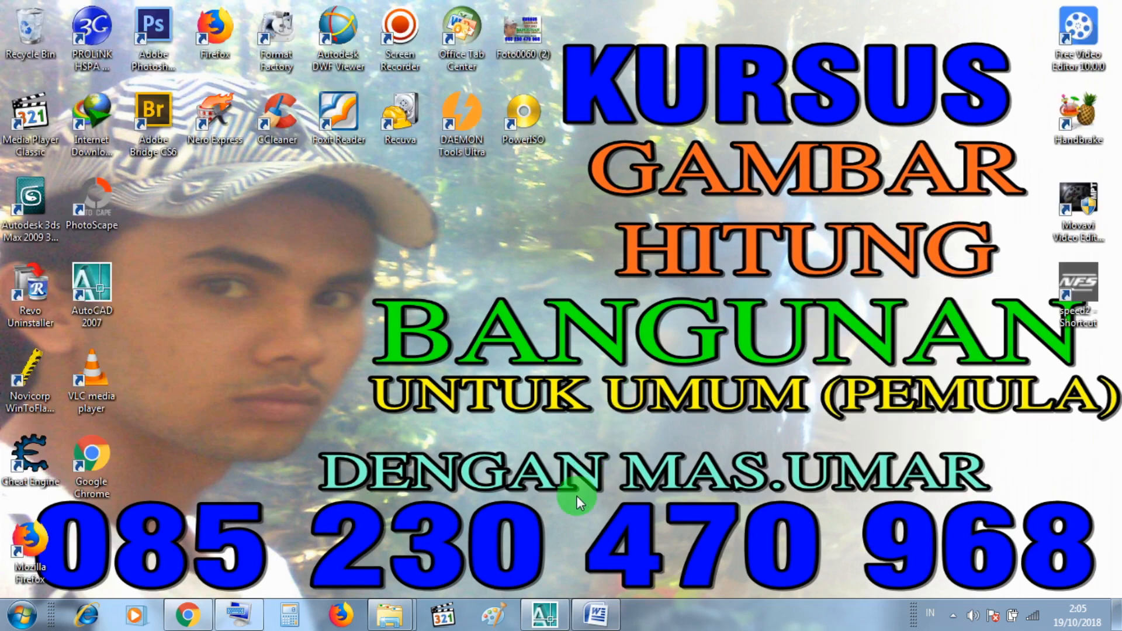
left_click(550, 611)
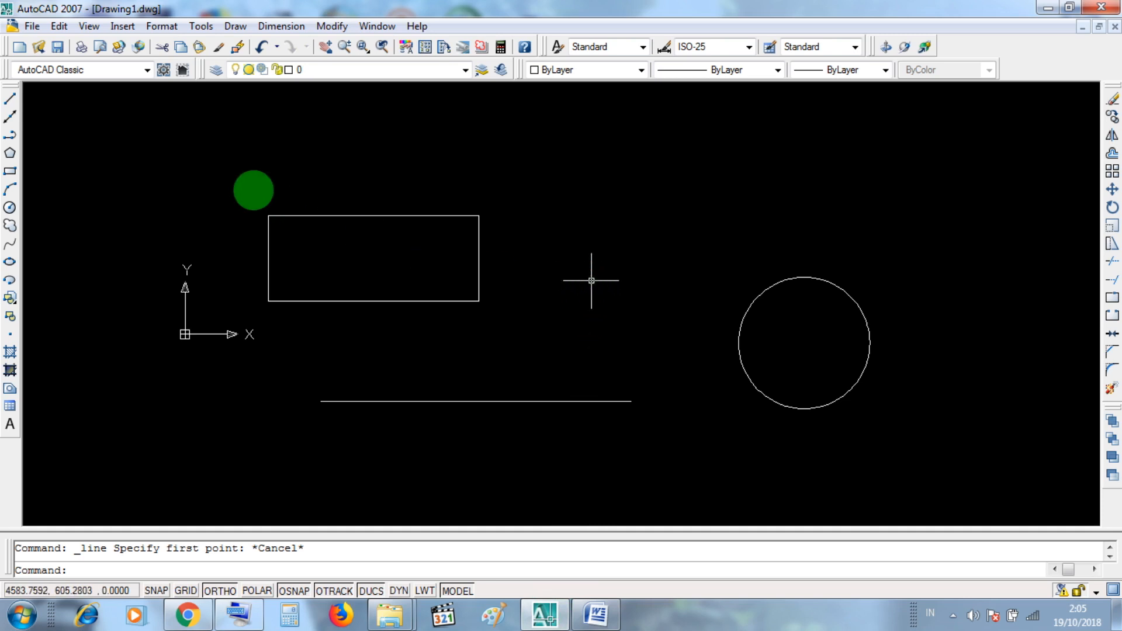
middle_click_drag(477, 221, 518, 251)
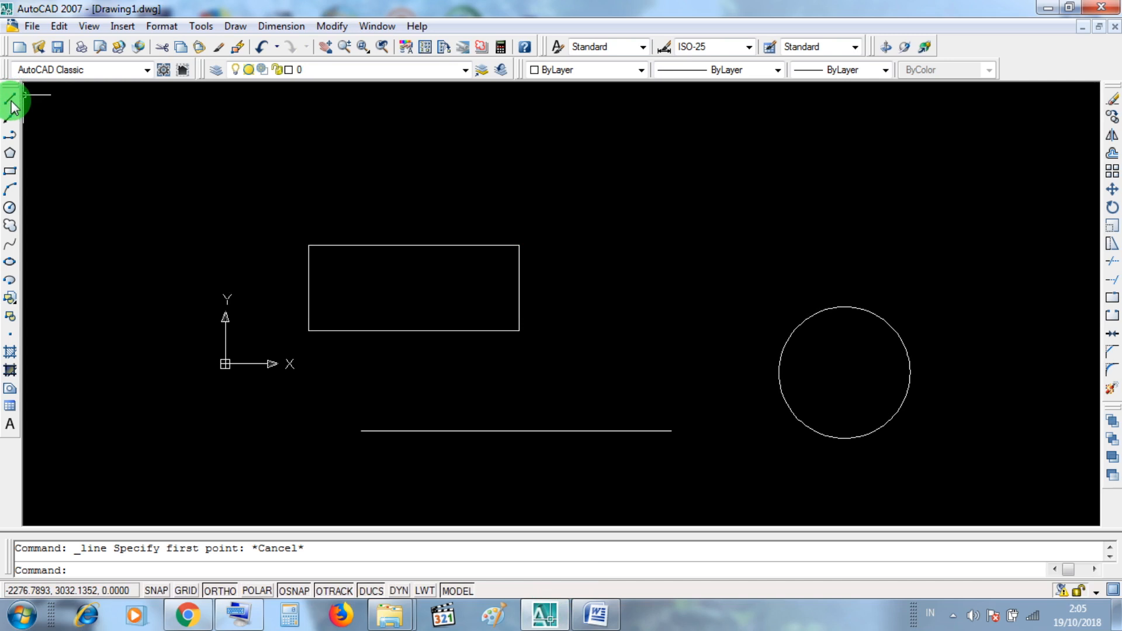
middle_click_drag(512, 277, 472, 253)
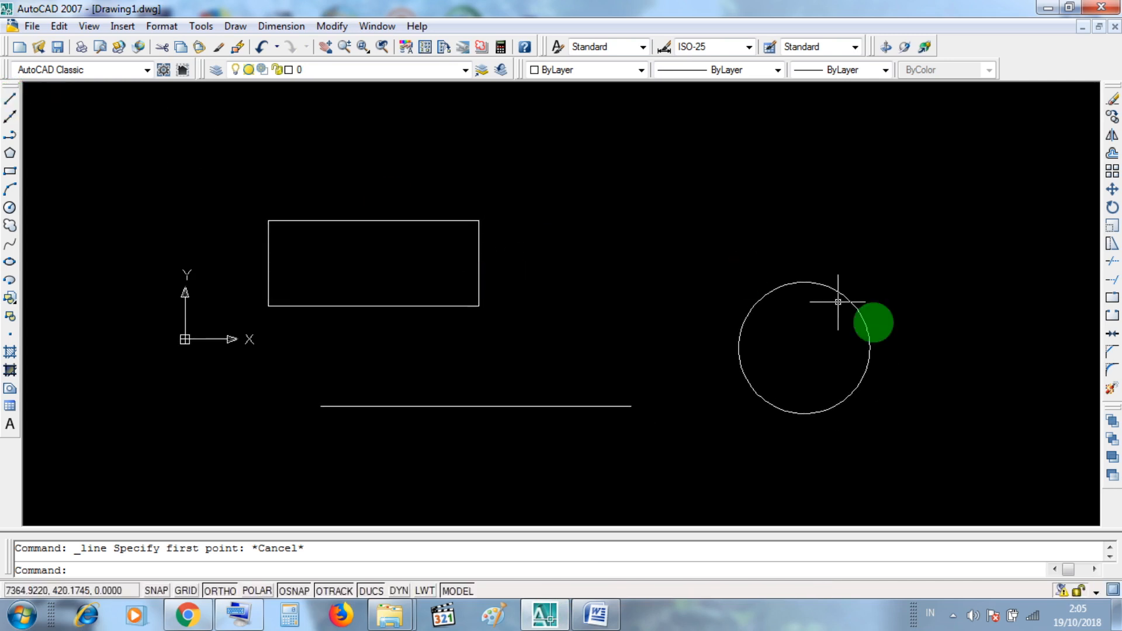
middle_click_drag(559, 311, 539, 305)
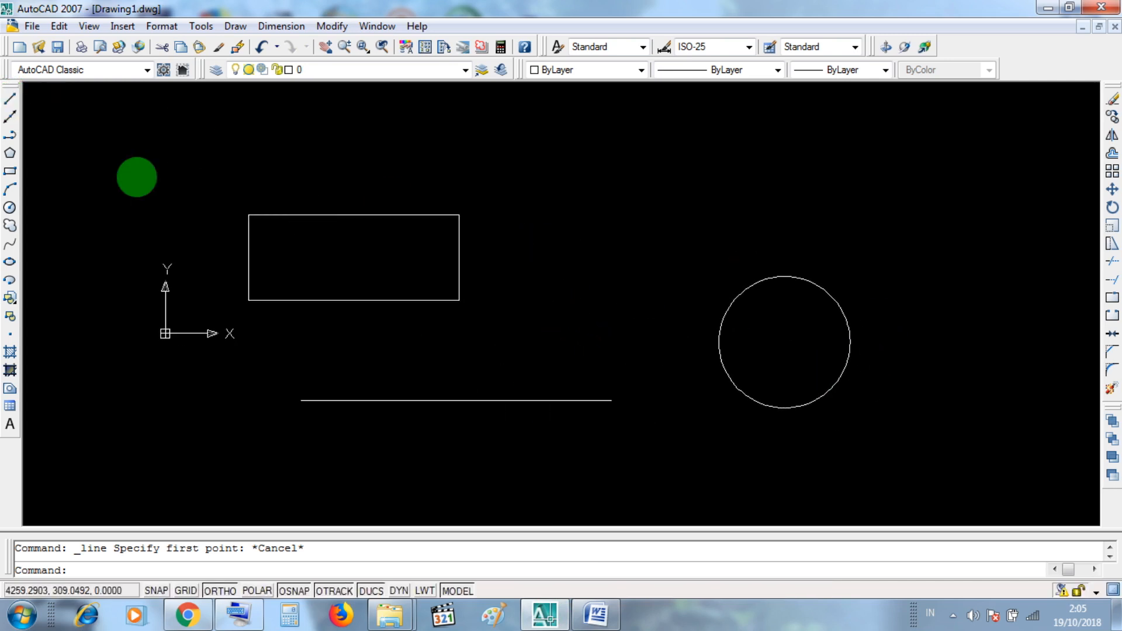
Examine the nearest, extension and center snap markers on the rectangle and circle with the Line command, and cancel it
left_click(13, 102)
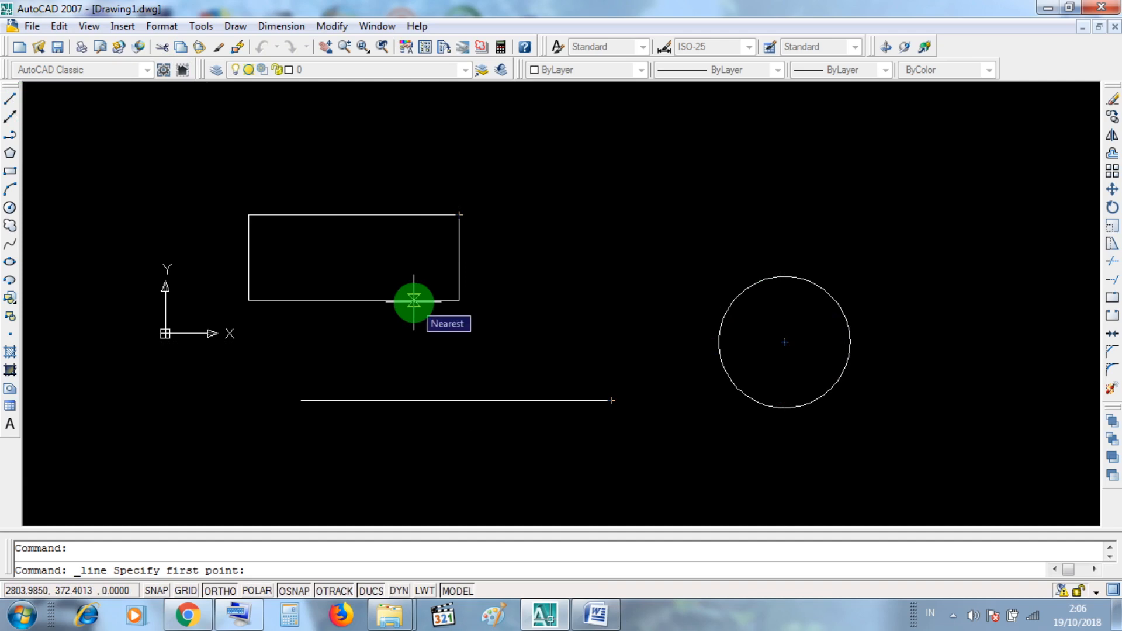
left_click(10, 102)
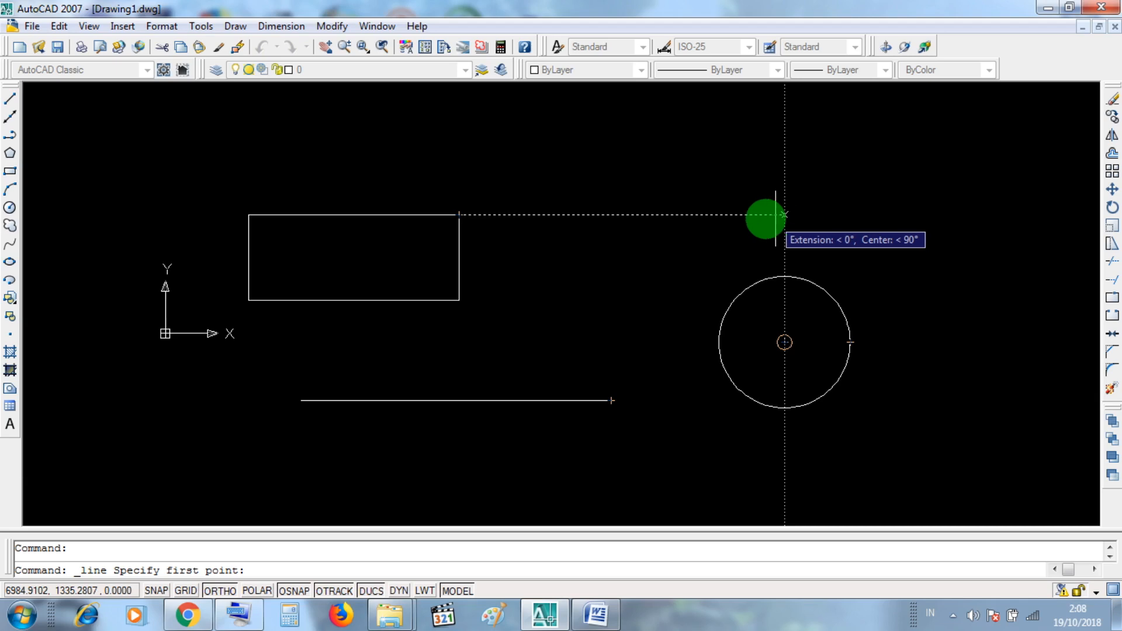
key("Escape")
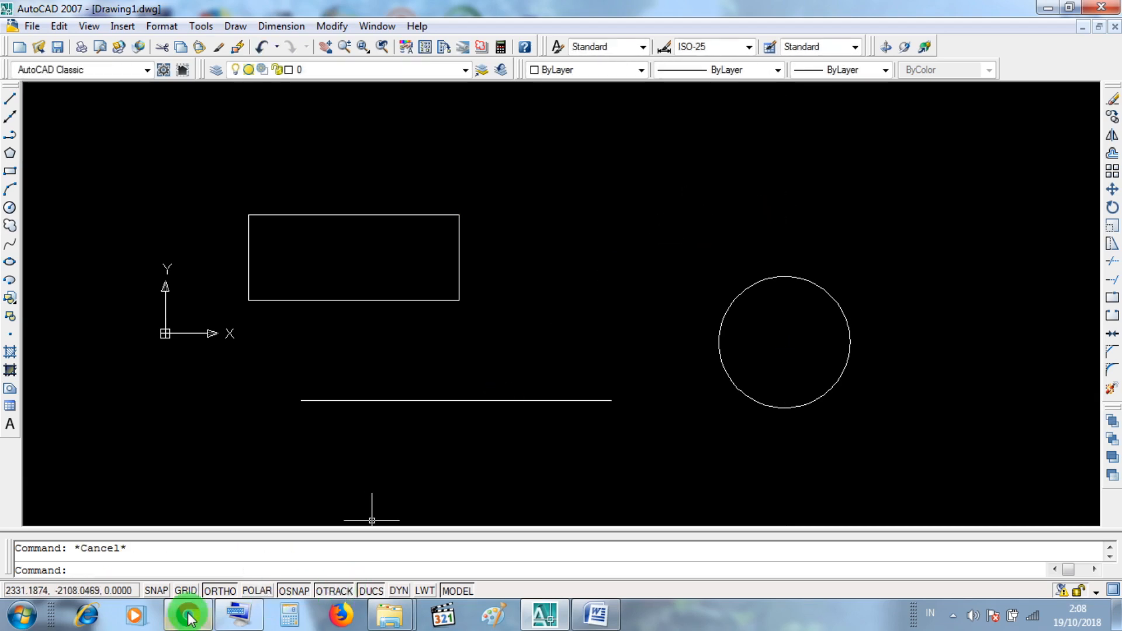
Bring up the On-Screen Keyboard to look at the Esc key, and minimize it again
left_click(238, 614)
left_click(243, 280)
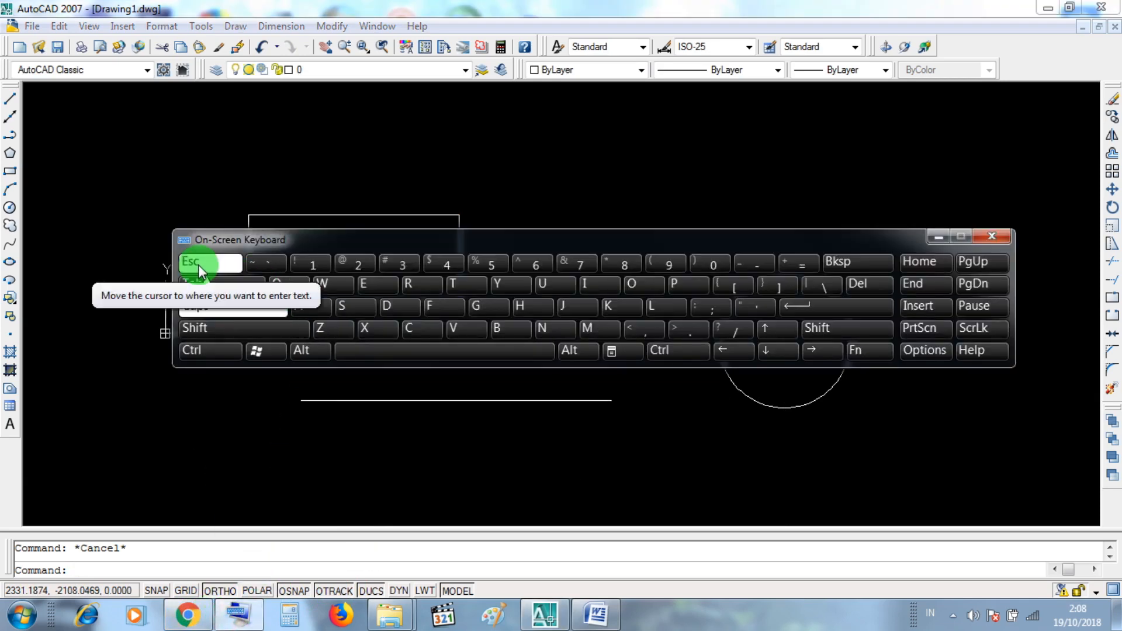
left_click(935, 236)
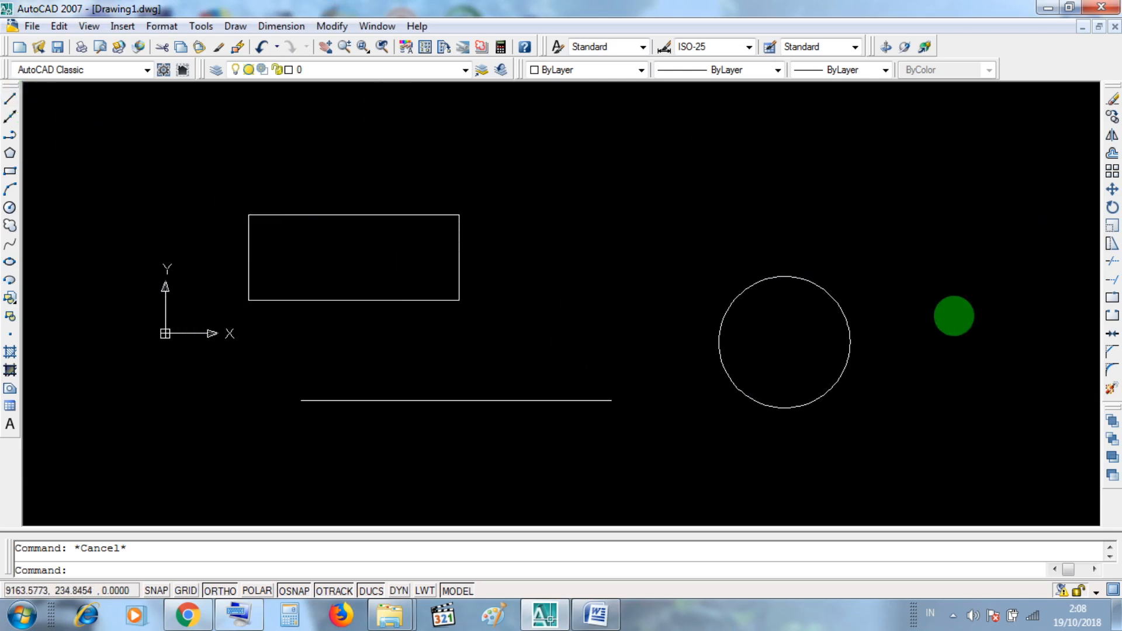
Start the Line command, check the snap at the rectangle's corner, and cancel the command without drawing
left_click(459, 215)
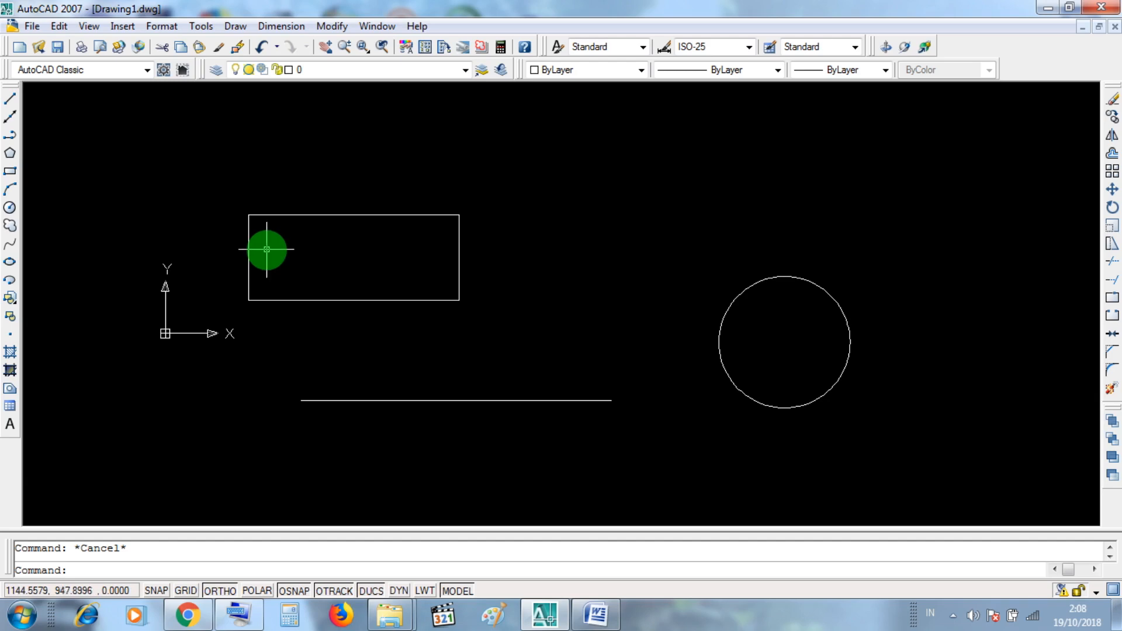
left_click(11, 101)
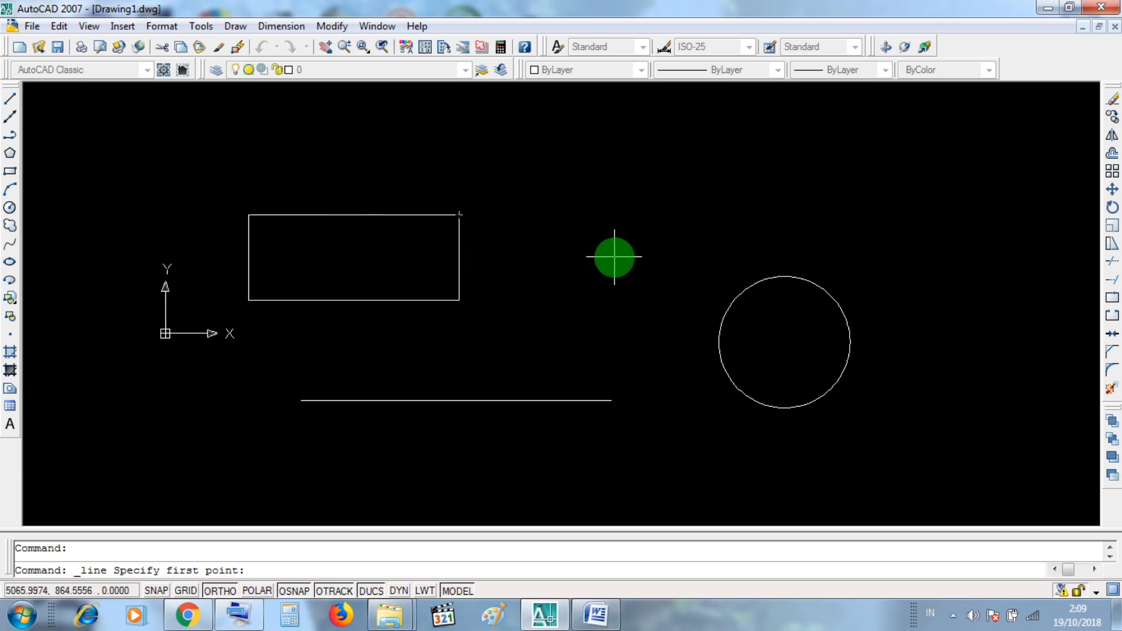
key("Escape")
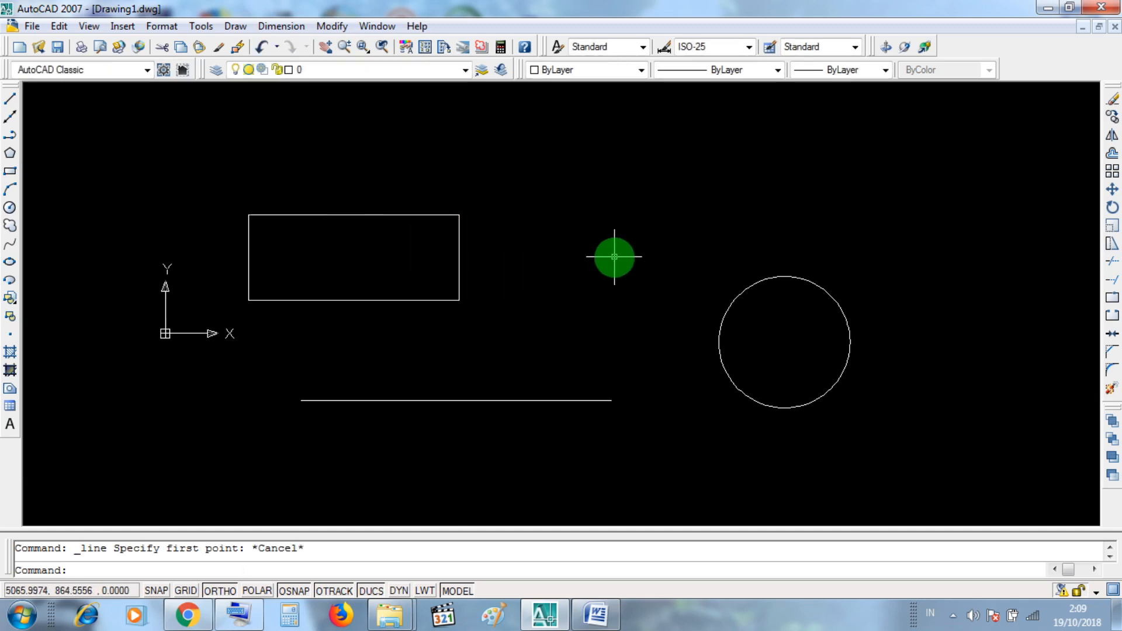
key("Escape")
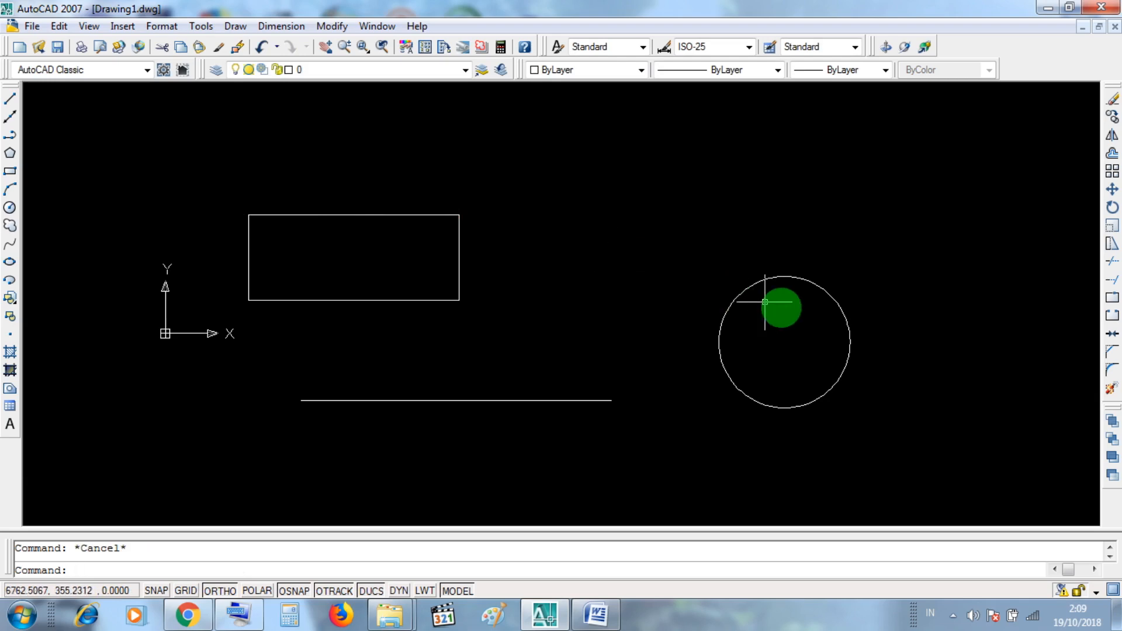
Select the circle and the line, and clear the selection
left_click(825, 342)
left_click(741, 233)
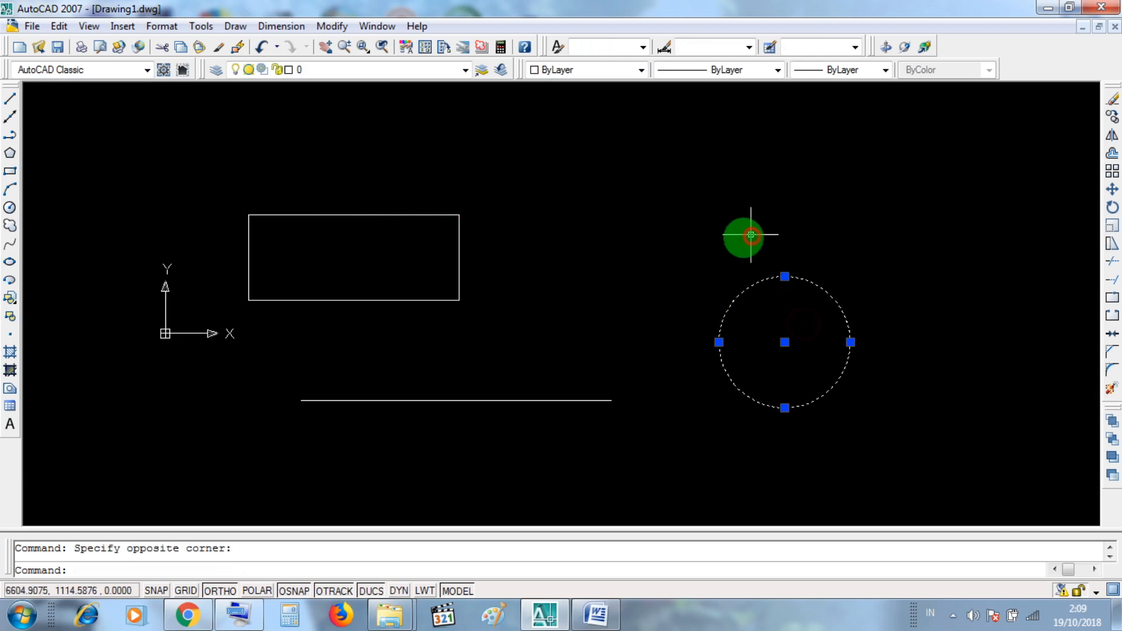
left_click(592, 401)
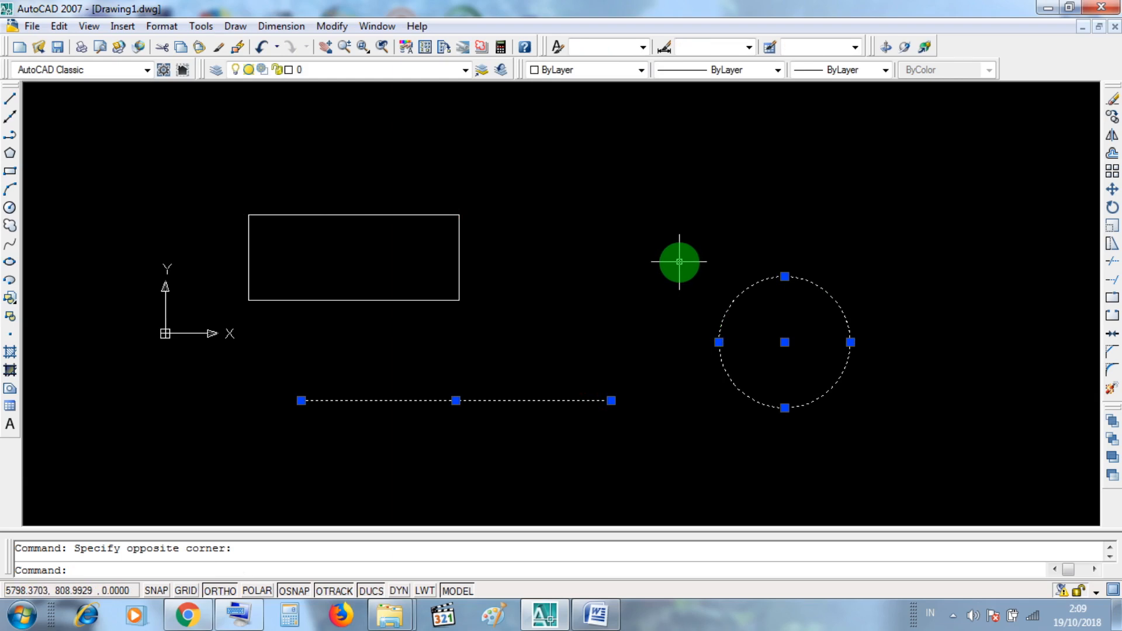
key("Escape")
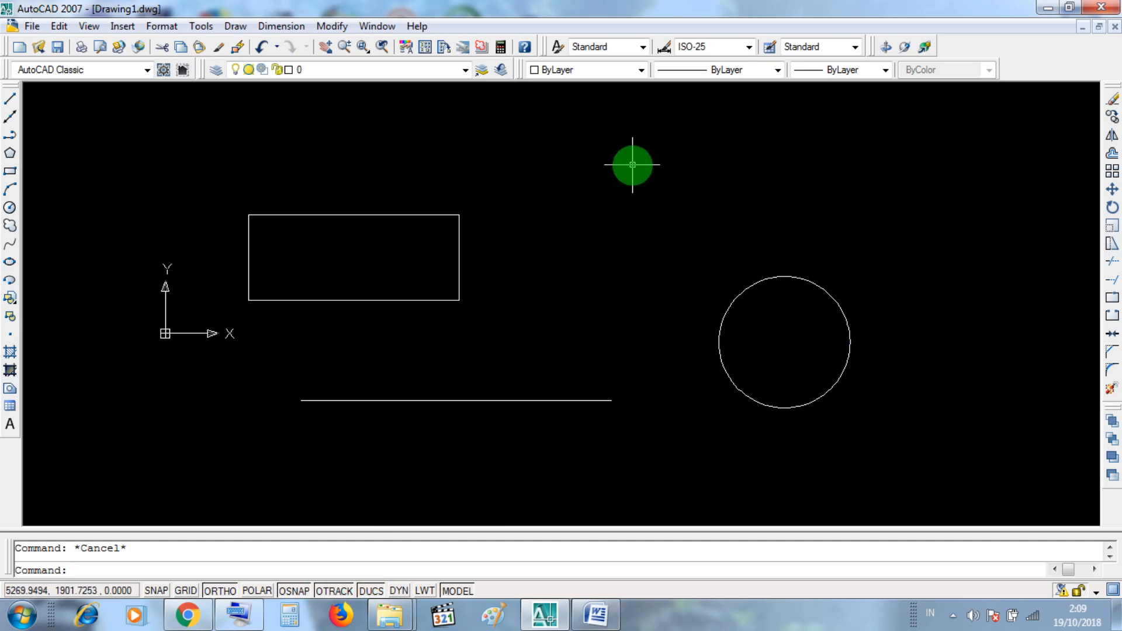
right_click(632, 166)
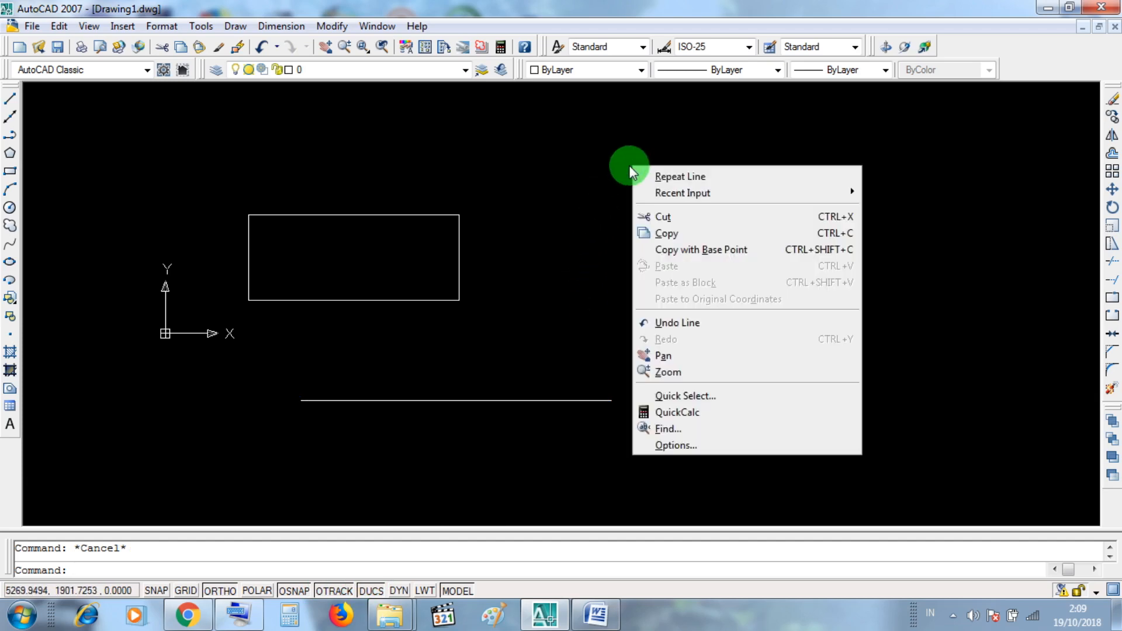
key("Escape")
right_click(577, 161)
key("Escape")
right_click(537, 152)
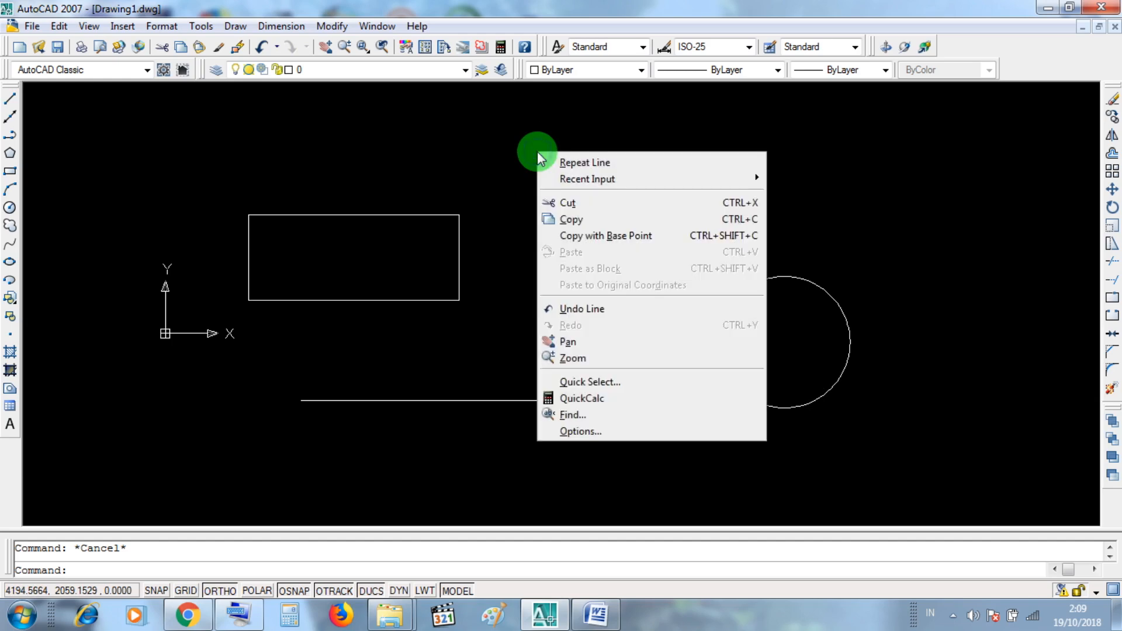
right_click(905, 149)
Open the program options and compare the Display settings with the Drafting settings, finishing on the Display settings
right_click(627, 176)
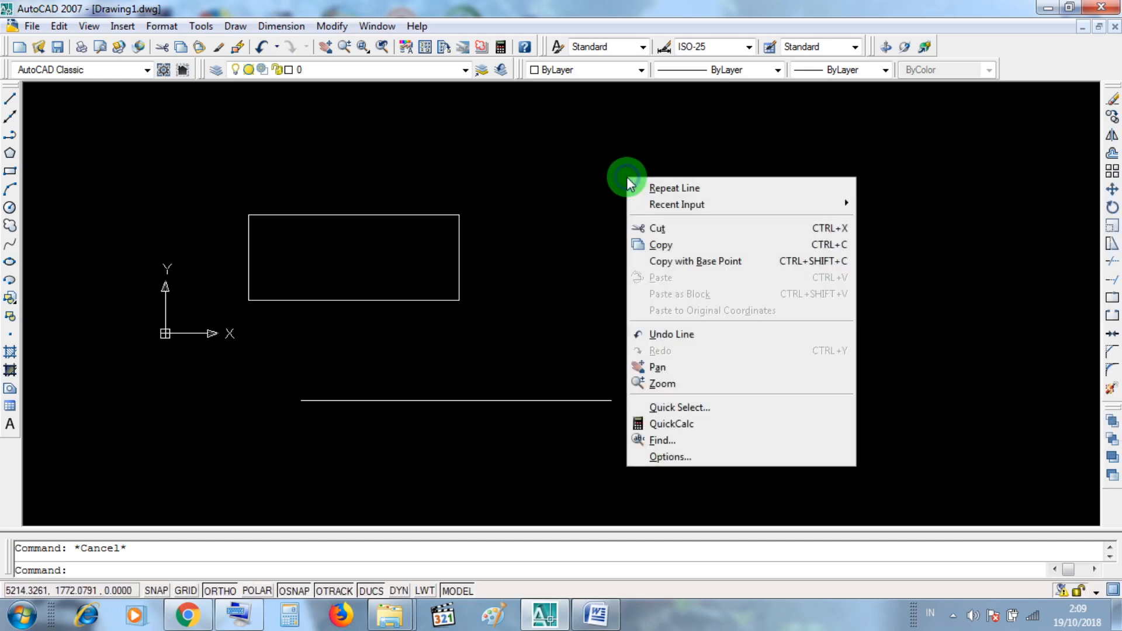
left_click(676, 457)
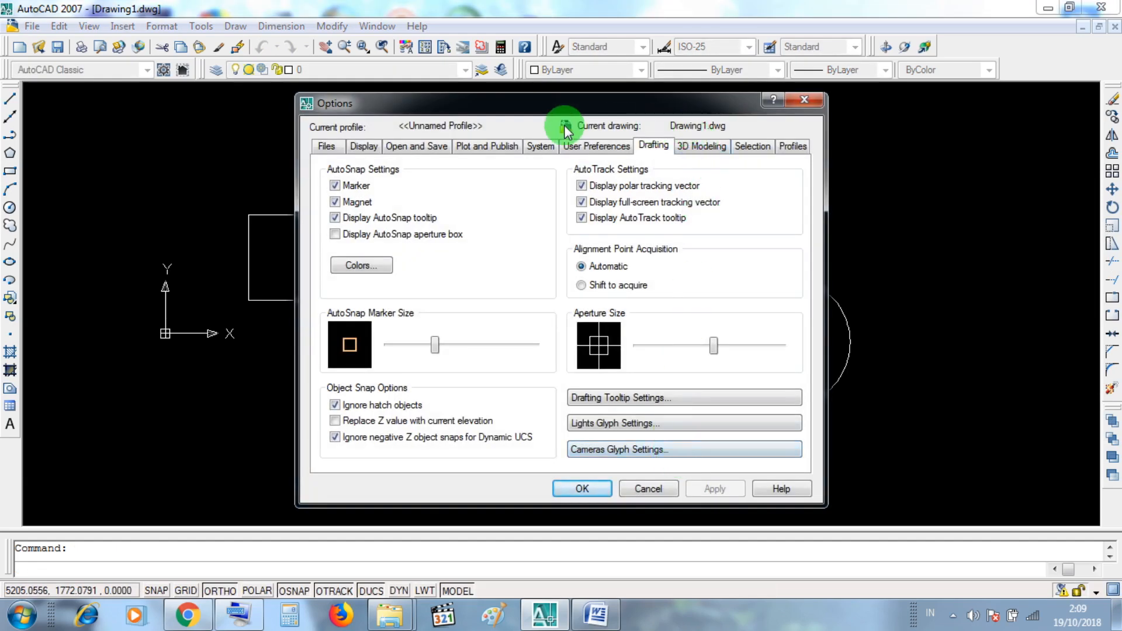
left_click(364, 146)
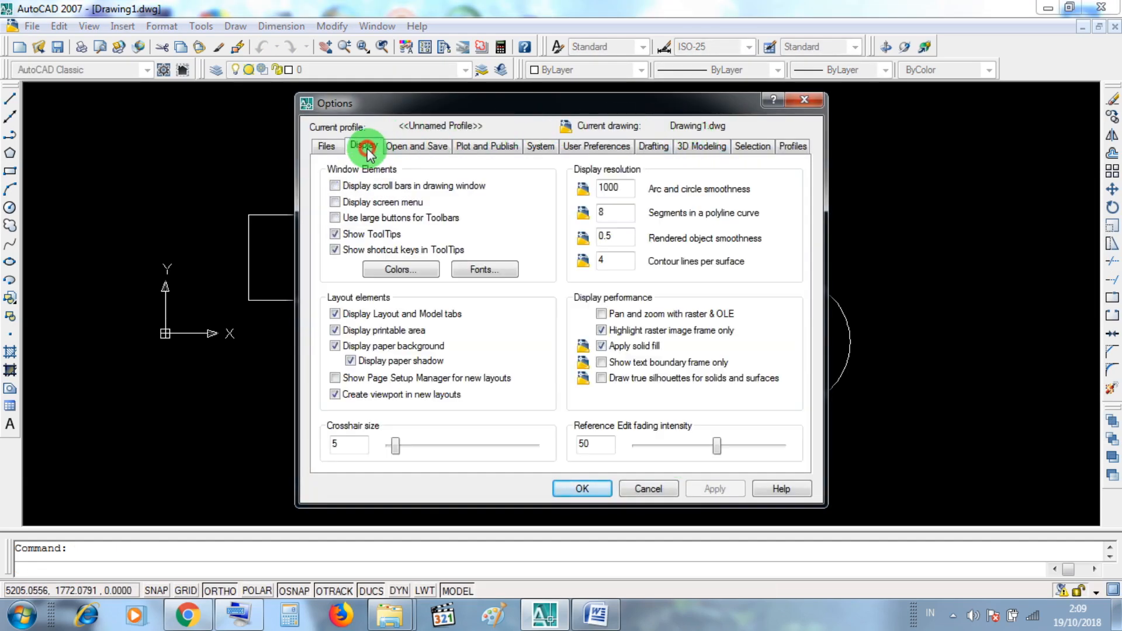
left_click(654, 147)
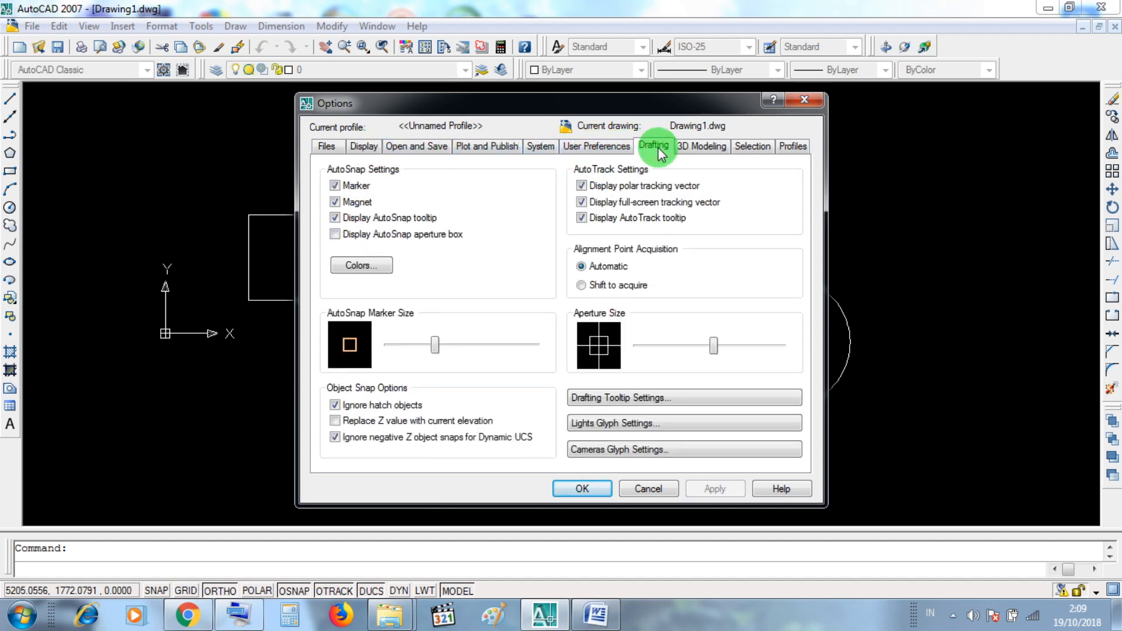
left_click(366, 151)
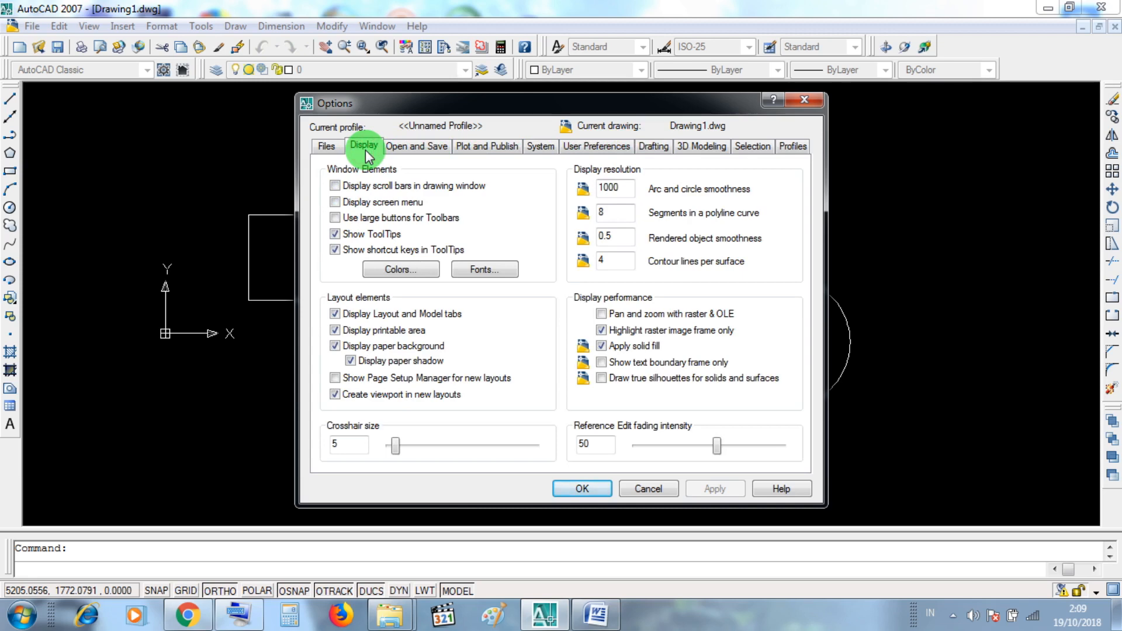
left_click(668, 144)
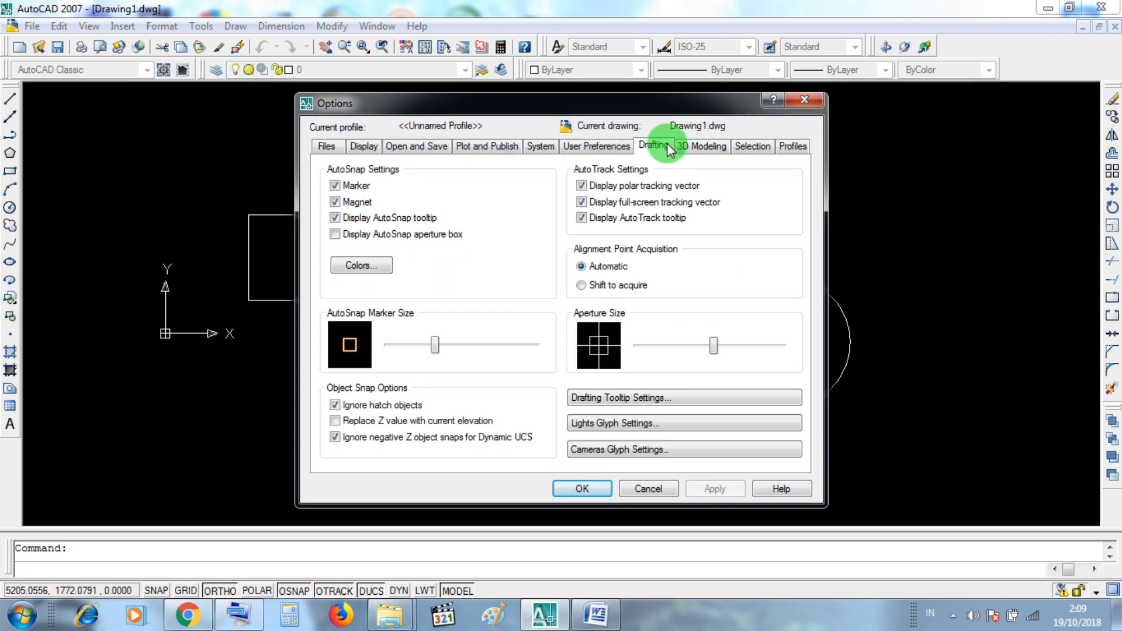
left_click(364, 150)
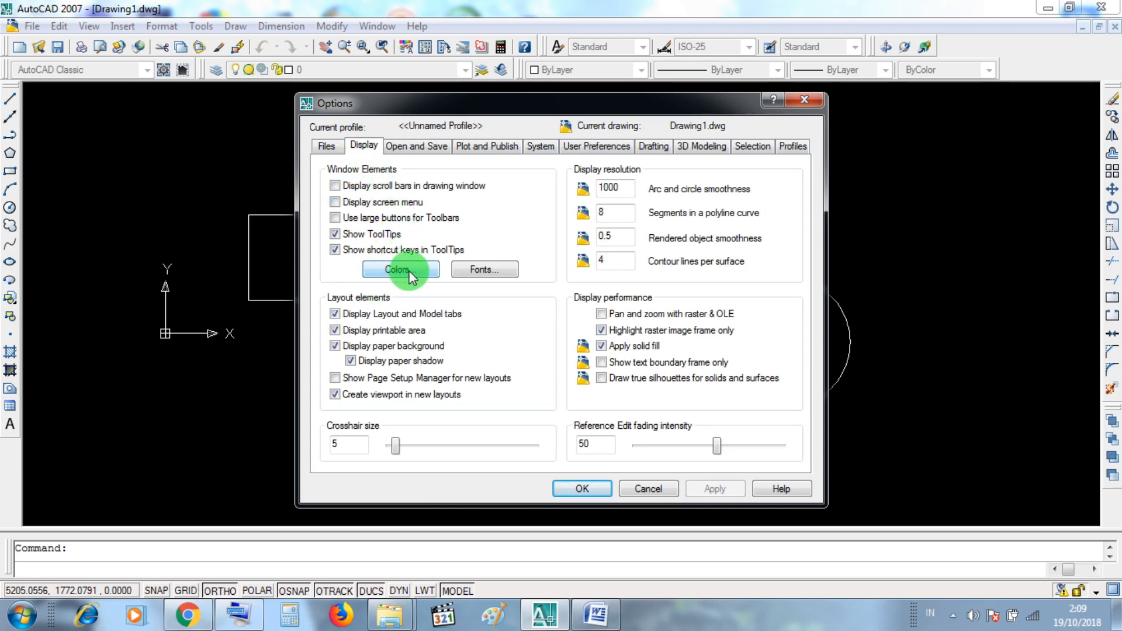
Set the Autotrack vector color for 2D model space to Red in the drawing window colors and accept the options
left_click(403, 269)
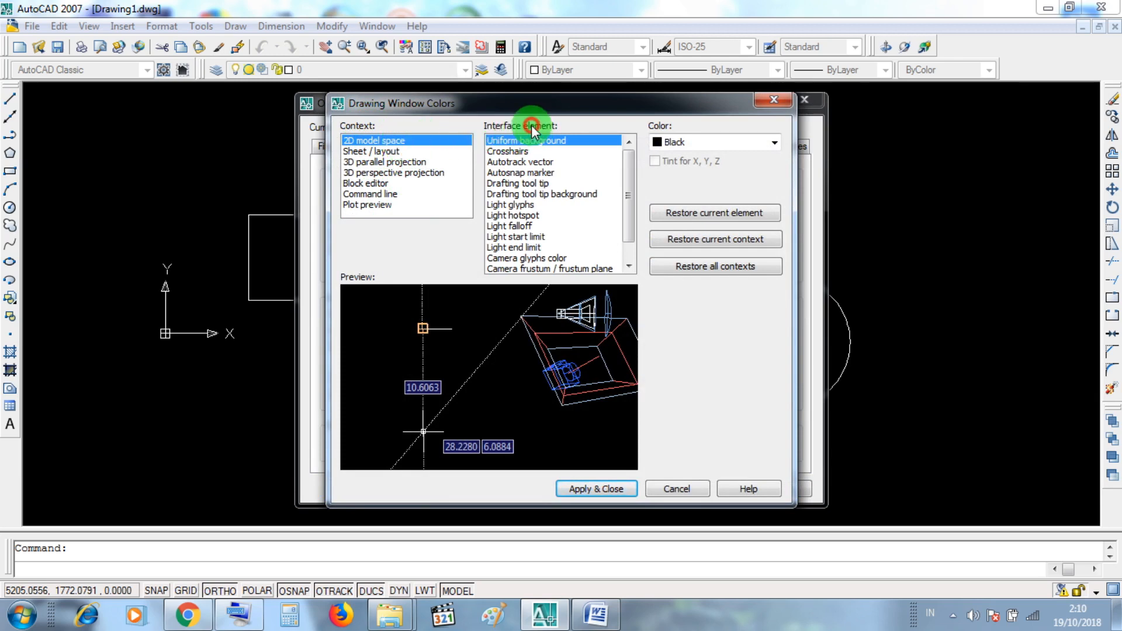
left_click(520, 173)
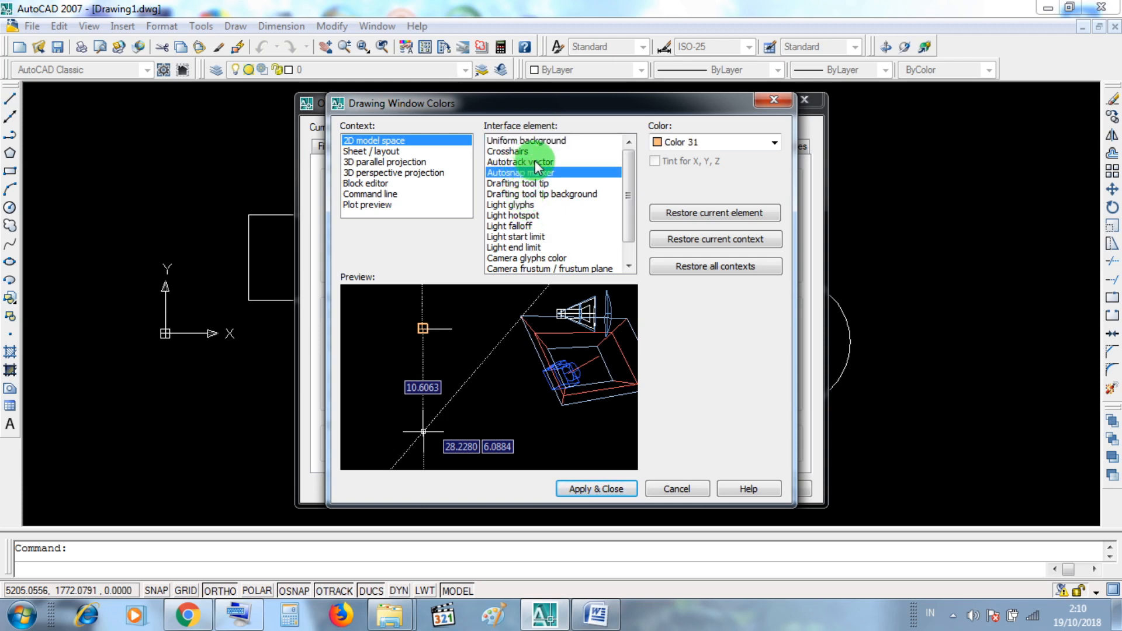
left_click(527, 162)
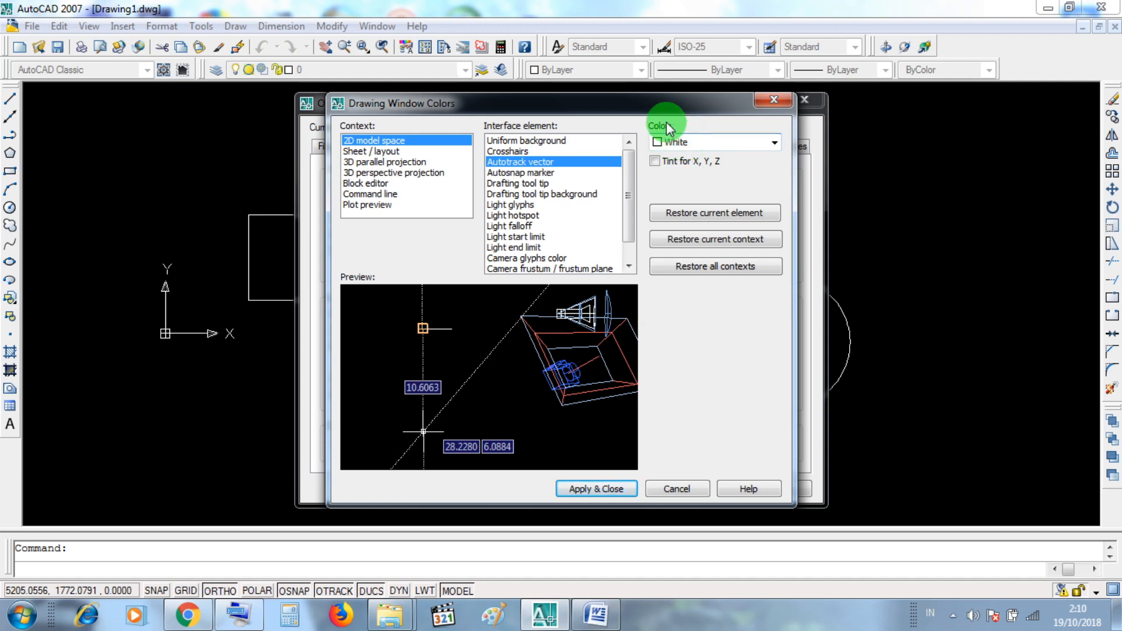
left_click(691, 143)
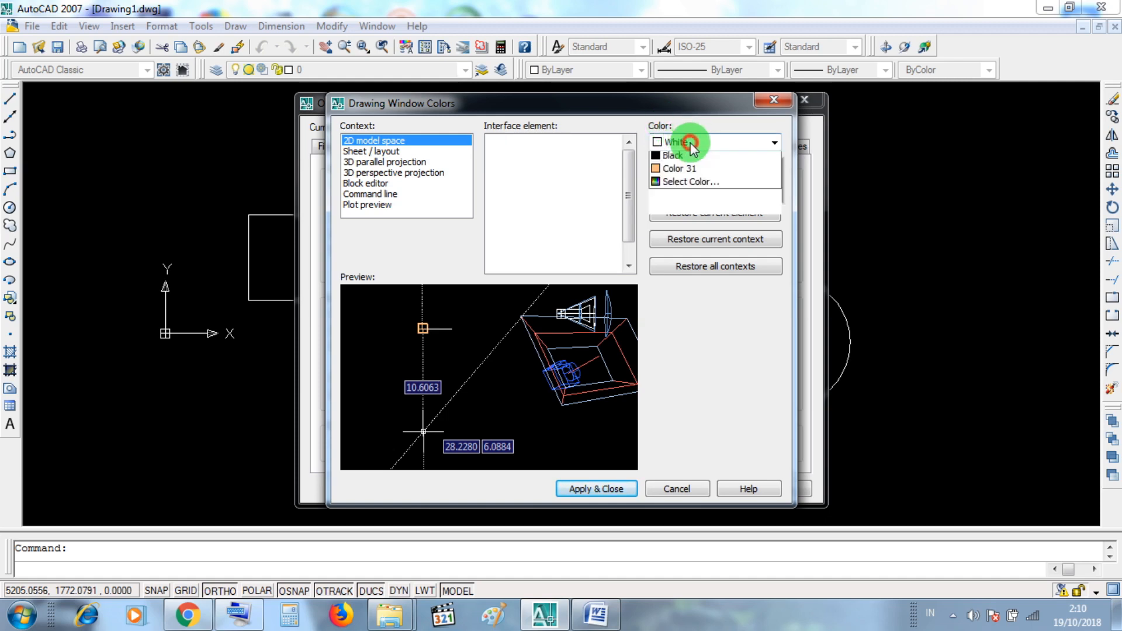
left_click(772, 142)
left_click(772, 142)
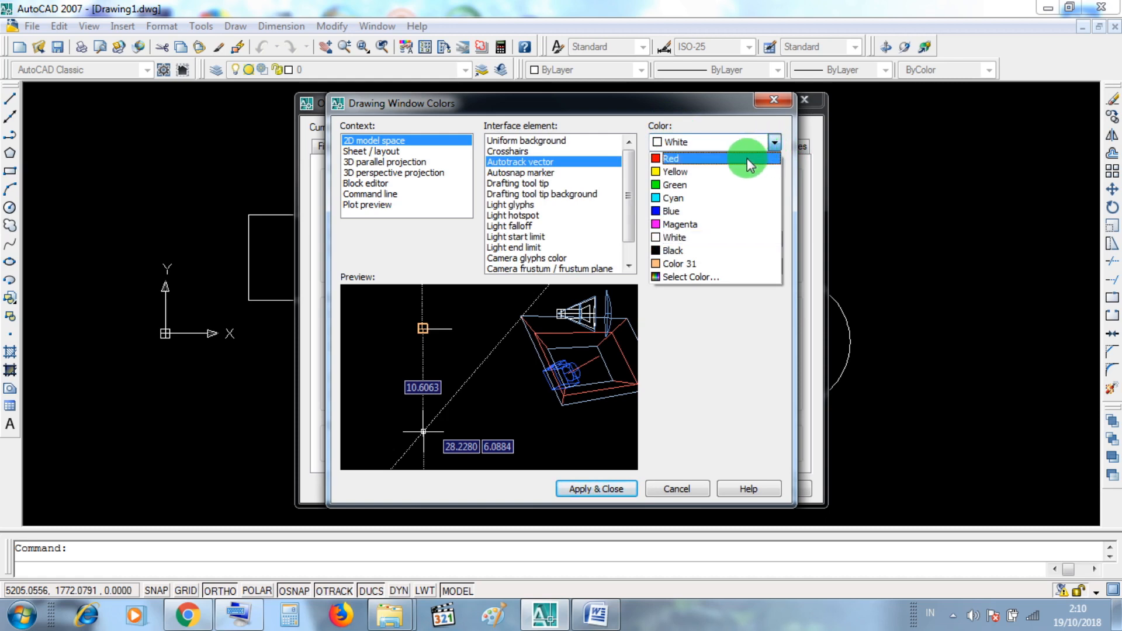
left_click(682, 160)
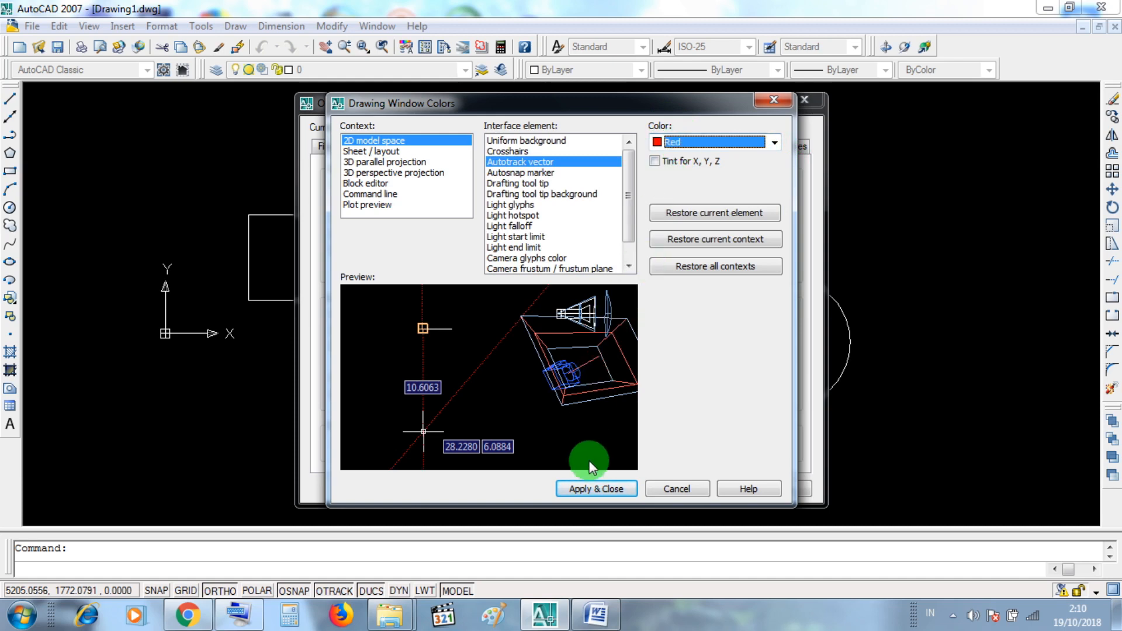
left_click(596, 489)
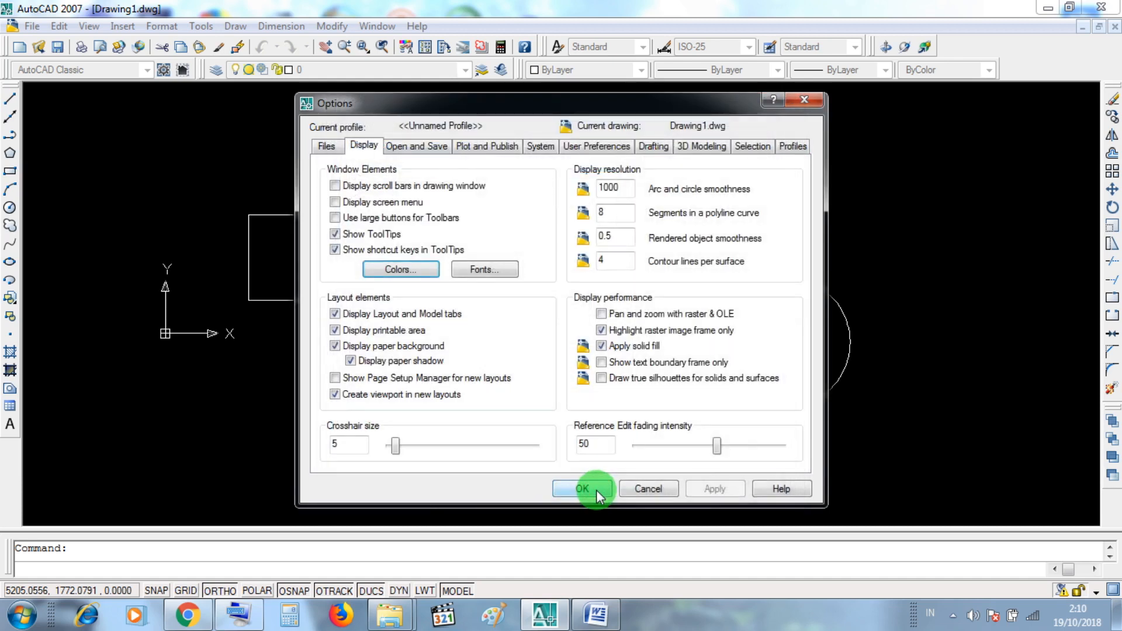
left_click(596, 490)
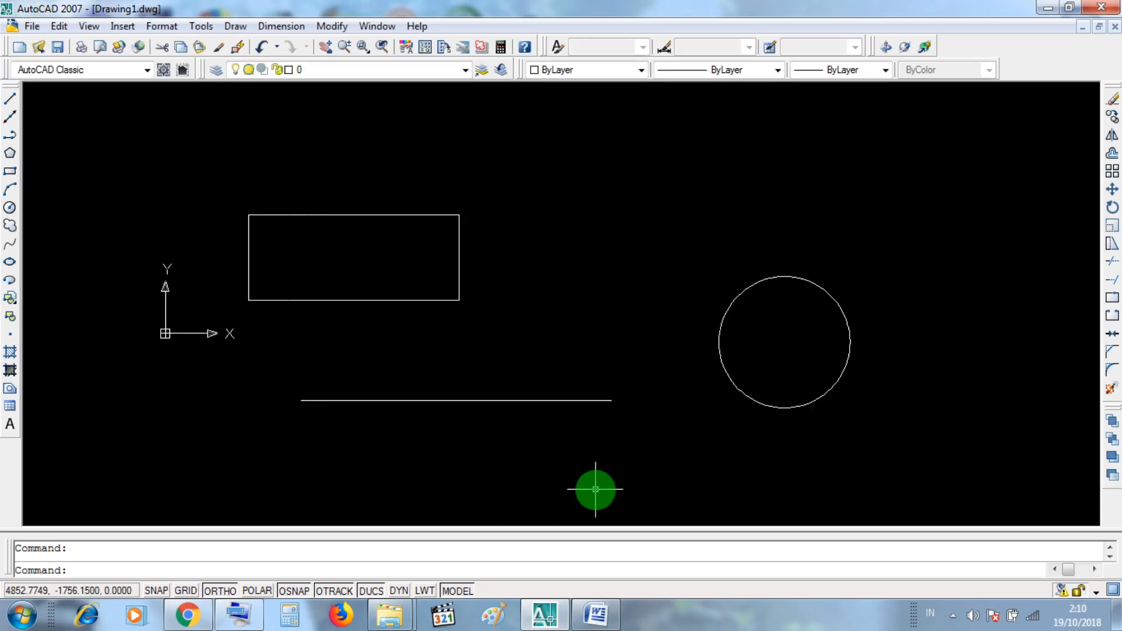
Start the Line command, examine the tracking vectors from the rectangle, the line and the circle's center, and cancel without drawing
middle_click_drag(571, 201, 601, 243)
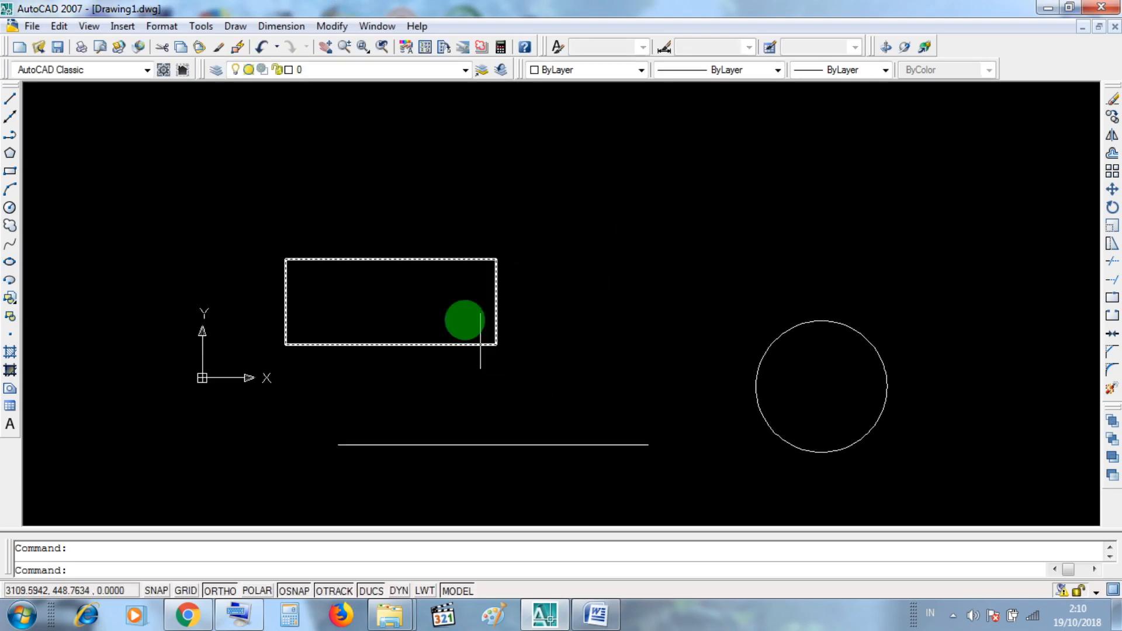
left_click(818, 400)
left_click(798, 372)
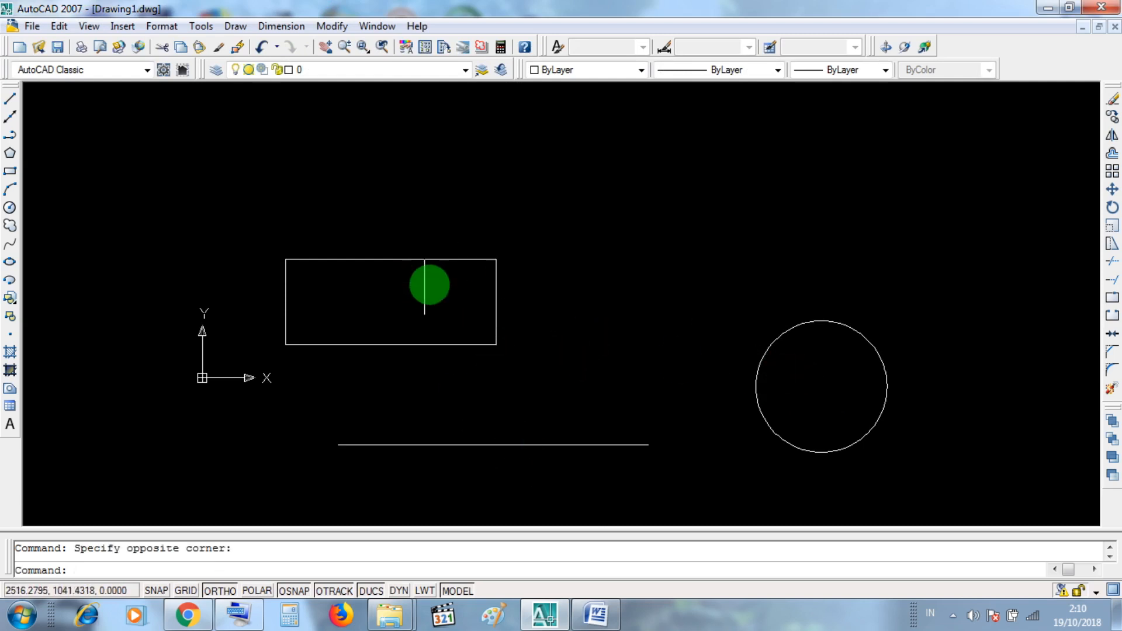
middle_click_drag(409, 266, 406, 265)
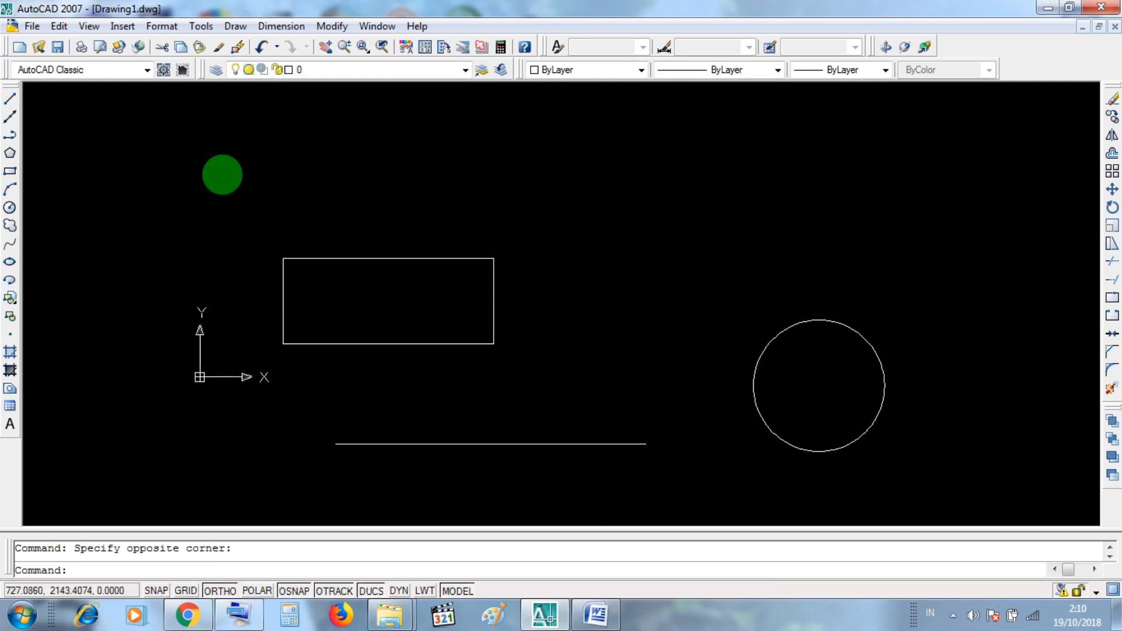
left_click(10, 104)
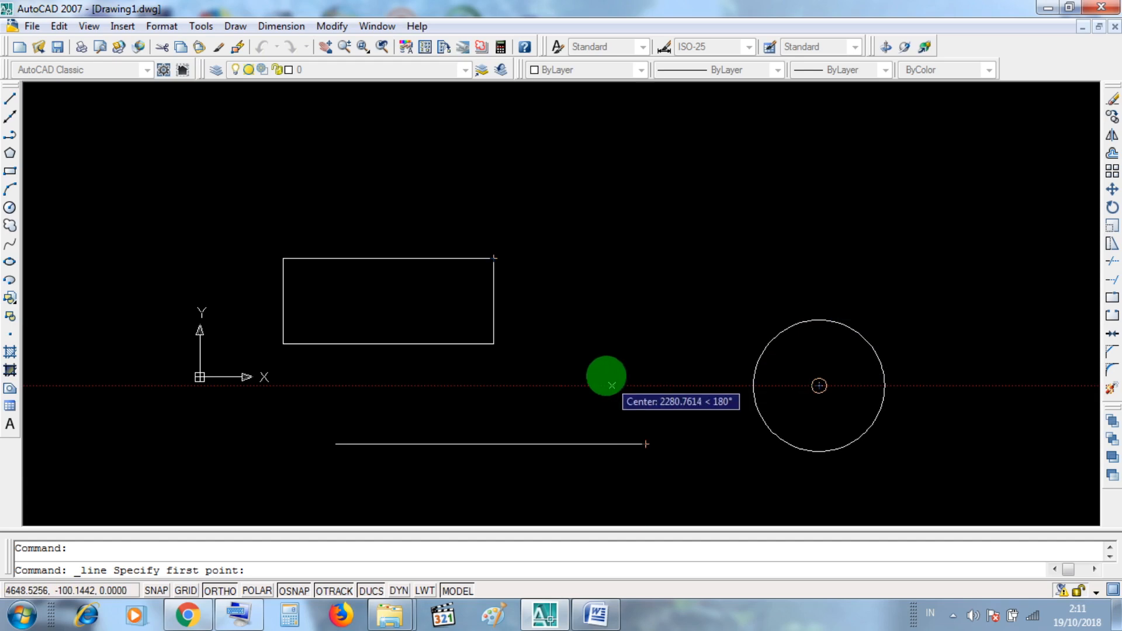
key("Escape")
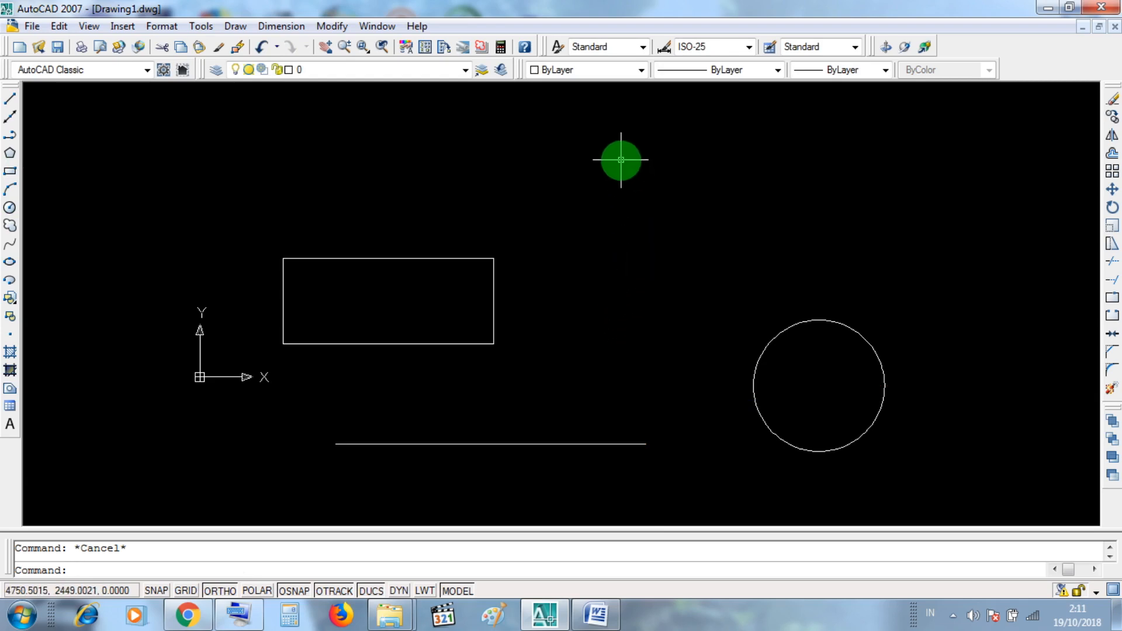
right_click(620, 160)
right_click(566, 147)
right_click(563, 146)
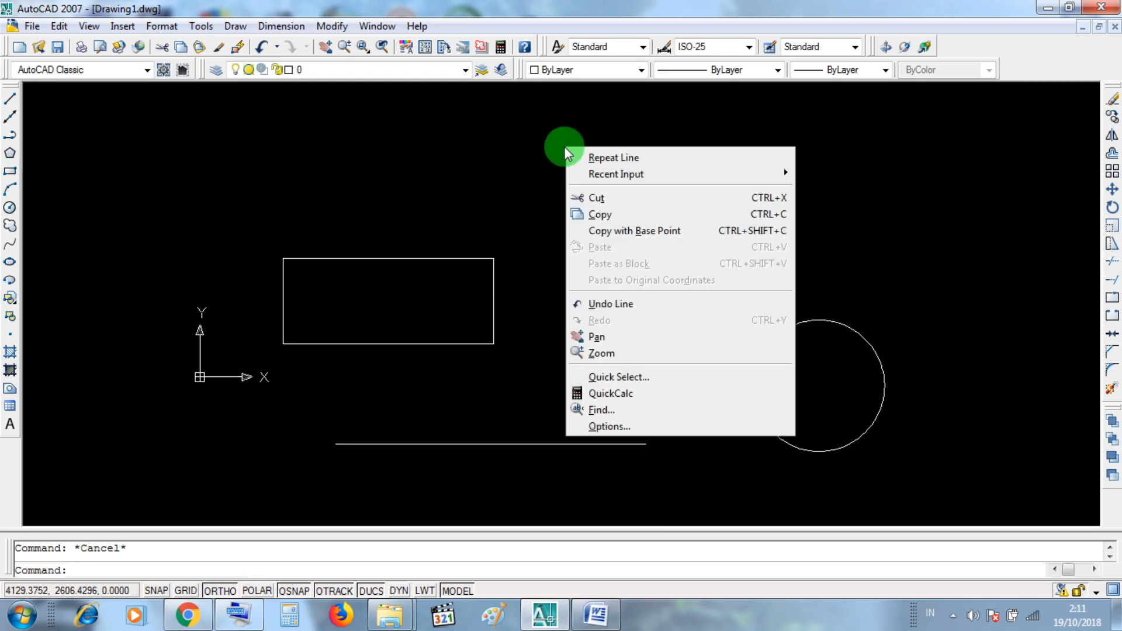
left_click(525, 149)
left_click(455, 219)
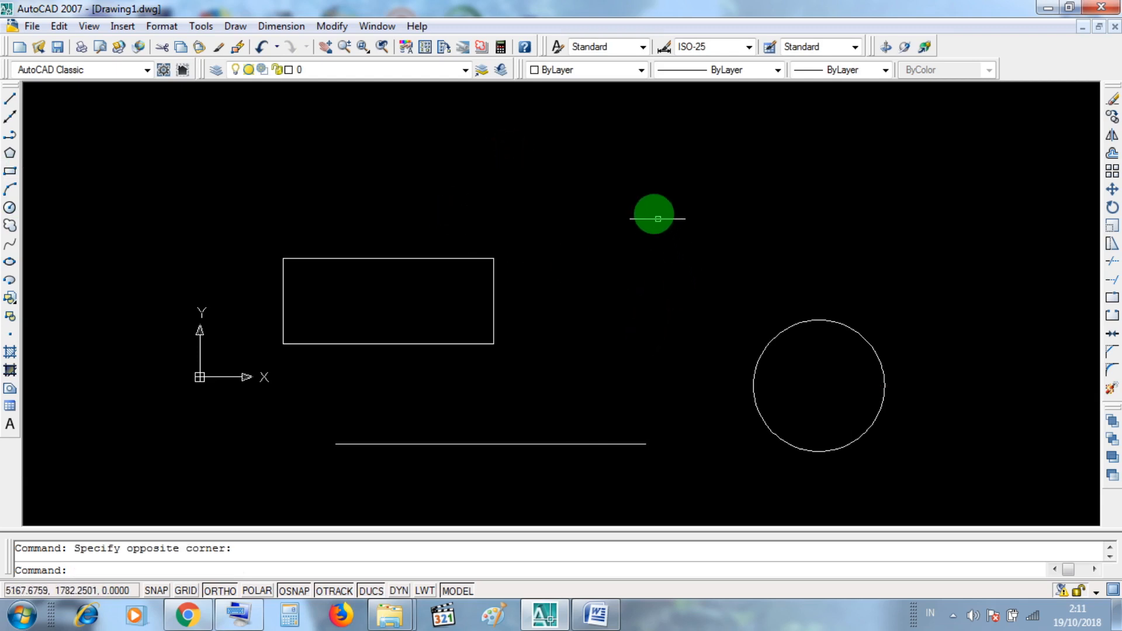
Reopen the program options and switch between the Display and Drafting settings, finishing on the Drafting settings
right_click(639, 194)
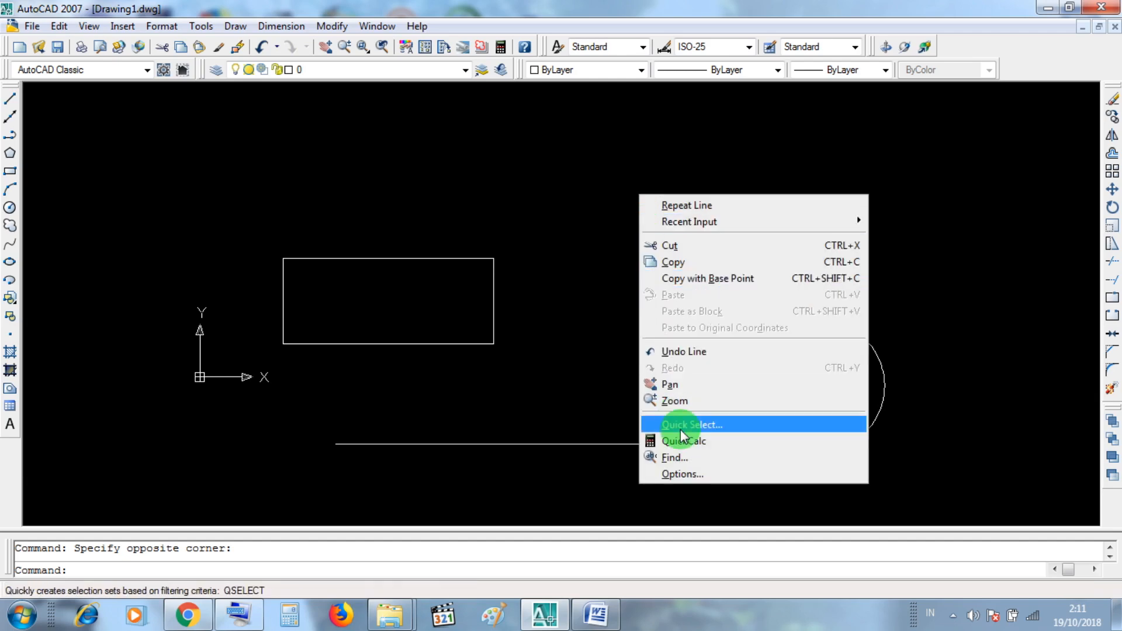
left_click(683, 473)
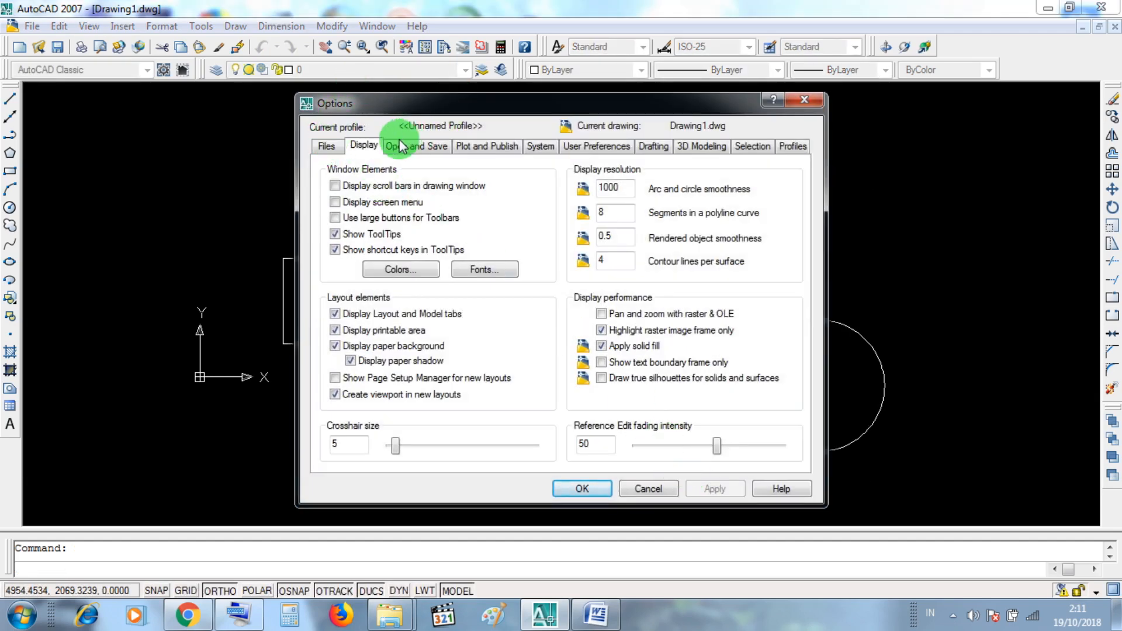
left_click(368, 146)
left_click(690, 150)
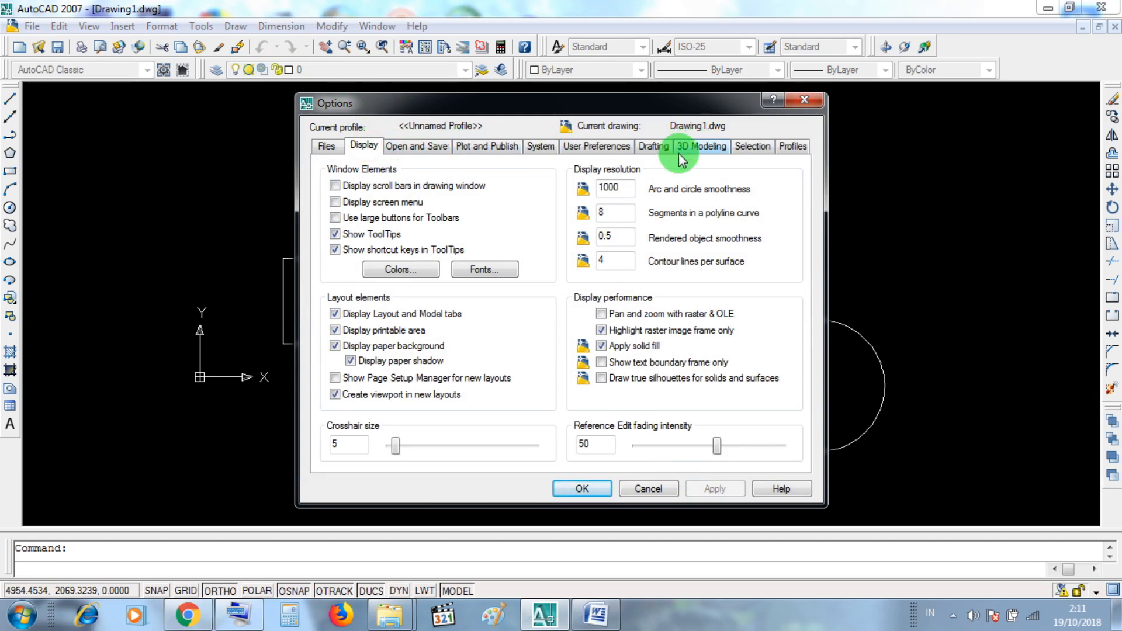
left_click(654, 148)
left_click(353, 146)
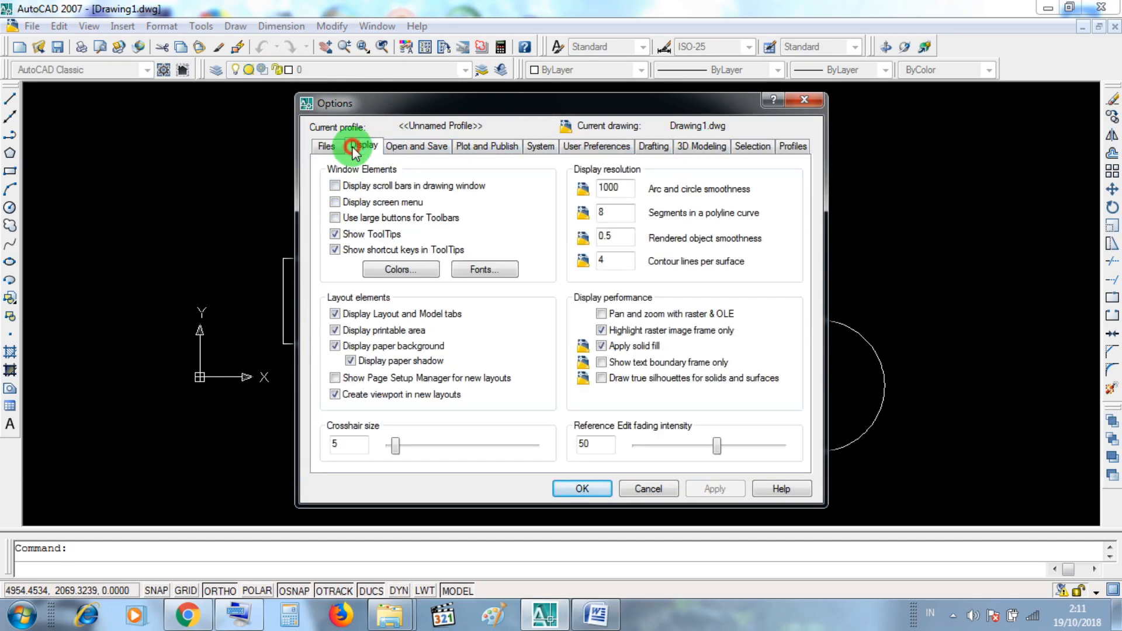
left_click(653, 150)
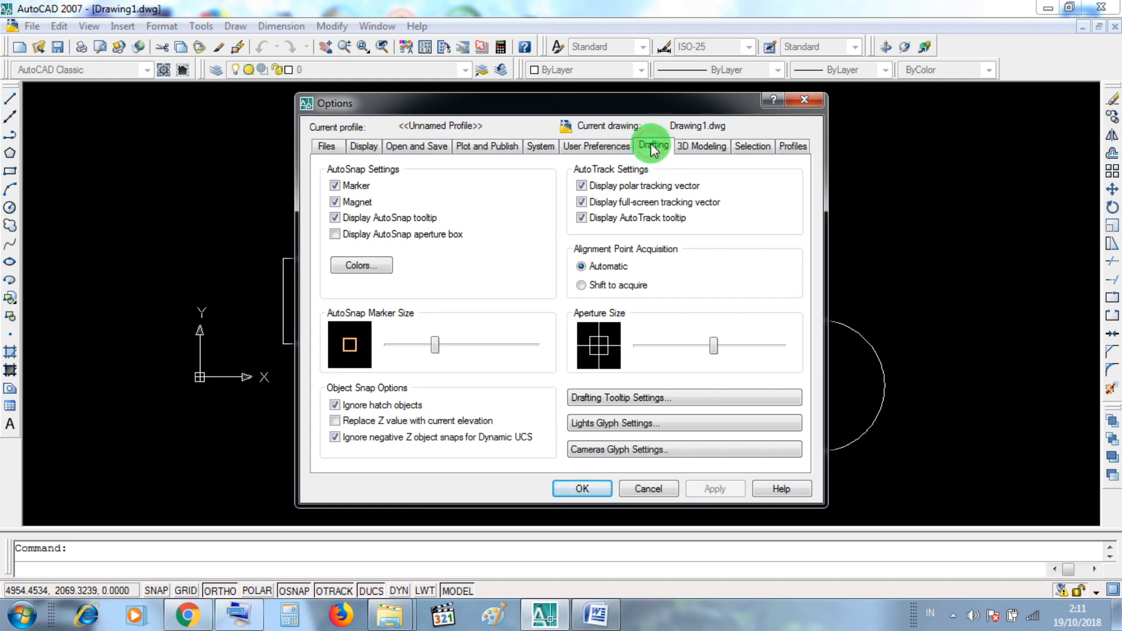
Set the Autotrack vector color for 2D model space to White and apply the drawing window colors
left_click(356, 267)
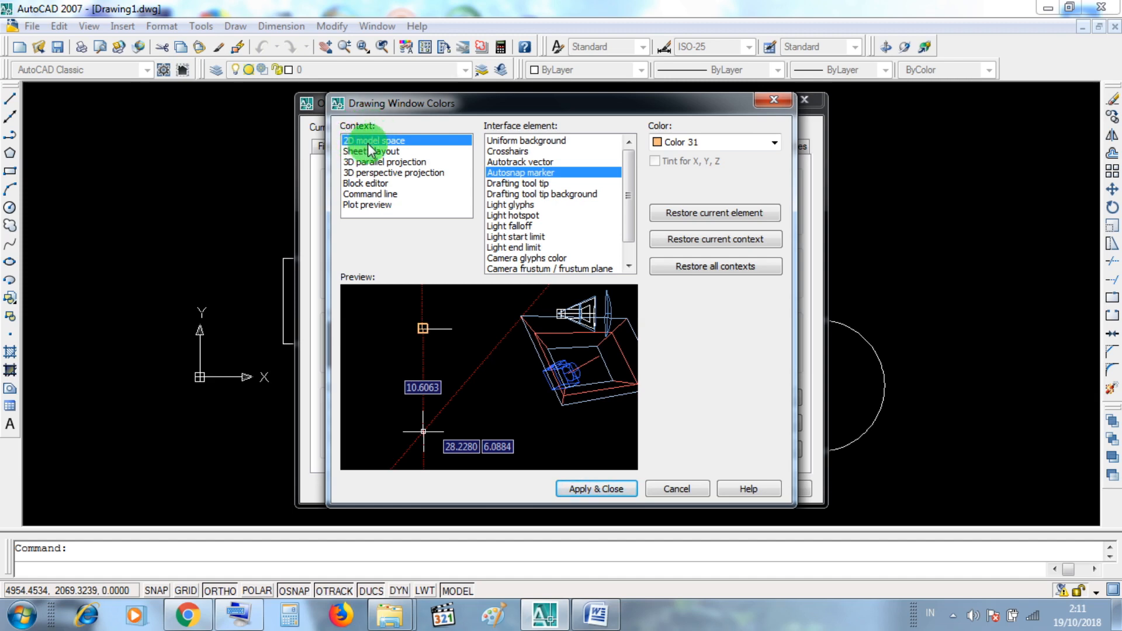
left_click(372, 141)
left_click(534, 125)
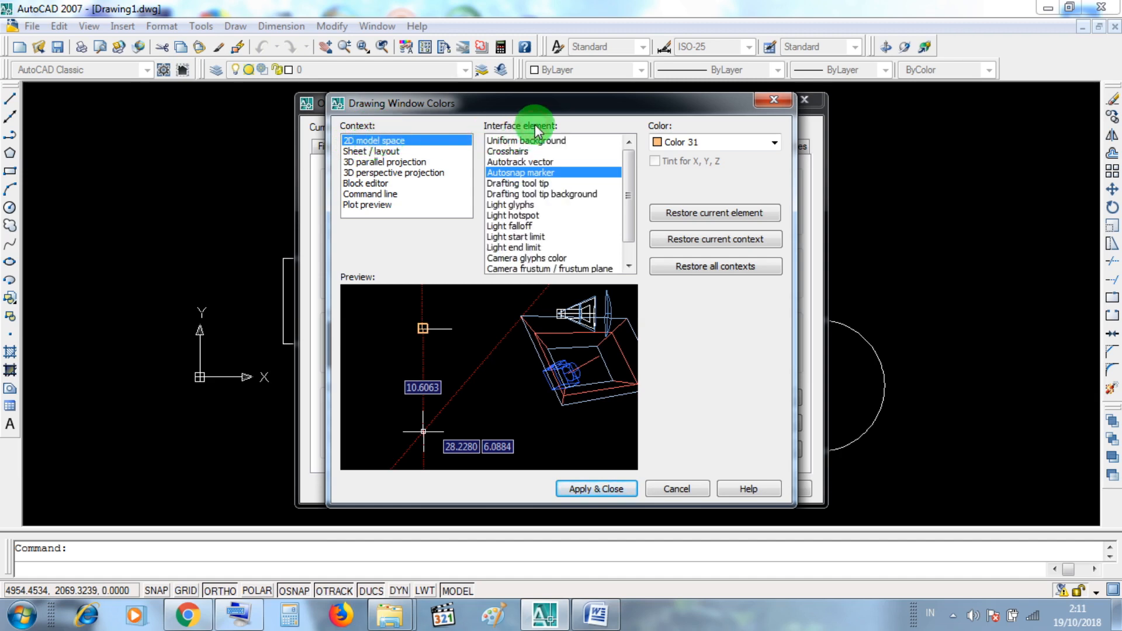
left_click(519, 163)
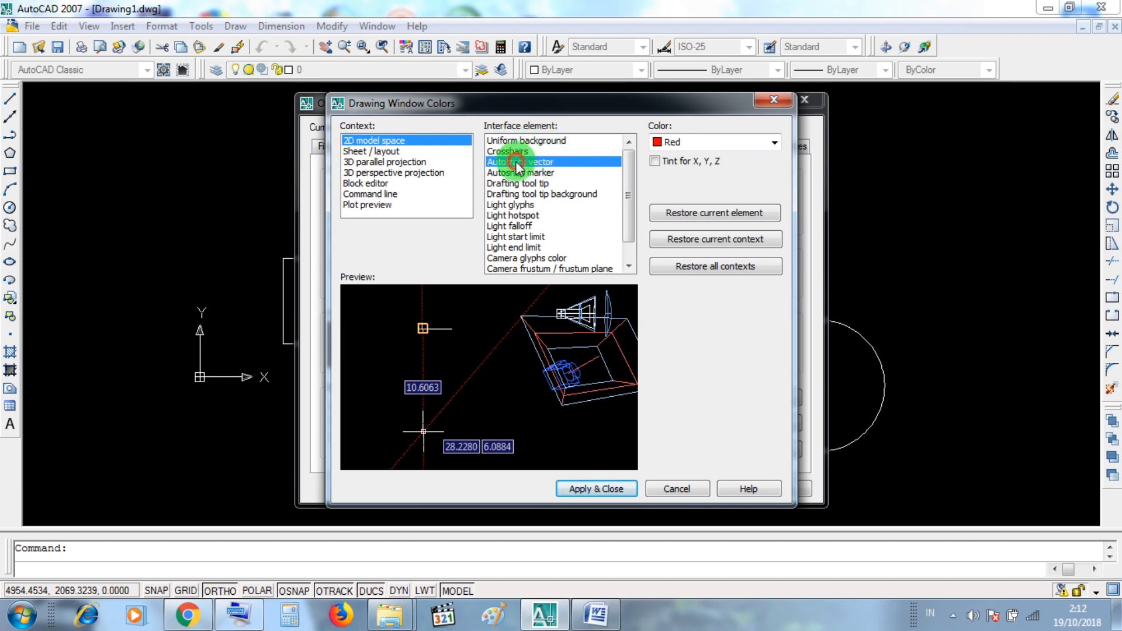
left_click(774, 142)
left_click(774, 142)
left_click(774, 142)
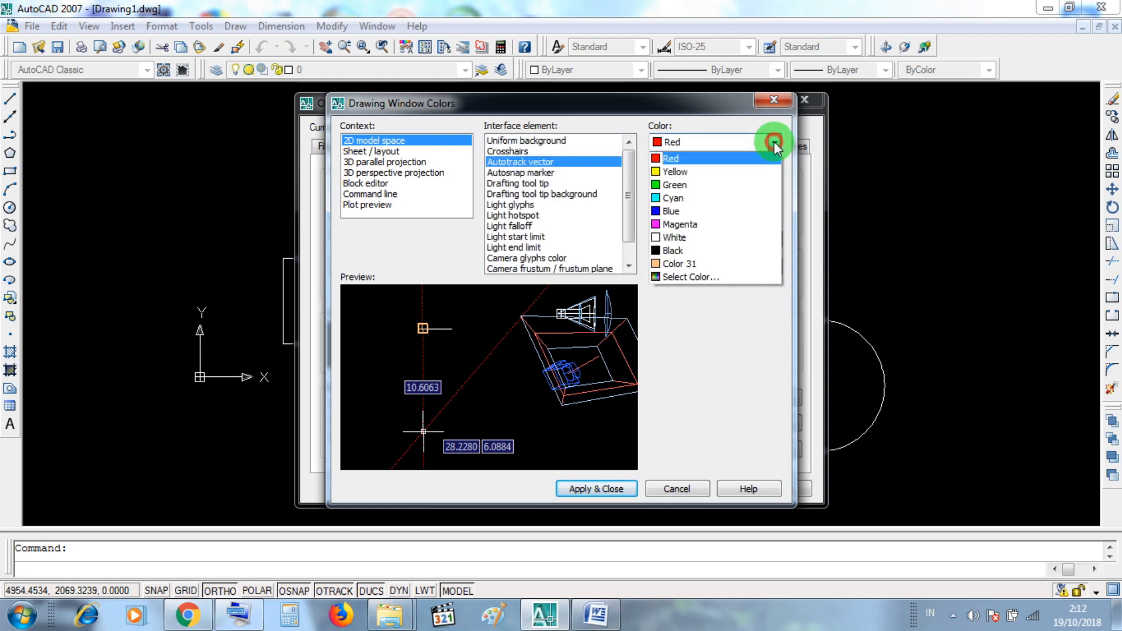
left_click(672, 238)
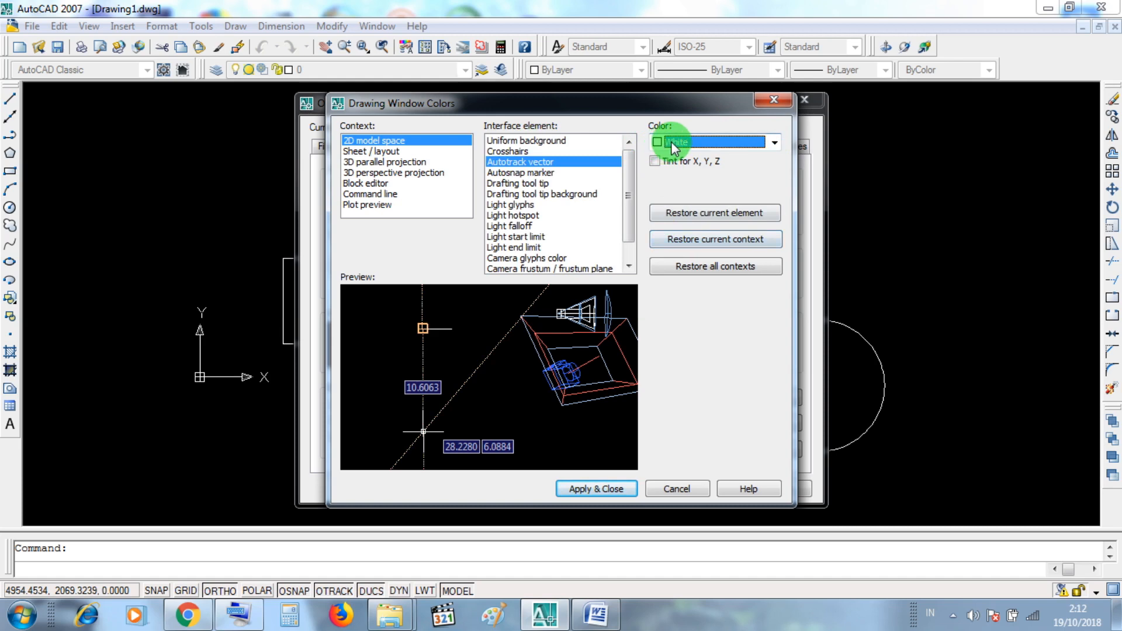
left_click(608, 489)
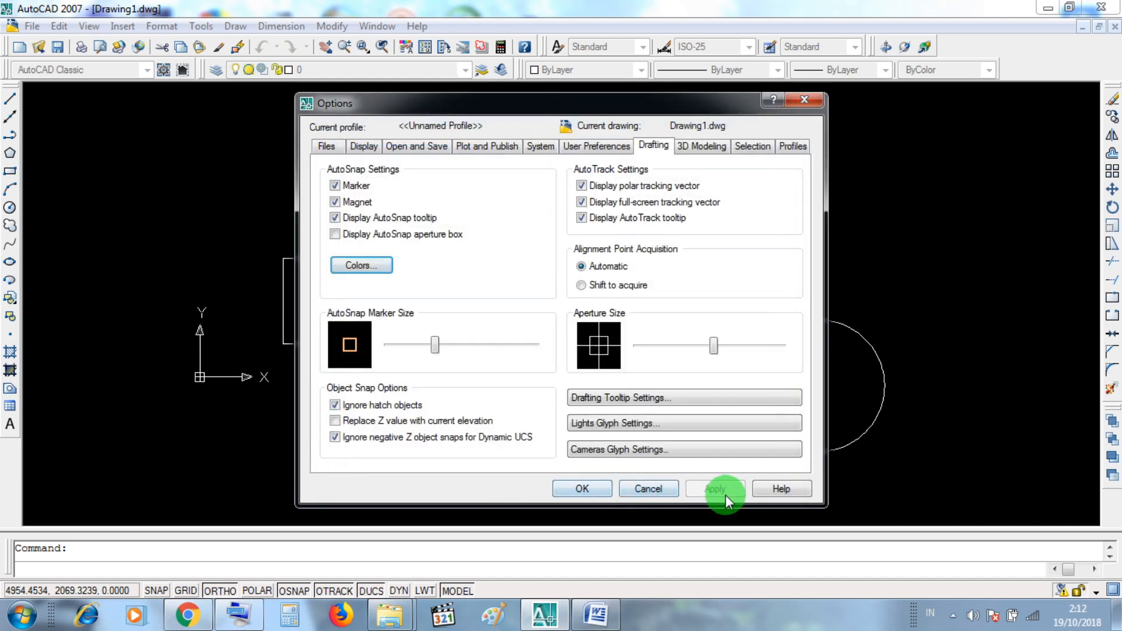
Accept the program options and return to the drawing with the rectangle, line and circle
left_click(590, 489)
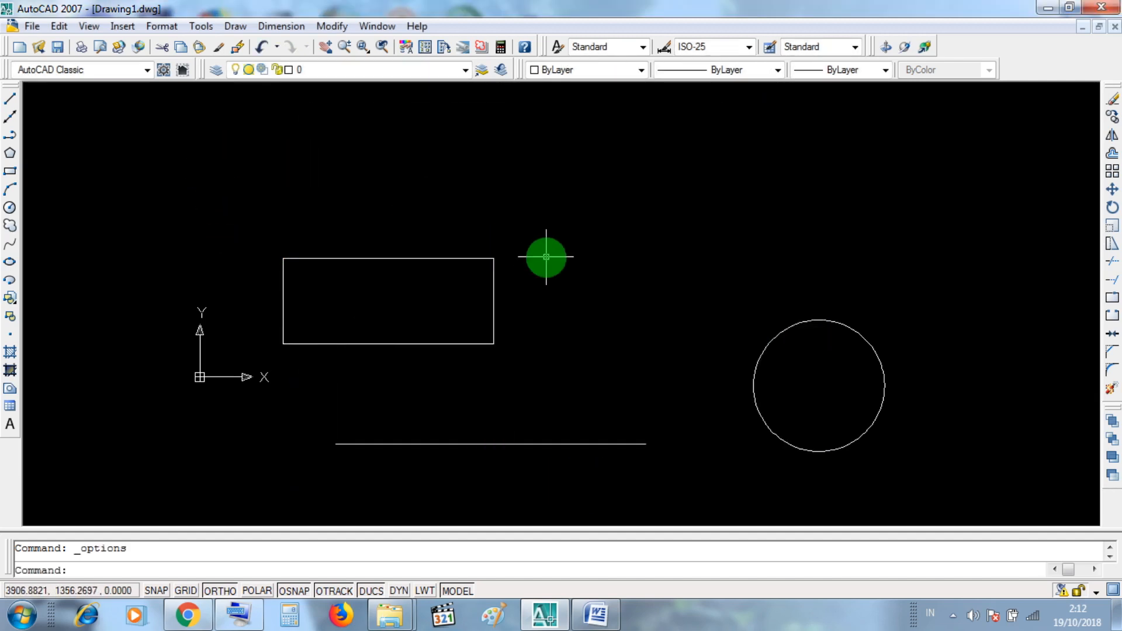
middle_click_drag(544, 255, 516, 224)
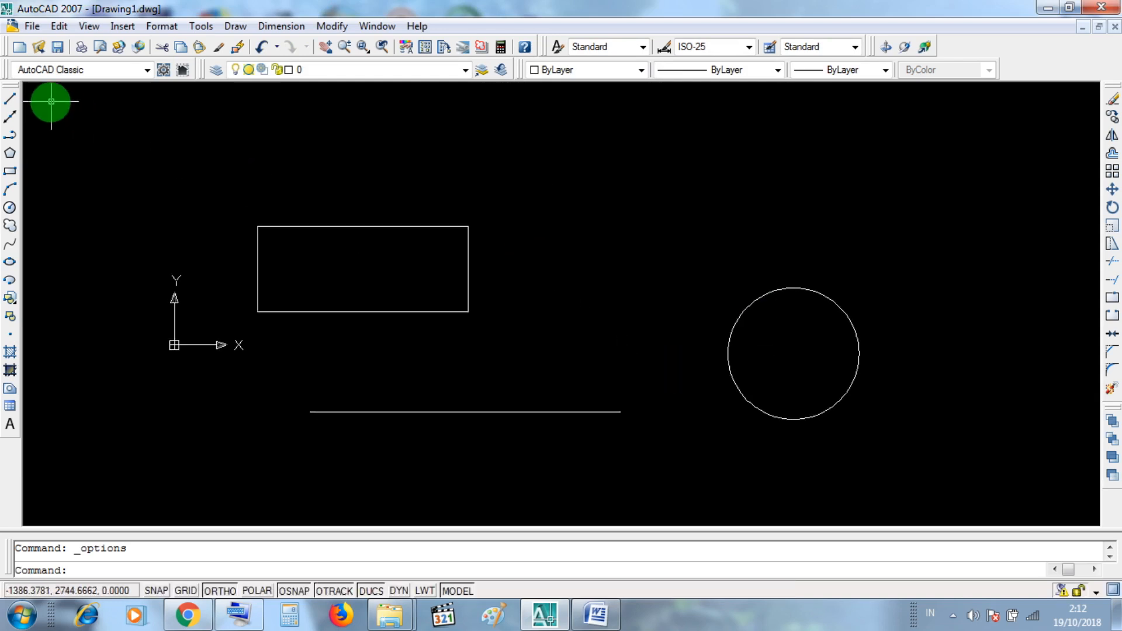
Start the Line, Copy, Line, Construction Line, Polyline, Polygon and Rectangle commands one after another without drawing or editing anything
left_click(11, 104)
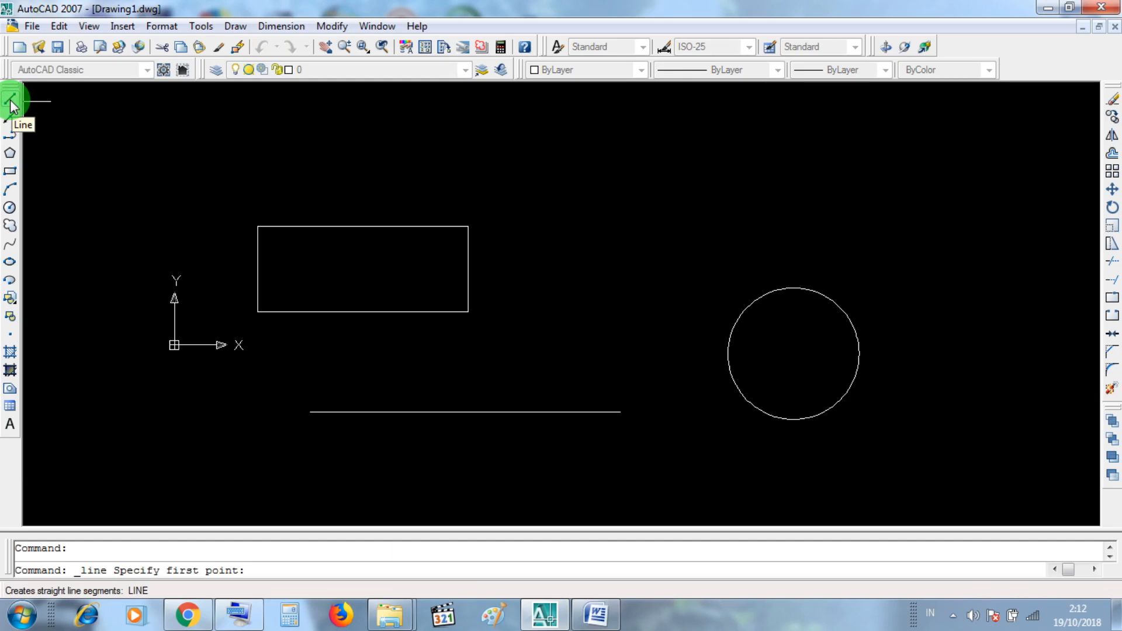
left_click(1114, 121)
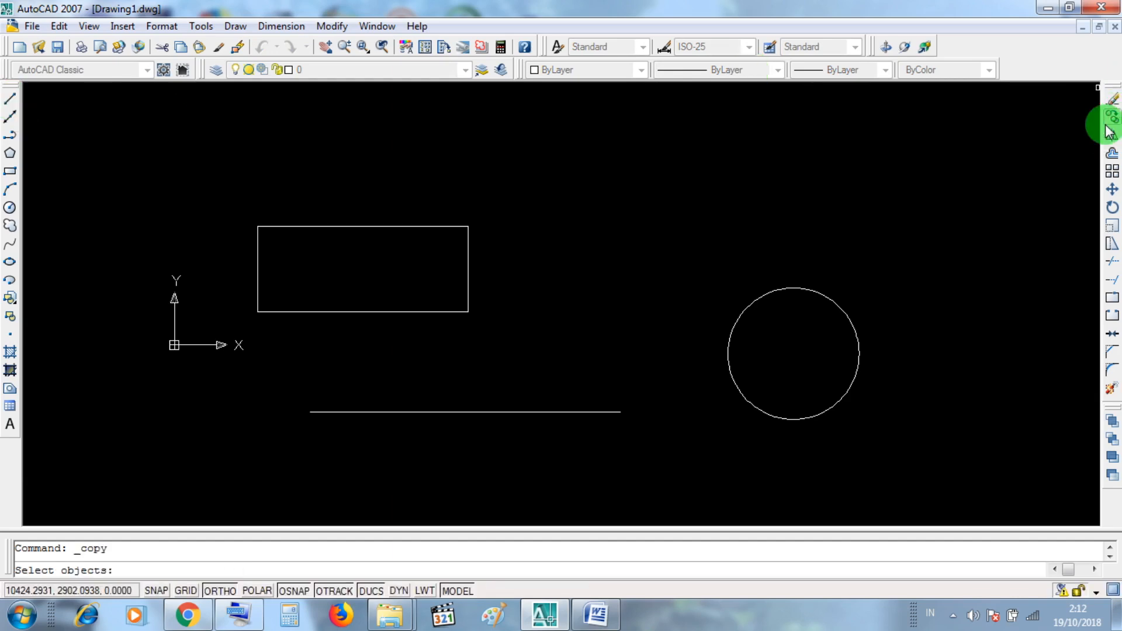
left_click(10, 97)
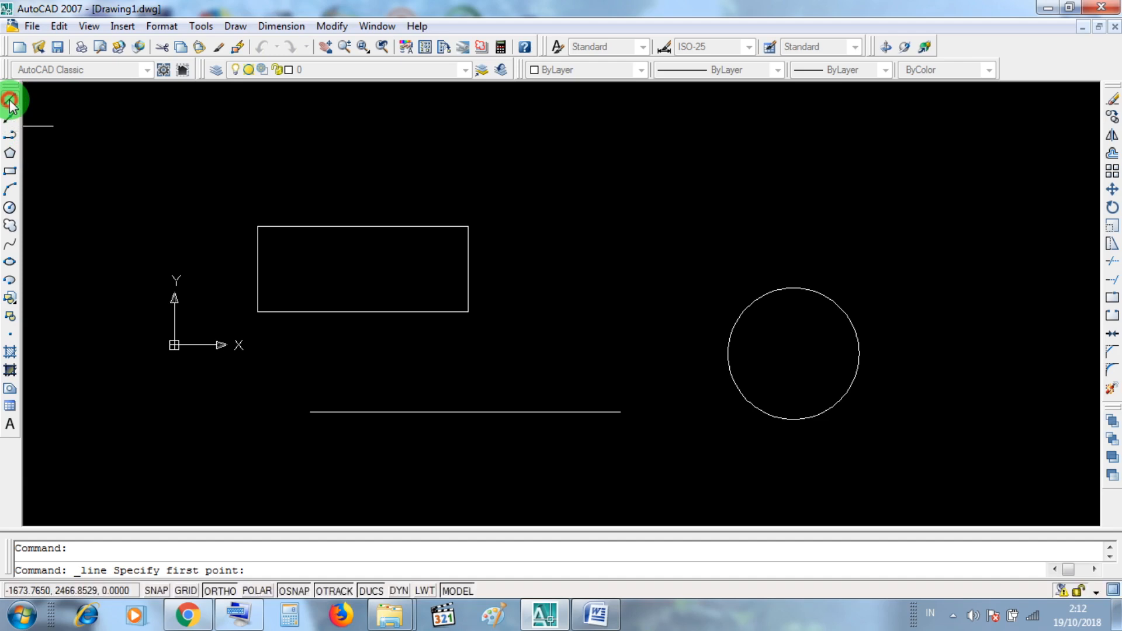
left_click(14, 120)
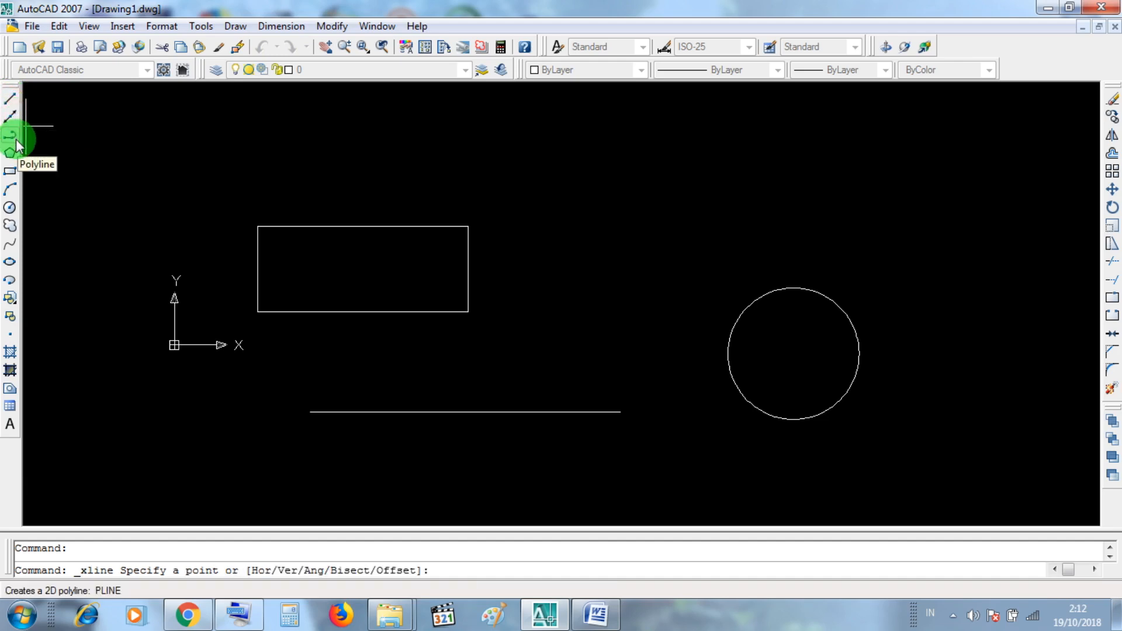
left_click(16, 139)
left_click(16, 152)
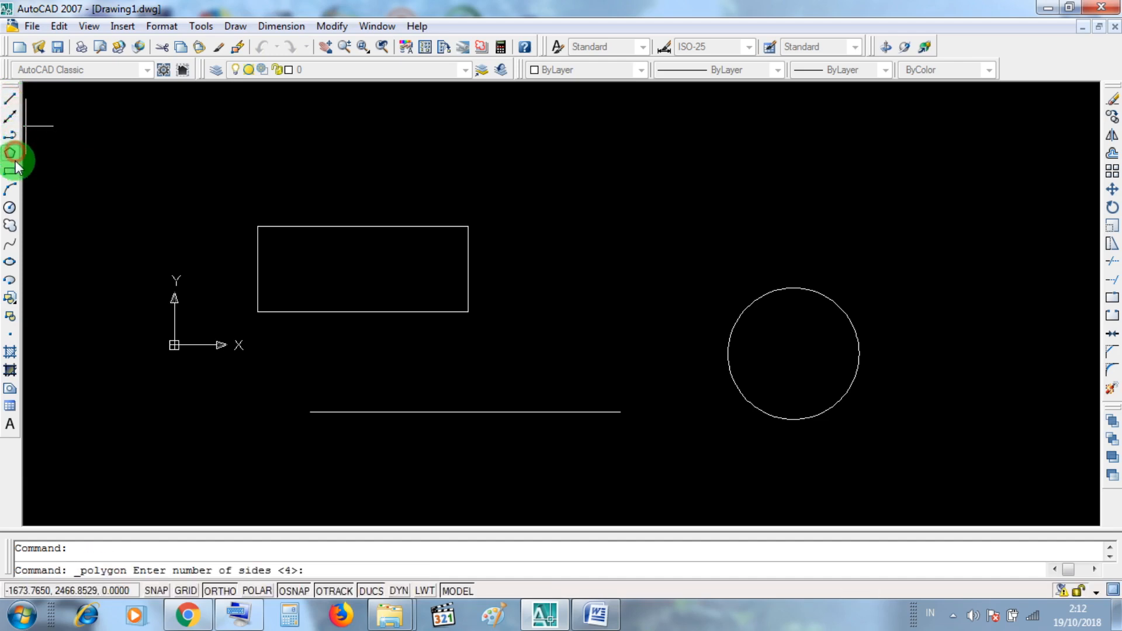
left_click(12, 170)
Examine the tracking from the rectangle's corner, the line's end and the circle's center with Line, cancel it, and minimize the program window
left_click(8, 104)
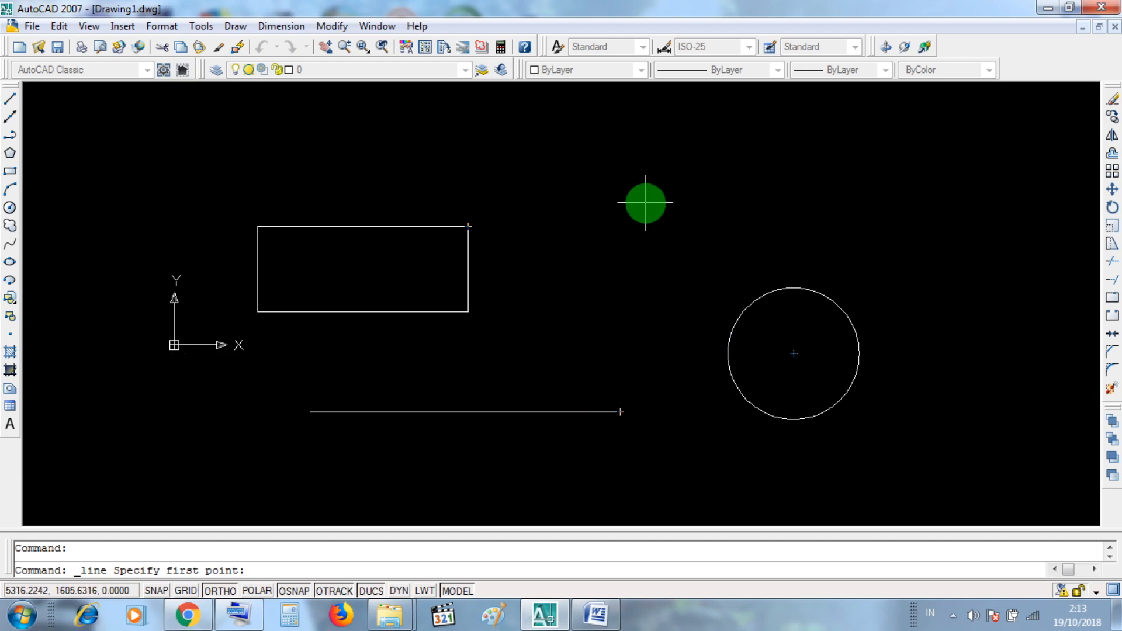
key("Escape")
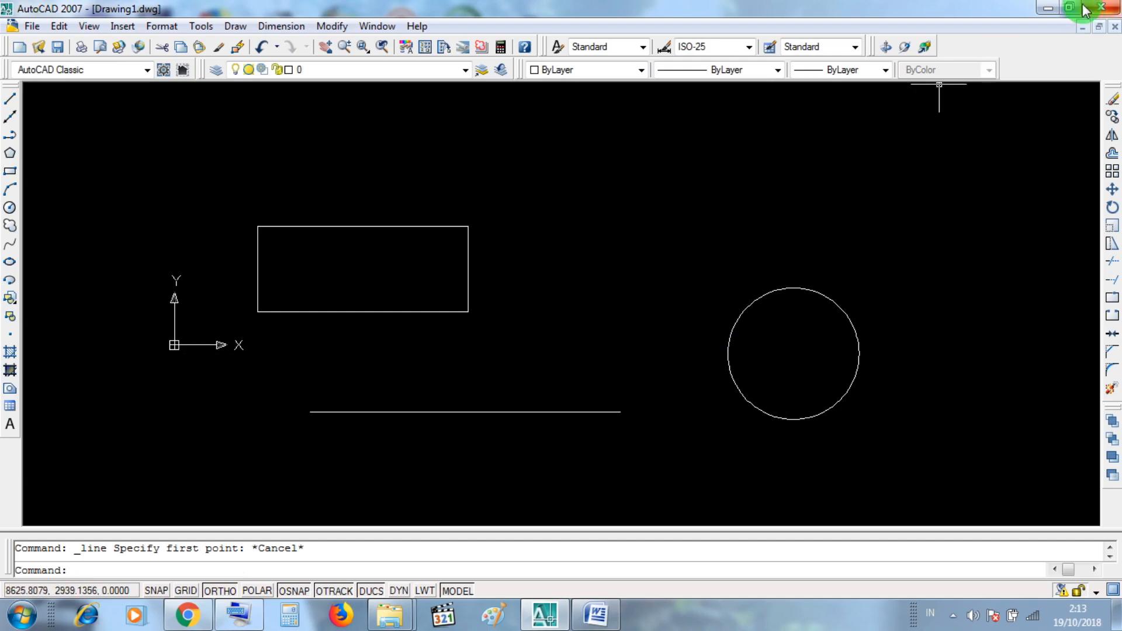
left_click(1046, 8)
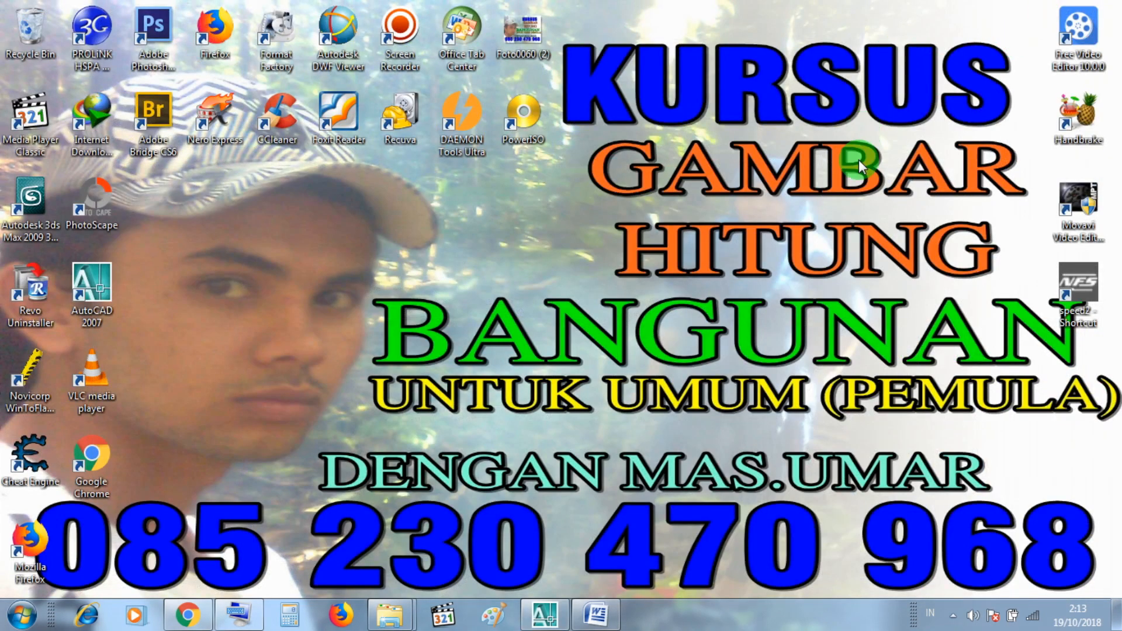